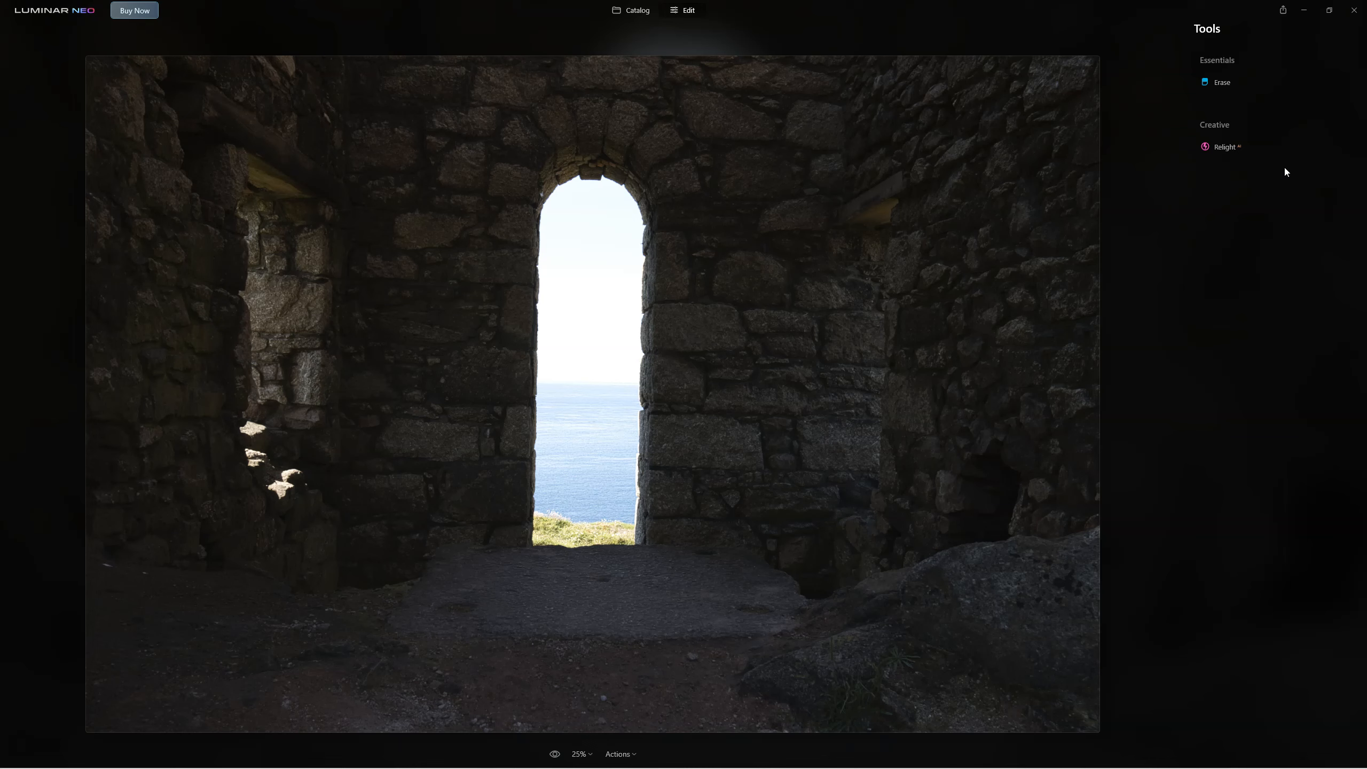
Step: Open the Relight tool for the stone archway photo with its advanced settings shown
left_click(1282, 172)
left_click(1239, 178)
left_click(1224, 147)
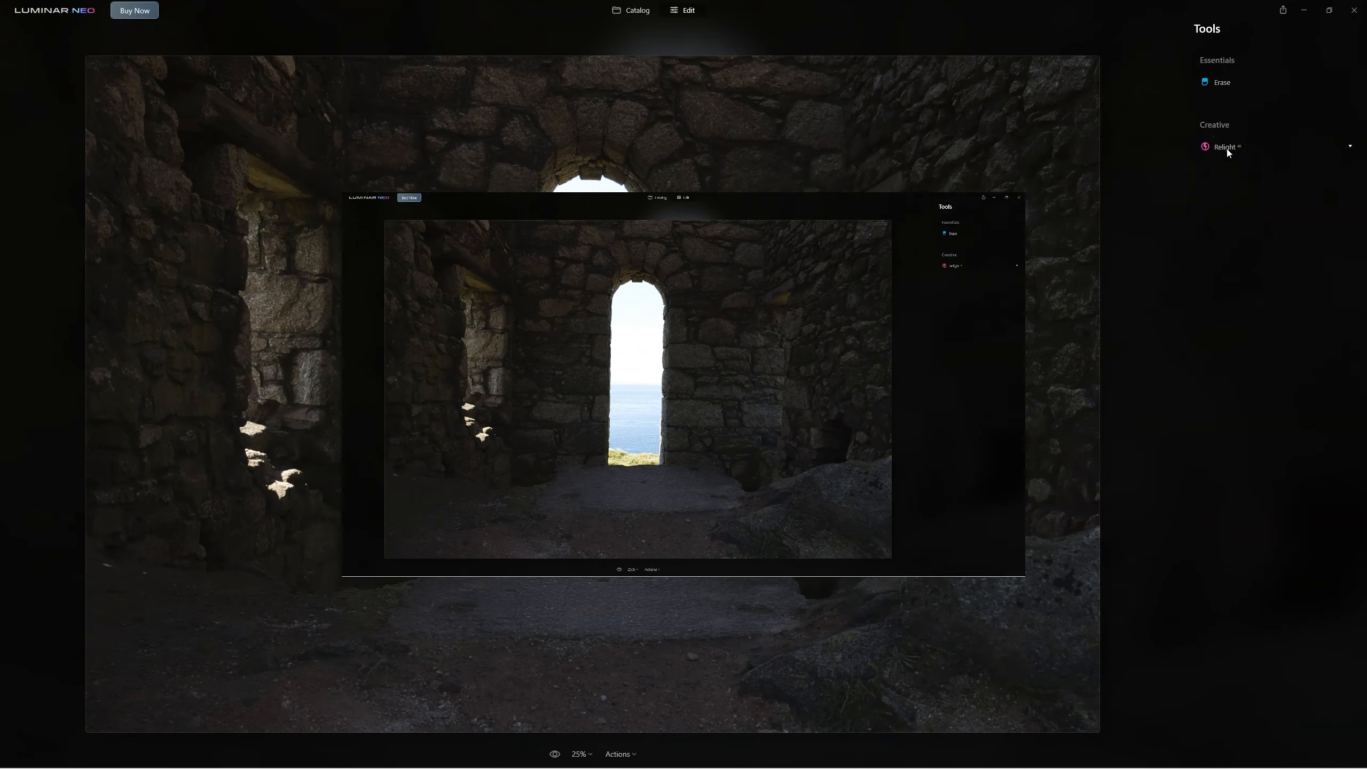
left_click(1227, 150)
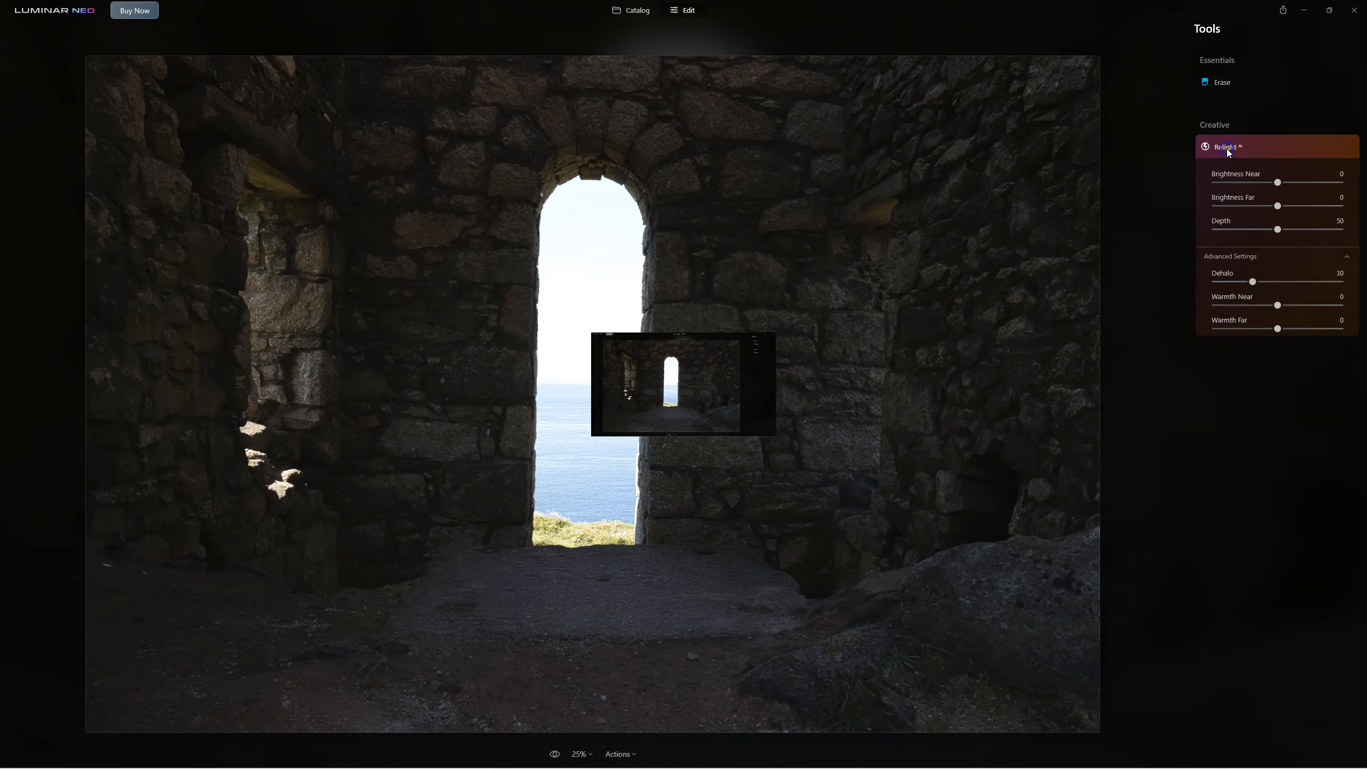
left_click(1232, 257)
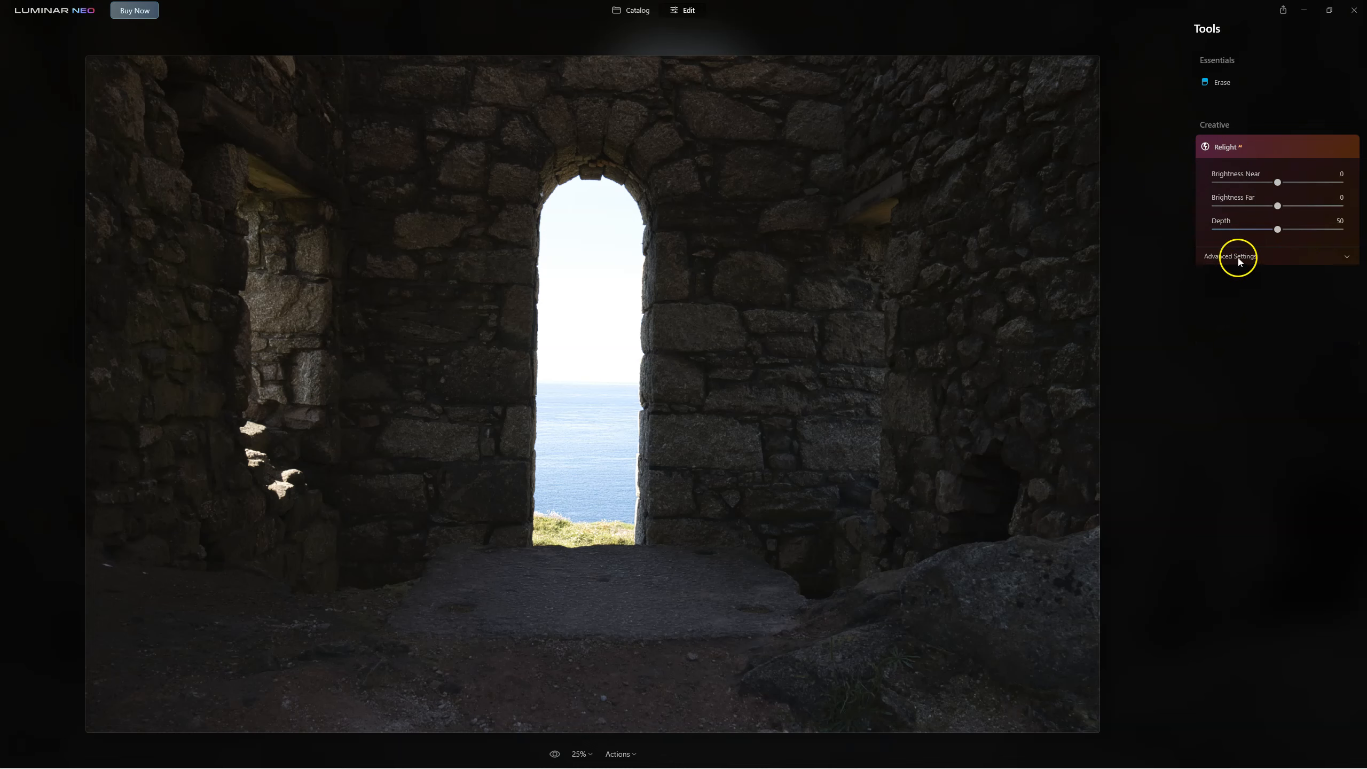
left_click(1237, 257)
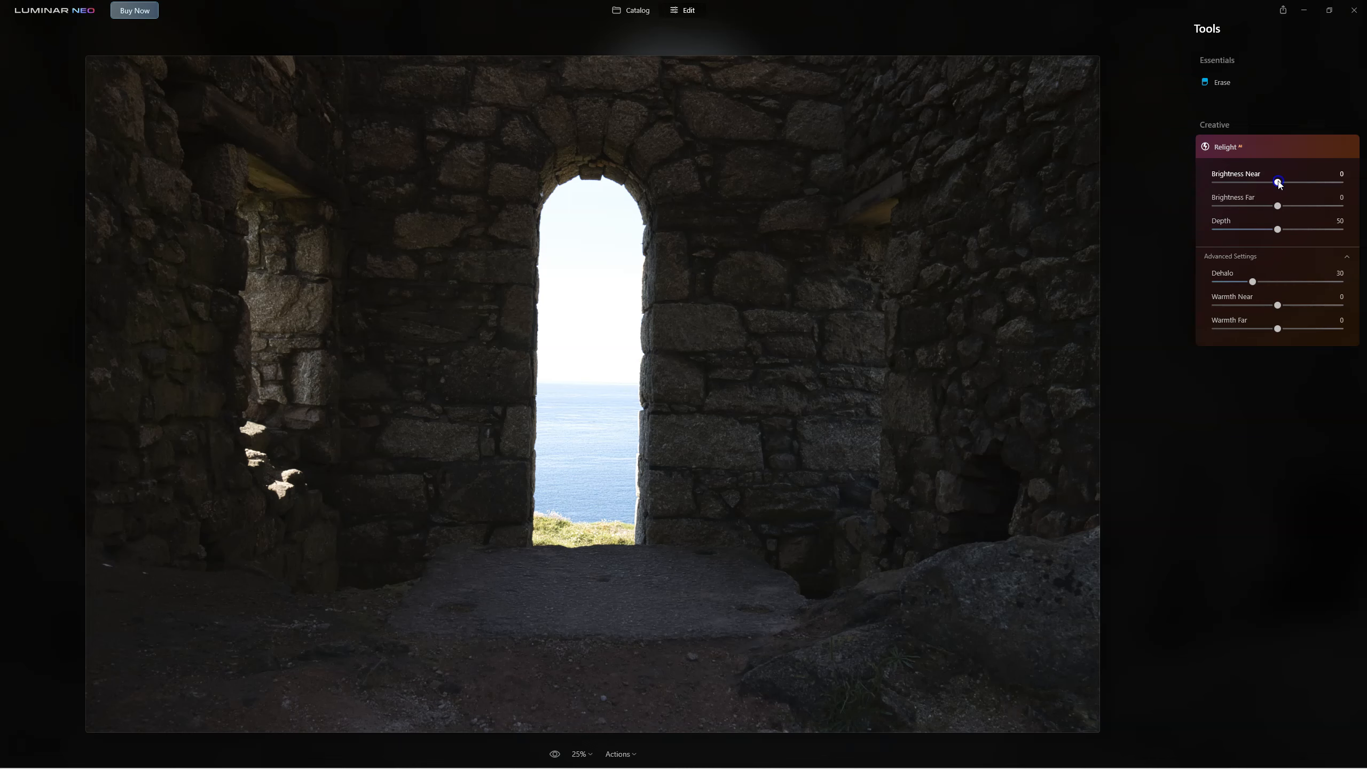
Step: Set Relight's Brightness Near to 94, Brightness Far to -74 and Depth to 85
left_click_drag(1279, 184, 1328, 184)
left_click(1278, 230)
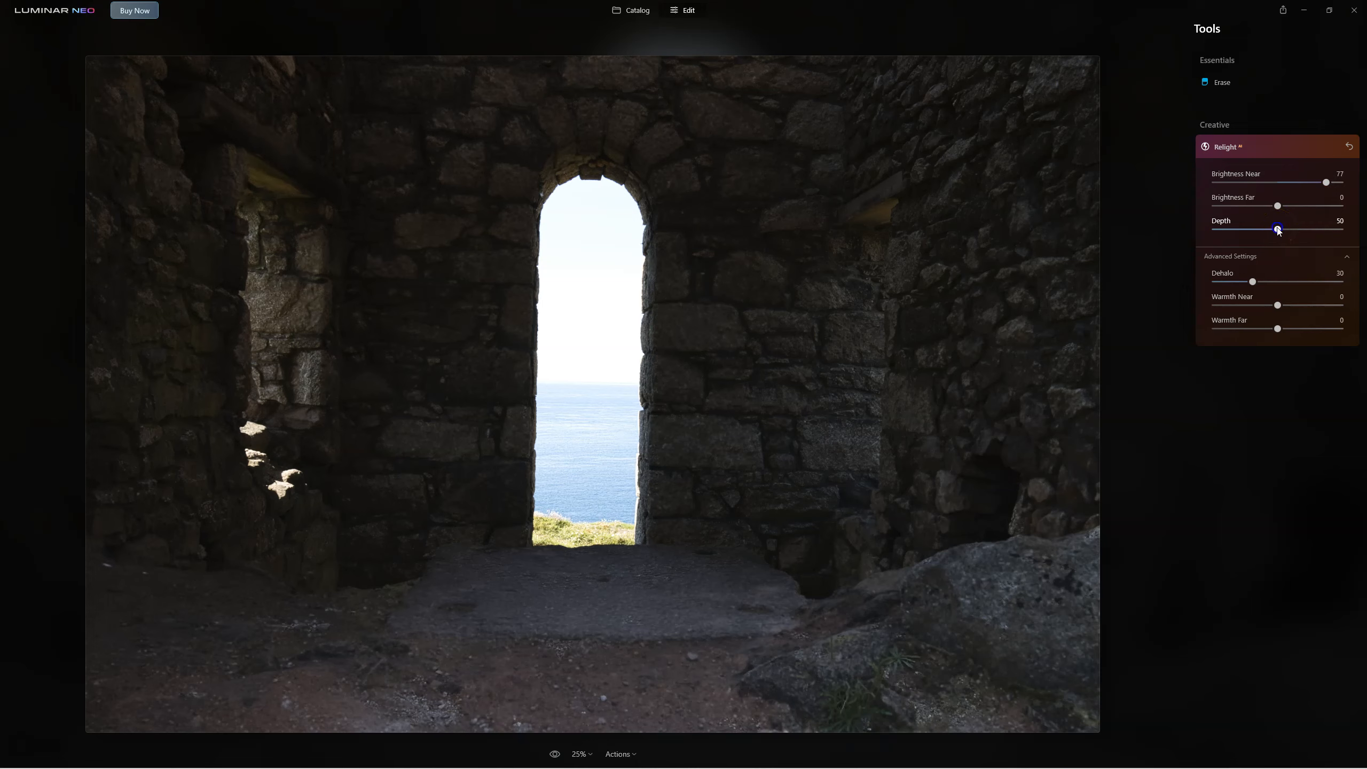
left_click_drag(1278, 231, 1336, 182)
left_click(1309, 213)
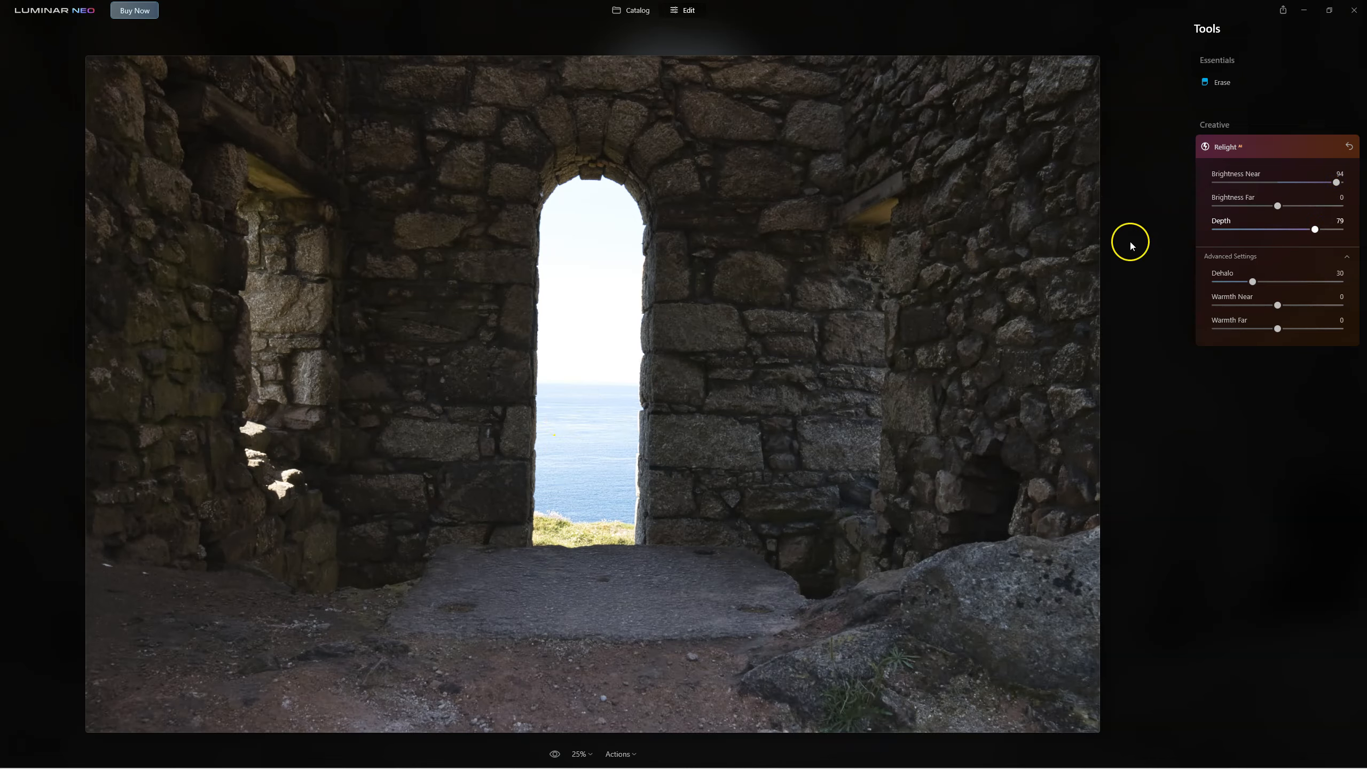
left_click_drag(1277, 206, 1231, 206)
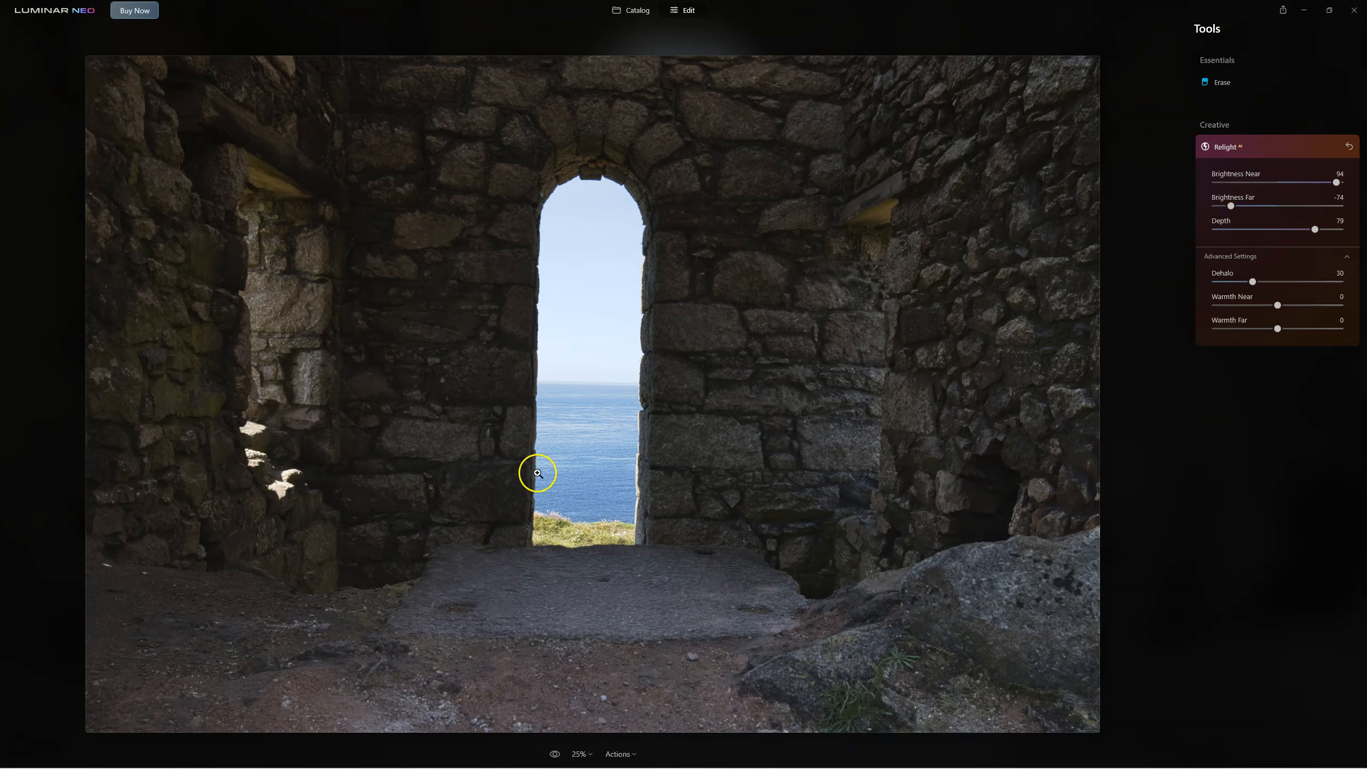
left_click(1324, 230)
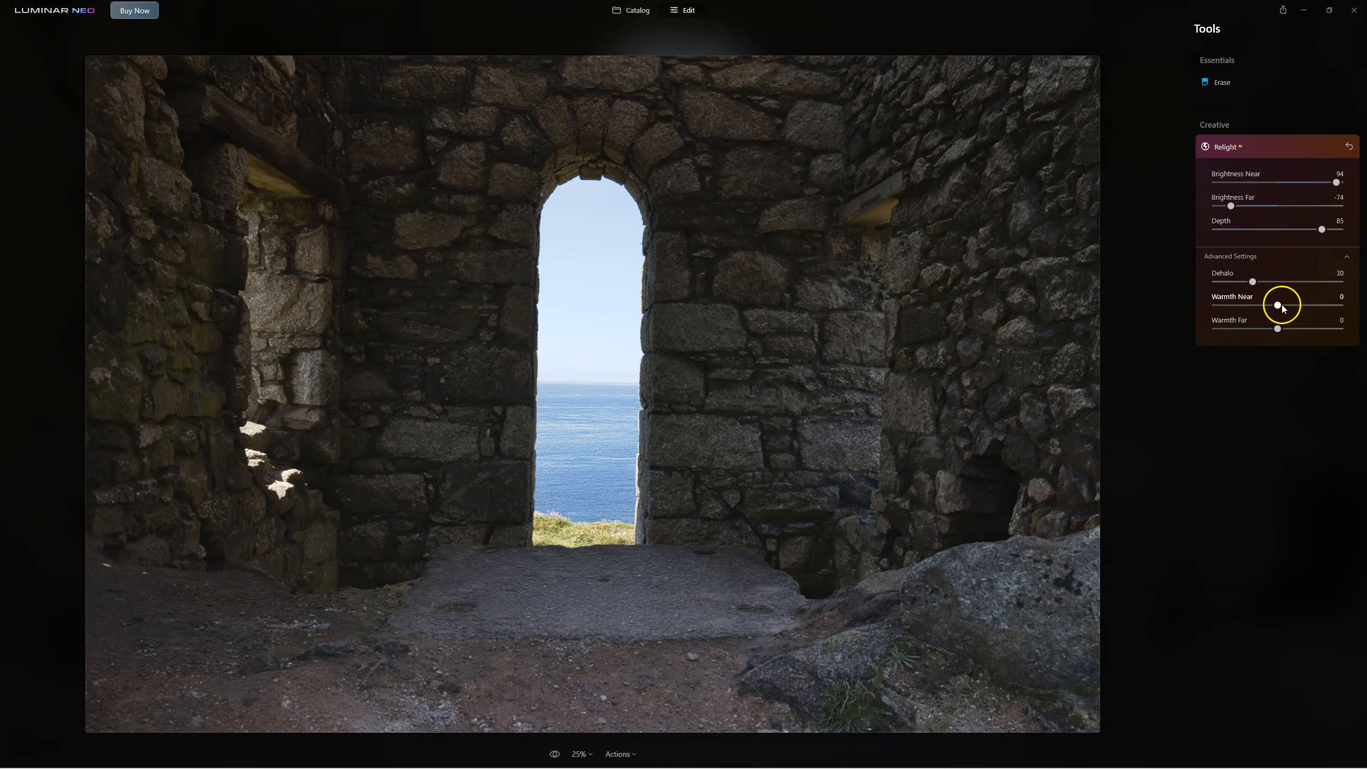
Step: Set Warmth Near to 26 and Warmth Far to -20 for the archway photo
left_click_drag(1279, 307, 1312, 306)
left_click(1278, 328)
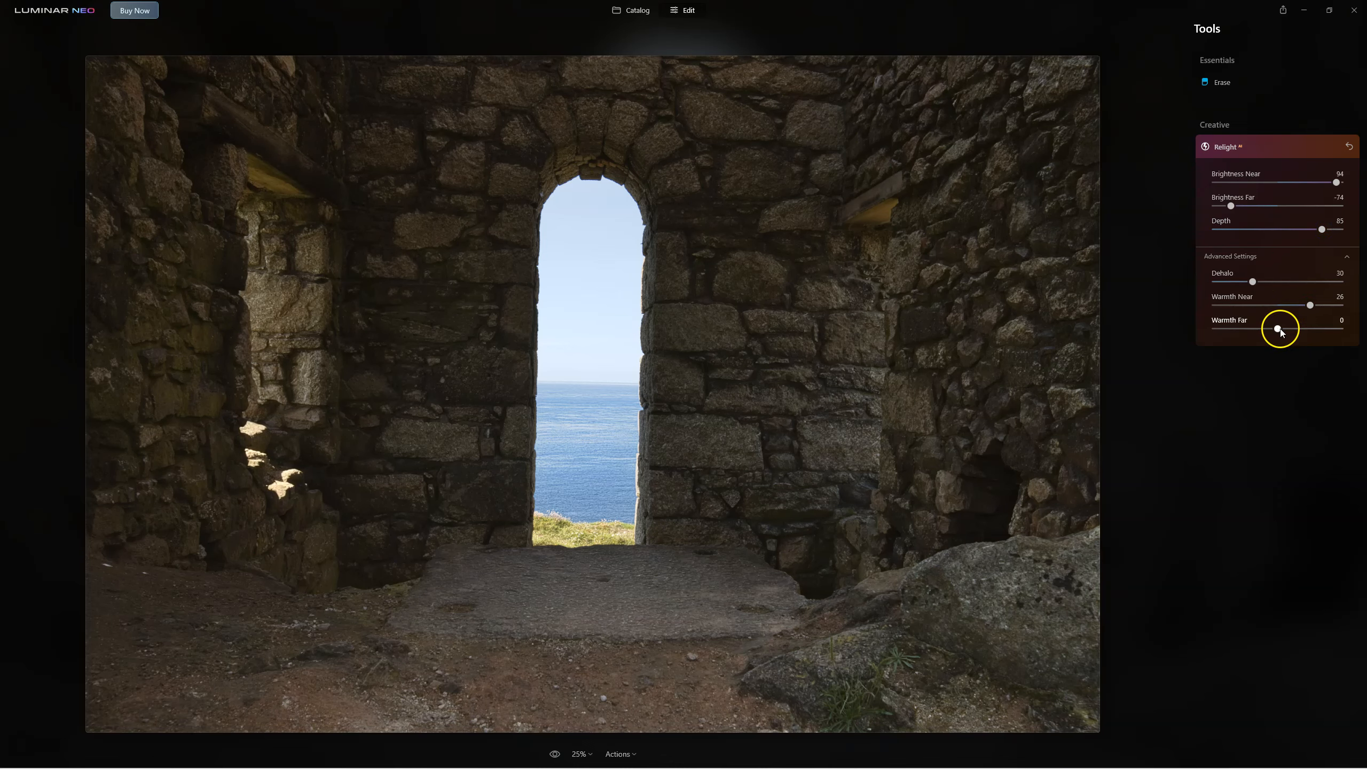
mouse_move(1279, 329)
left_mouse_down()
mouse_move(1302, 329)
mouse_move(1253, 330)
left_mouse_up()
left_click(563, 373)
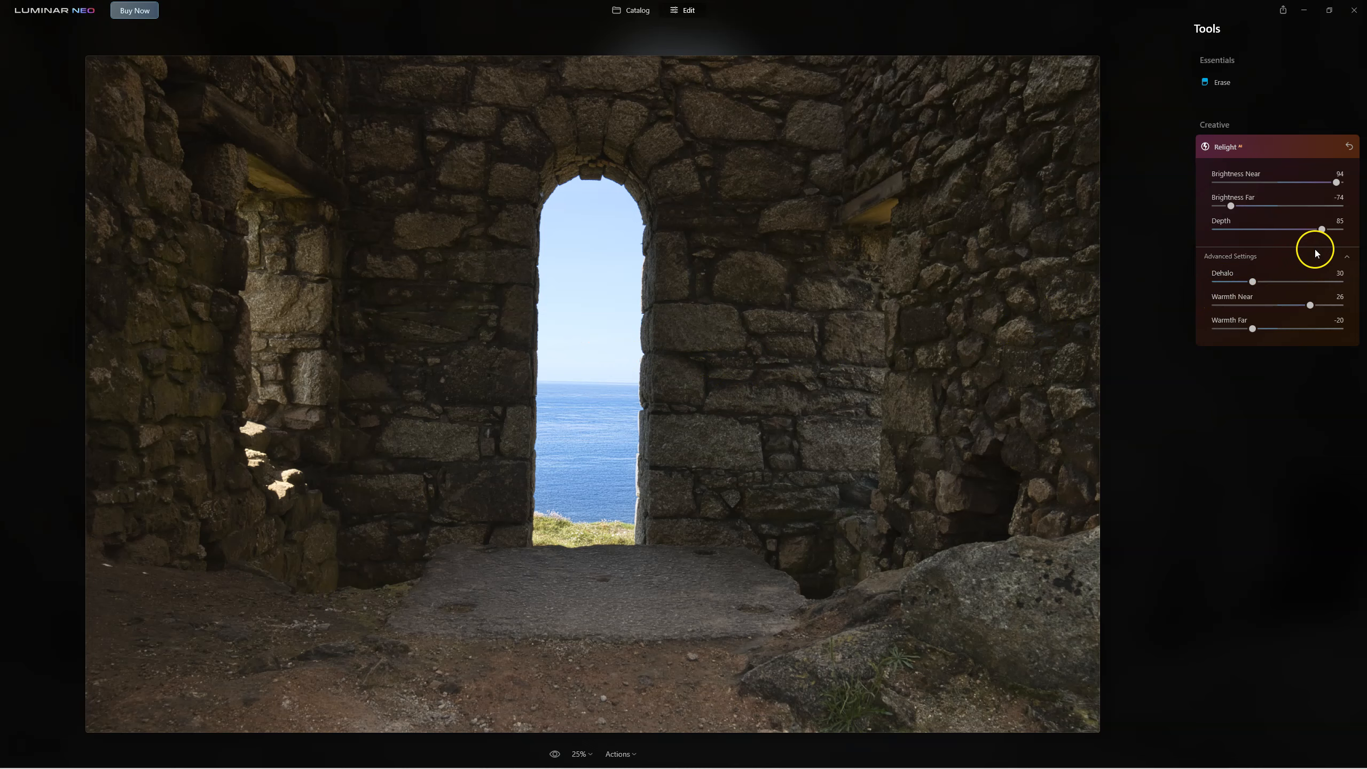
Step: Refine the relighting to Depth 82, Brightness Near 86 and Brightness Far -87
mouse_move(1321, 229)
left_mouse_down()
mouse_move(1263, 239)
mouse_move(1334, 237)
mouse_move(1217, 237)
mouse_move(1318, 234)
left_mouse_up()
left_click(1336, 183)
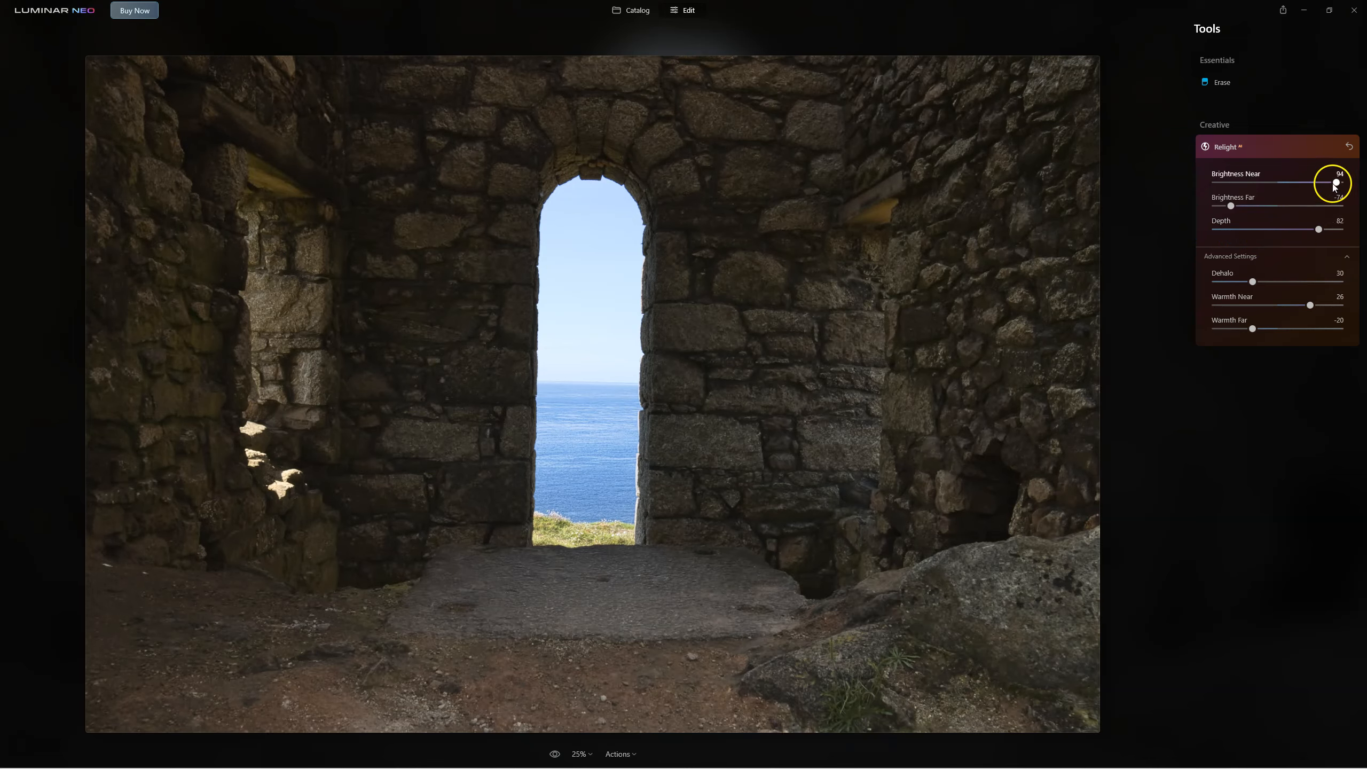
mouse_move(1337, 183)
left_mouse_down()
mouse_move(1274, 197)
mouse_move(1326, 195)
left_mouse_up()
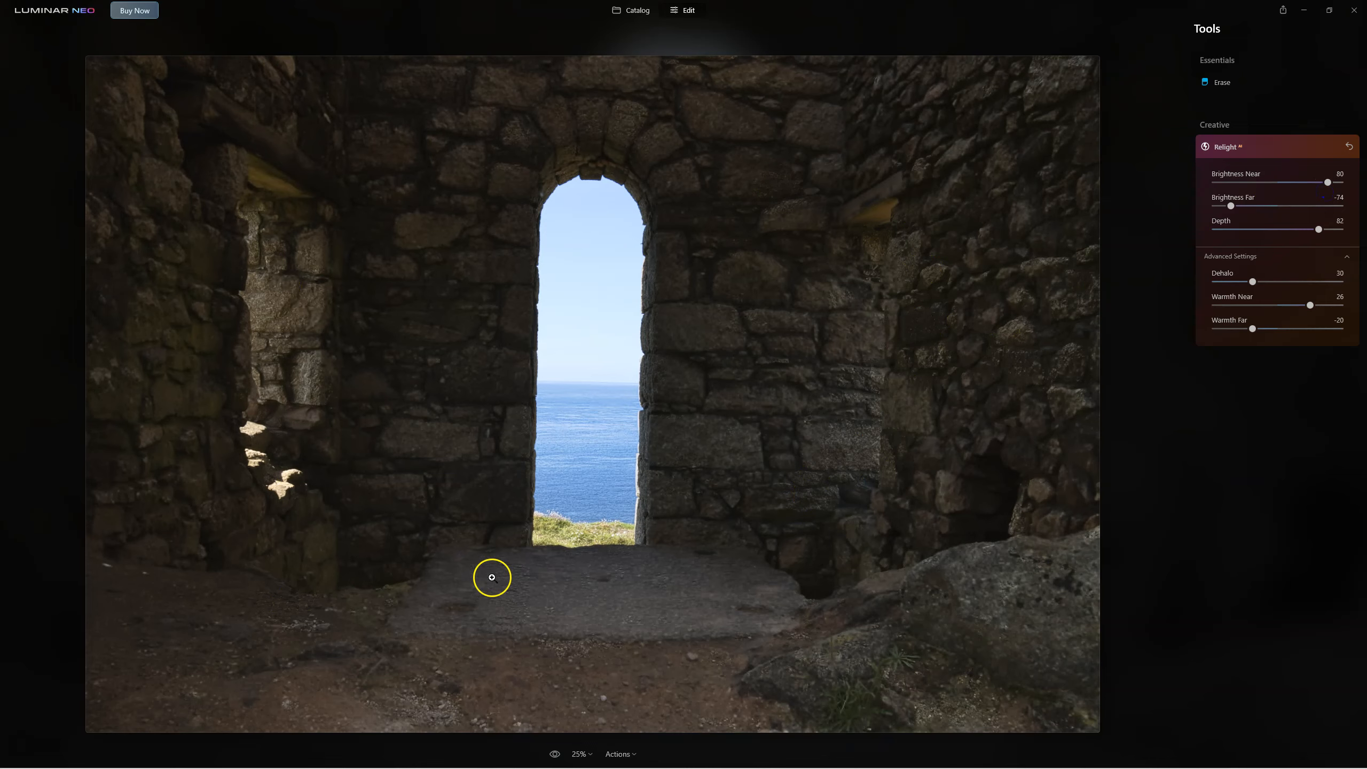
left_click_drag(1326, 182, 1331, 182)
mouse_move(1230, 206)
left_mouse_down()
mouse_move(1264, 206)
mouse_move(1222, 206)
left_mouse_up()
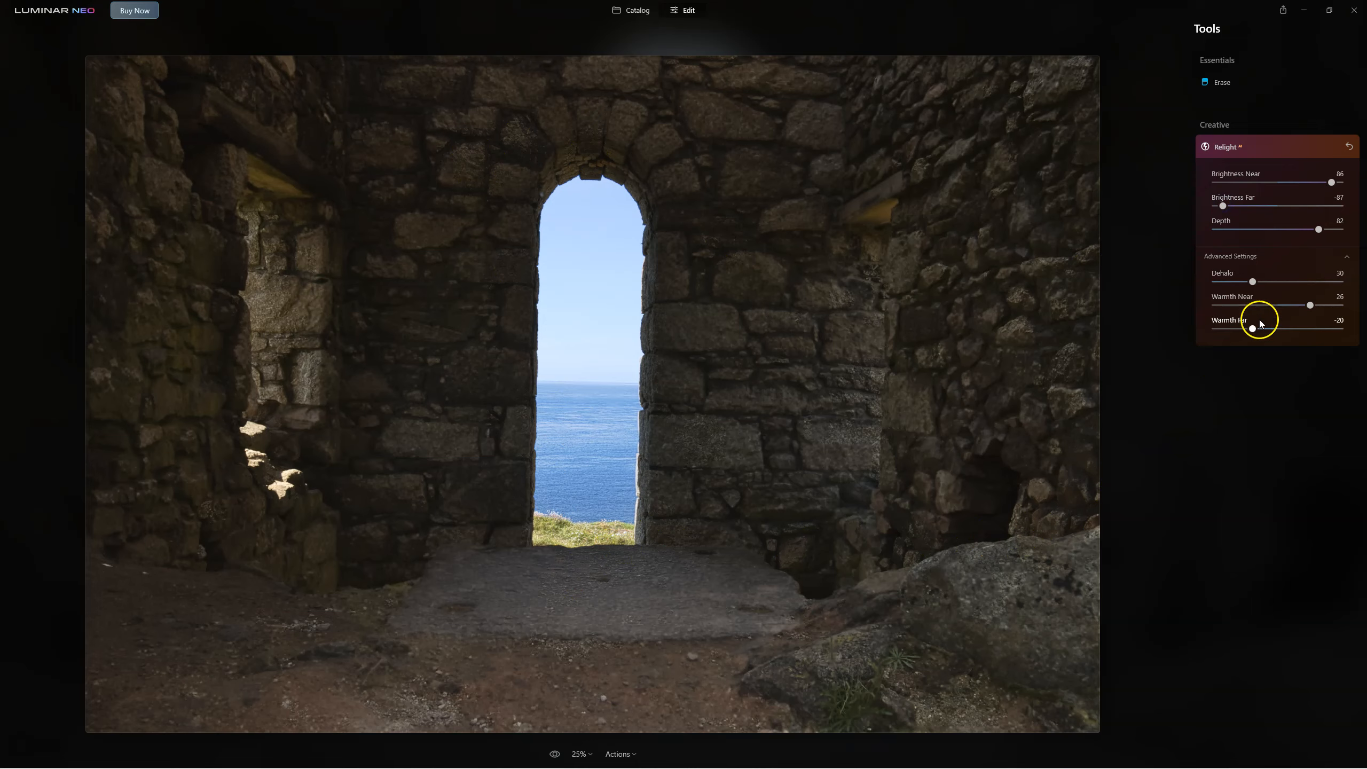
Step: Set Depth to 72, try Warmth Near at 50 before lowering it, and close Relight to apply the first pass
left_click_drag(1309, 305, 1340, 306)
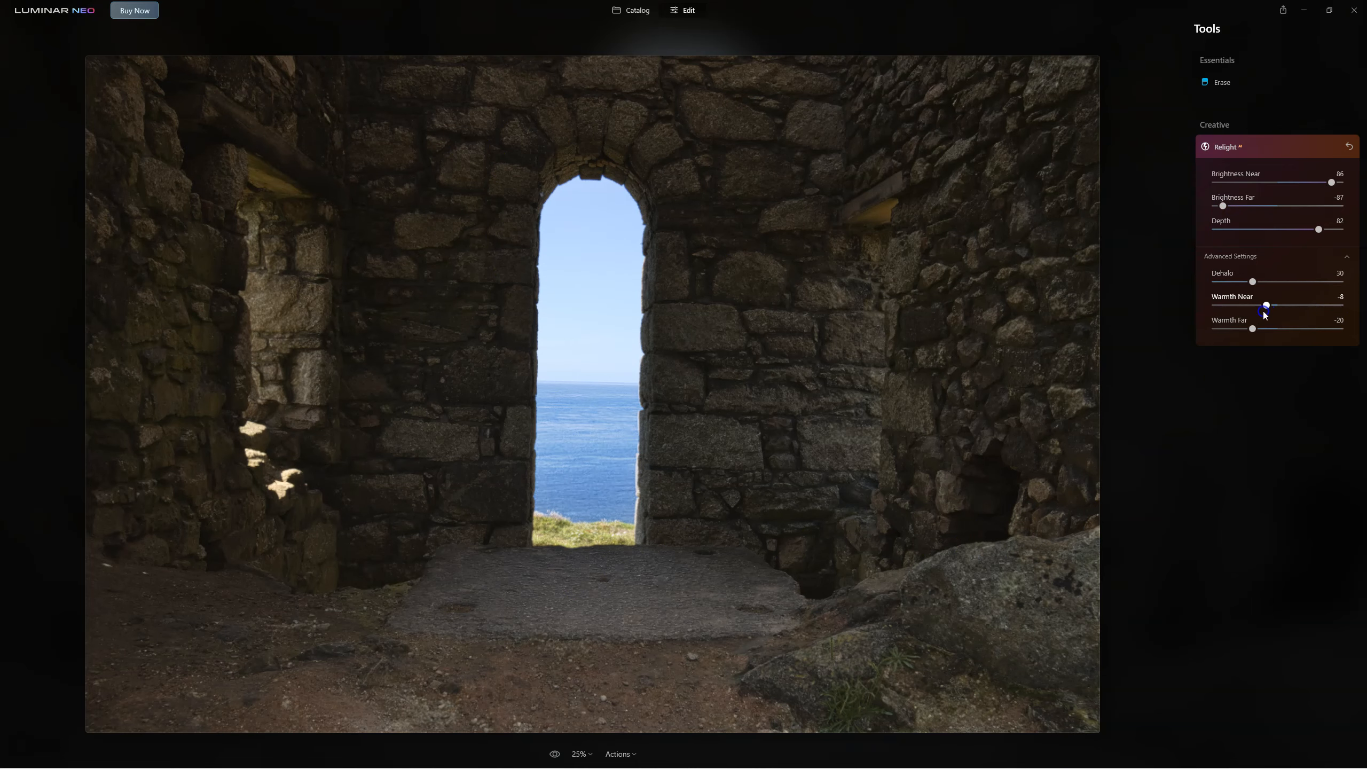
mouse_move(1316, 230)
left_mouse_down()
mouse_move(1262, 233)
mouse_move(1305, 229)
left_mouse_up()
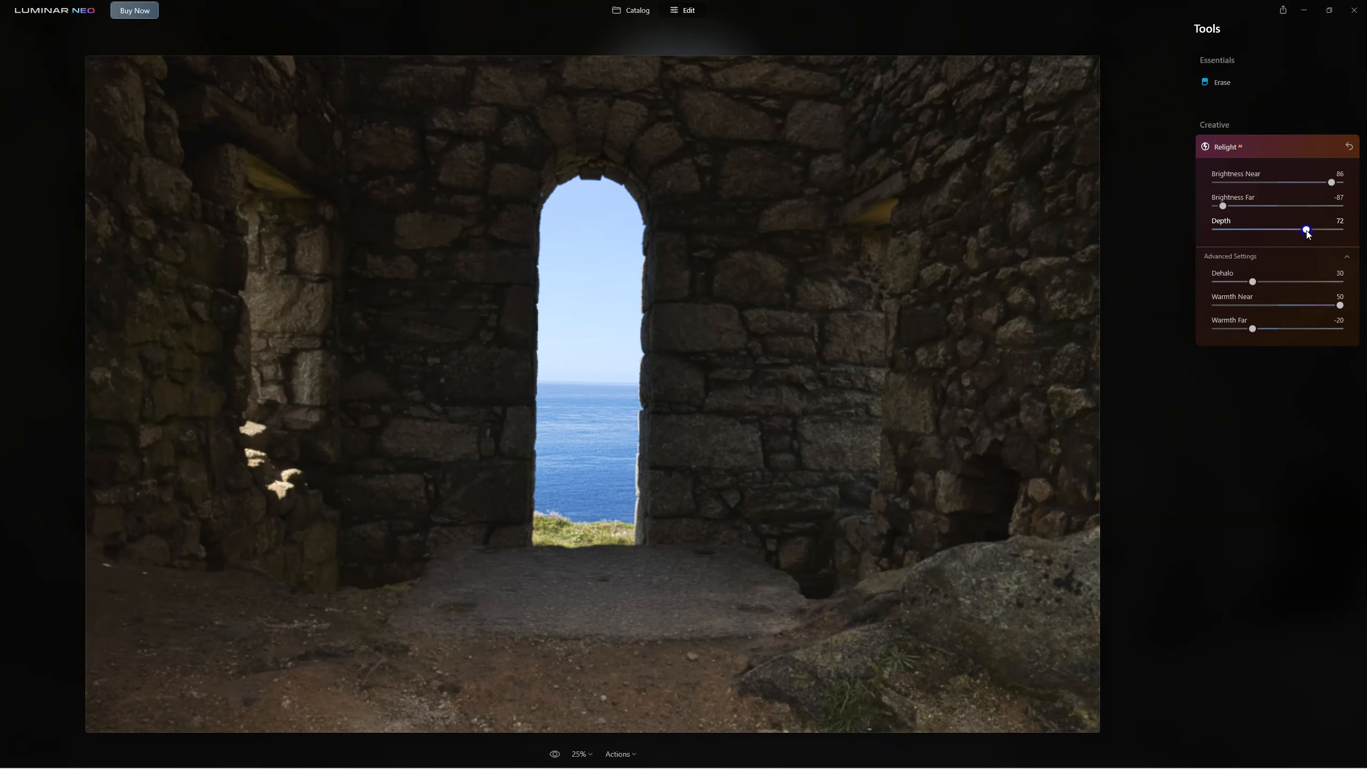
left_click_drag(1339, 305, 1315, 306)
left_click(1228, 147)
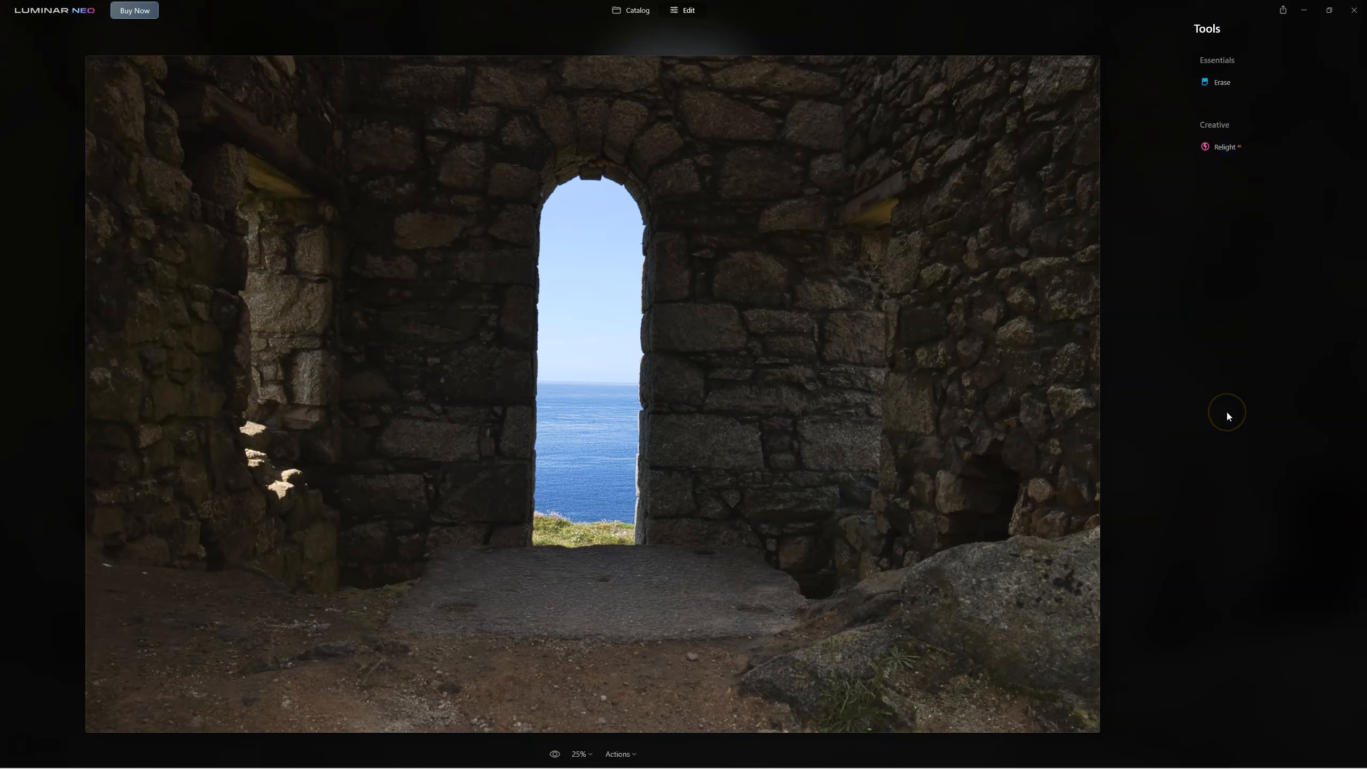
Step: Start a second Relight pass on the archway photo with Brightness Near 100 and Depth 93
left_click(1225, 148)
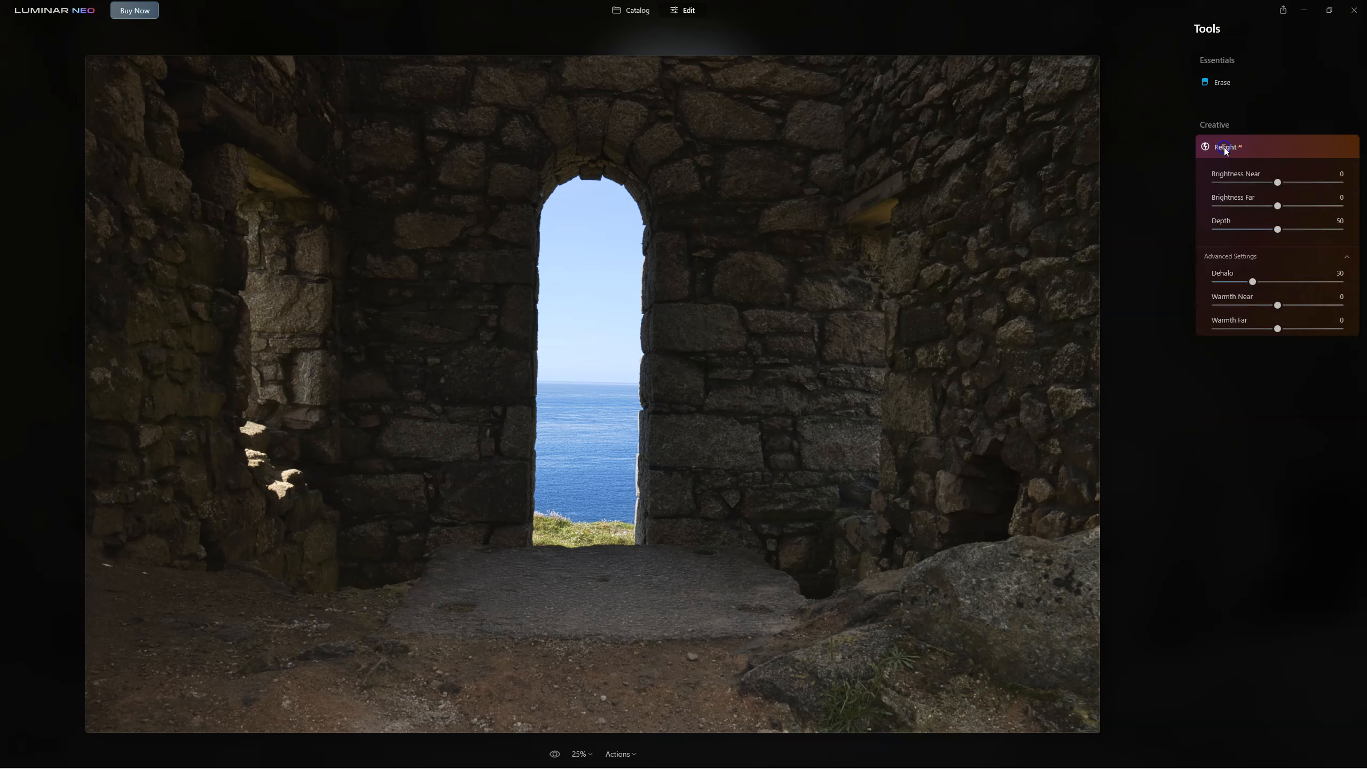
left_click_drag(1308, 185, 1323, 184)
left_click(1279, 229)
left_click_drag(1293, 229, 1340, 182)
left_click(1332, 231)
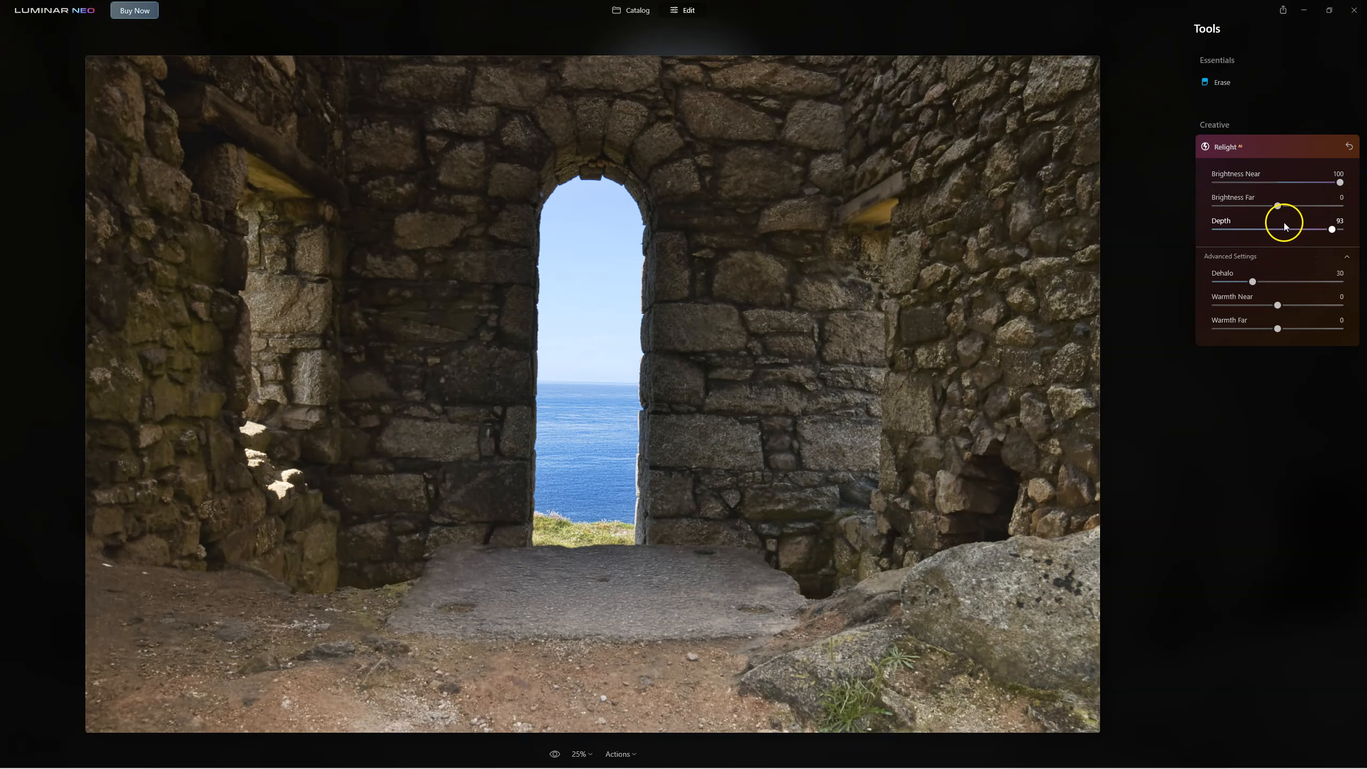
Step: Set Brightness Far to -28 and Warmth Near to 14, and close Relight to apply the second pass
left_click(1277, 206)
left_click_drag(1278, 207, 1260, 210)
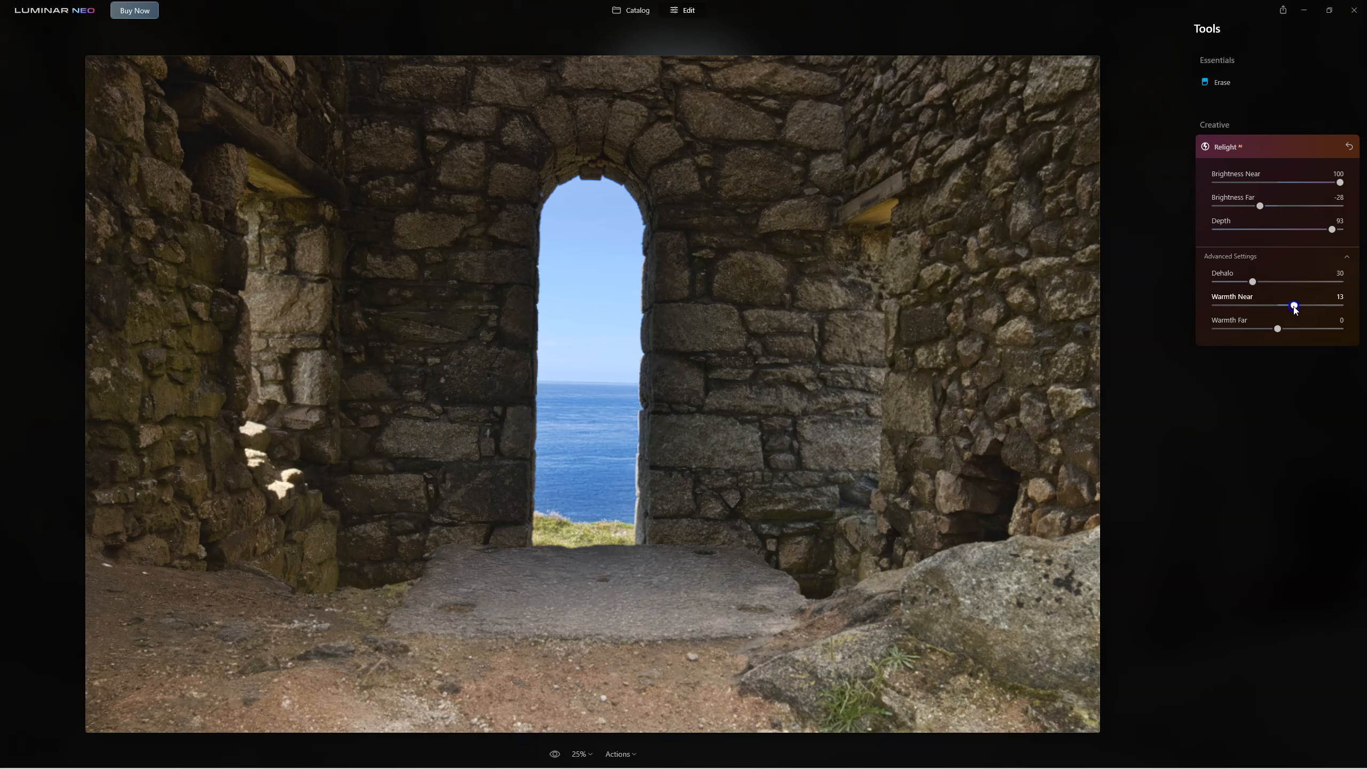
left_click(1278, 326)
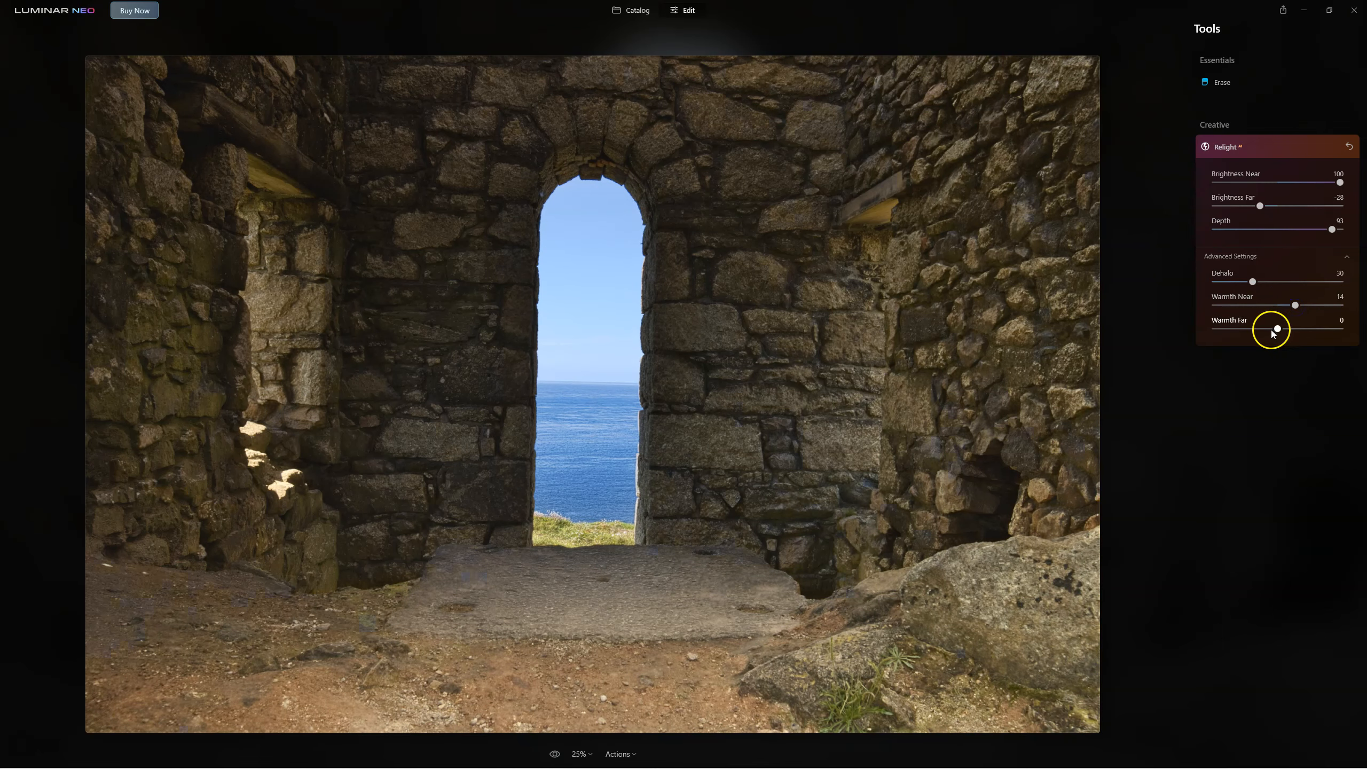
left_click(1227, 150)
Step: Apply a third Relight pass with Brightness Near 79, Brightness Far 33 and Depth 79
left_click(1222, 149)
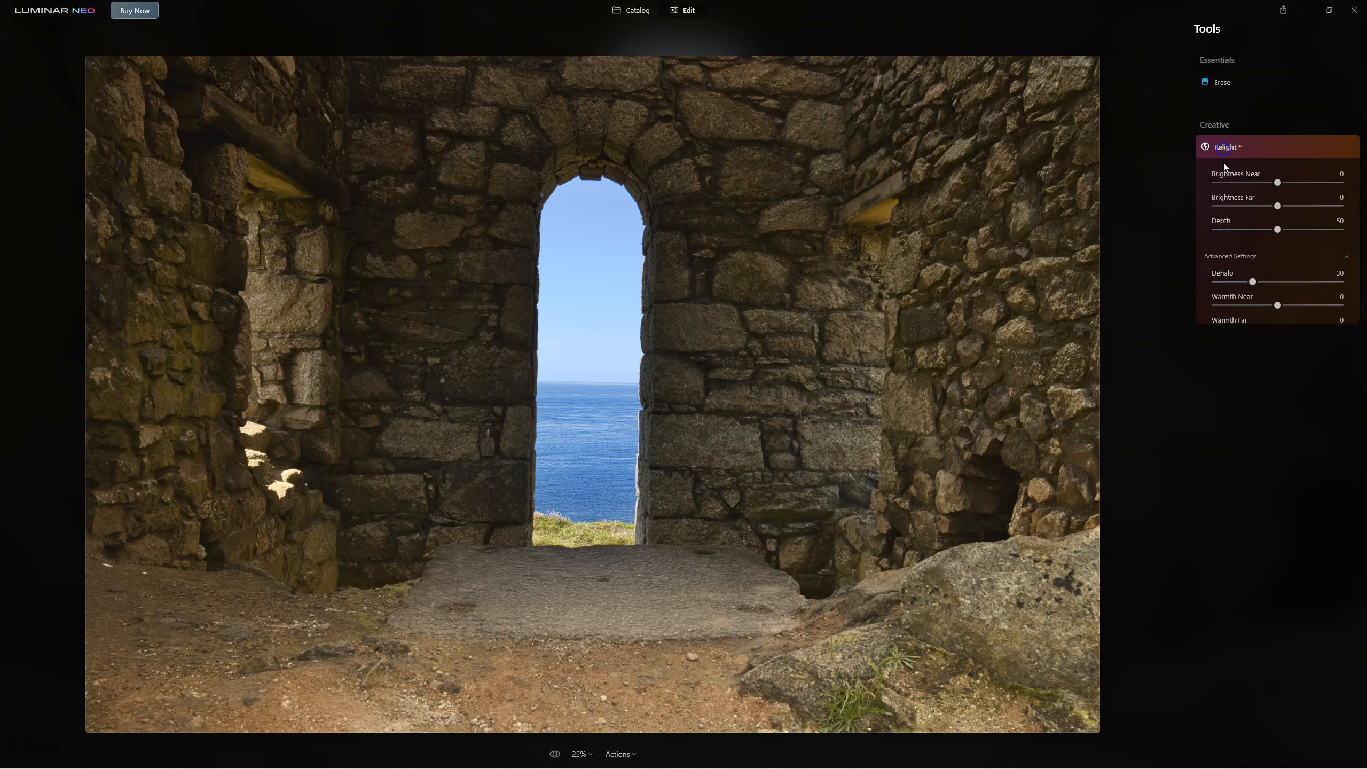
left_click(1277, 183)
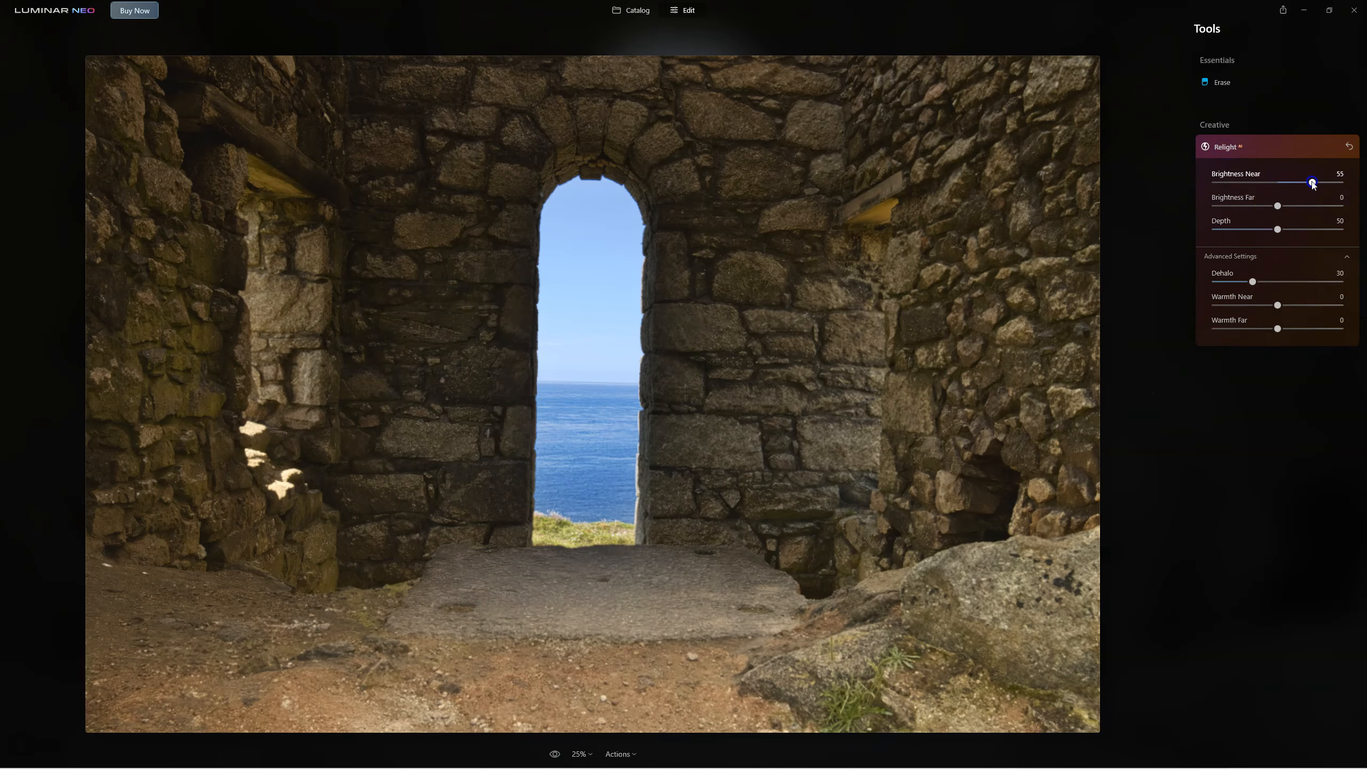
left_click(1278, 230)
left_click_drag(1278, 230, 1317, 231)
left_click(1312, 183)
left_click_drag(1313, 183, 1298, 207)
left_click(1278, 206)
left_click(1276, 305)
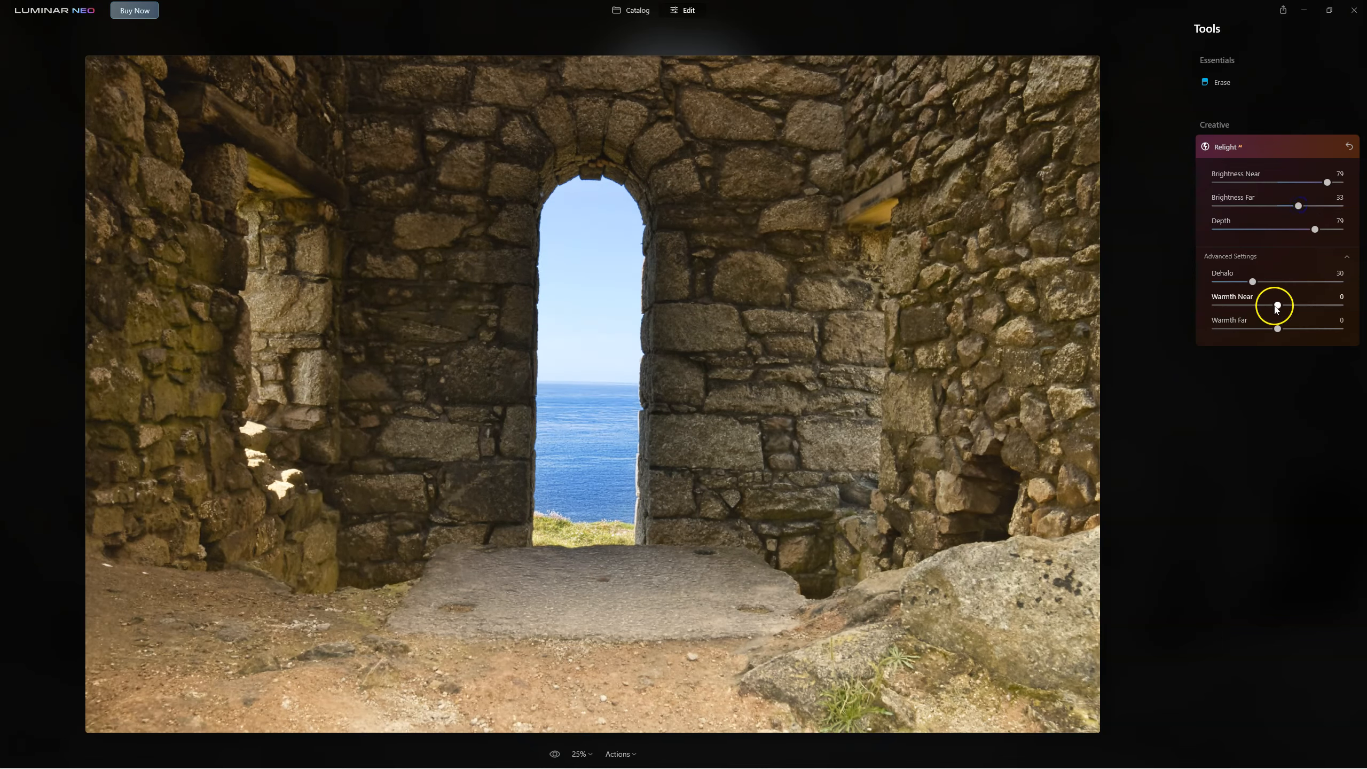
left_click(1227, 146)
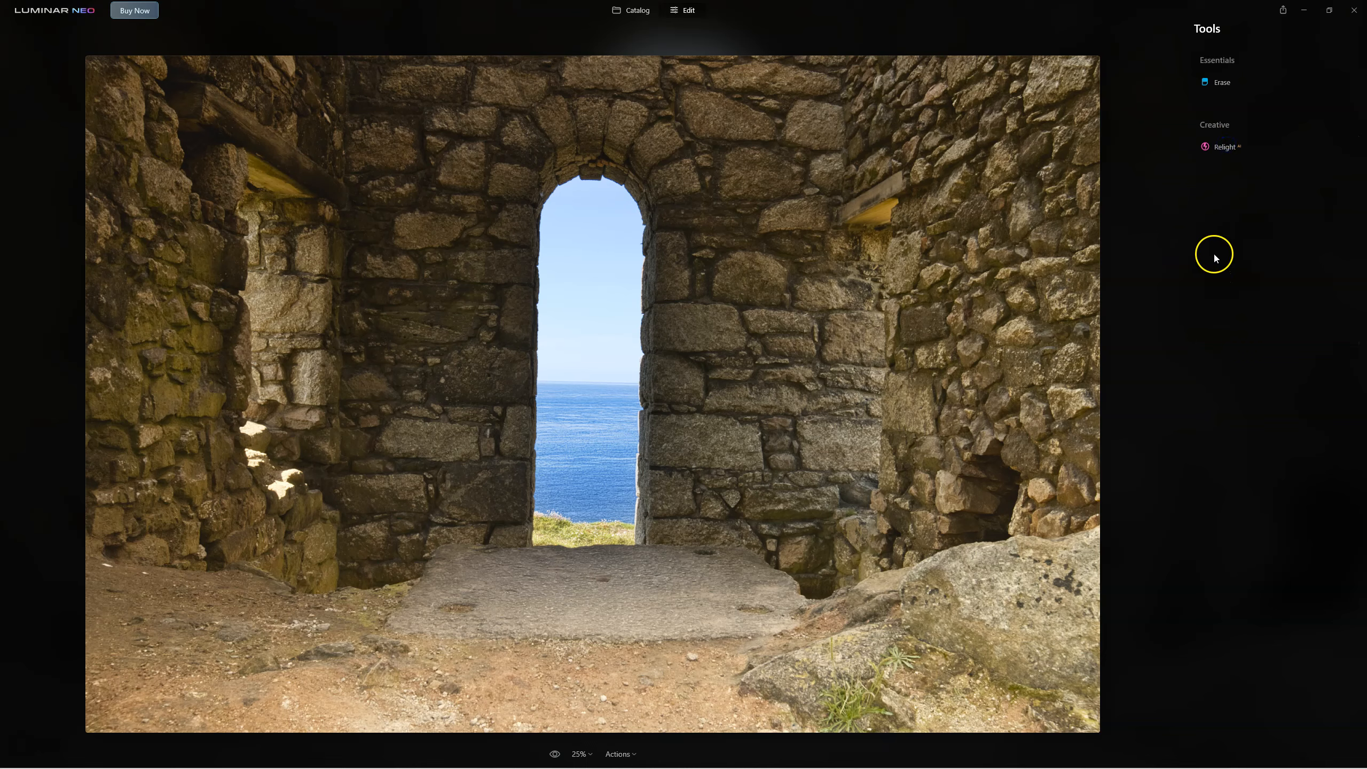
Step: Leave the unused new Relight pass and compare the relit archway photo with its original
left_click(1223, 146)
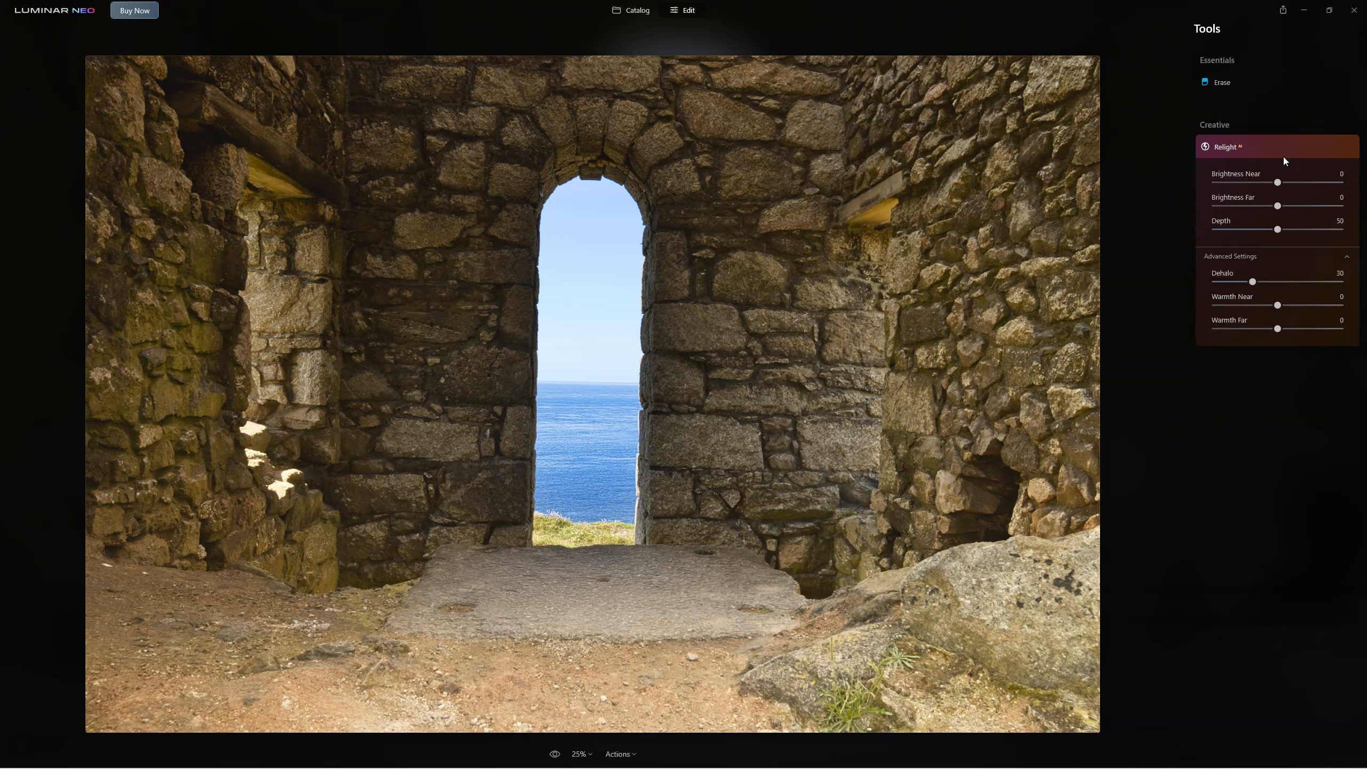
left_click(1233, 150)
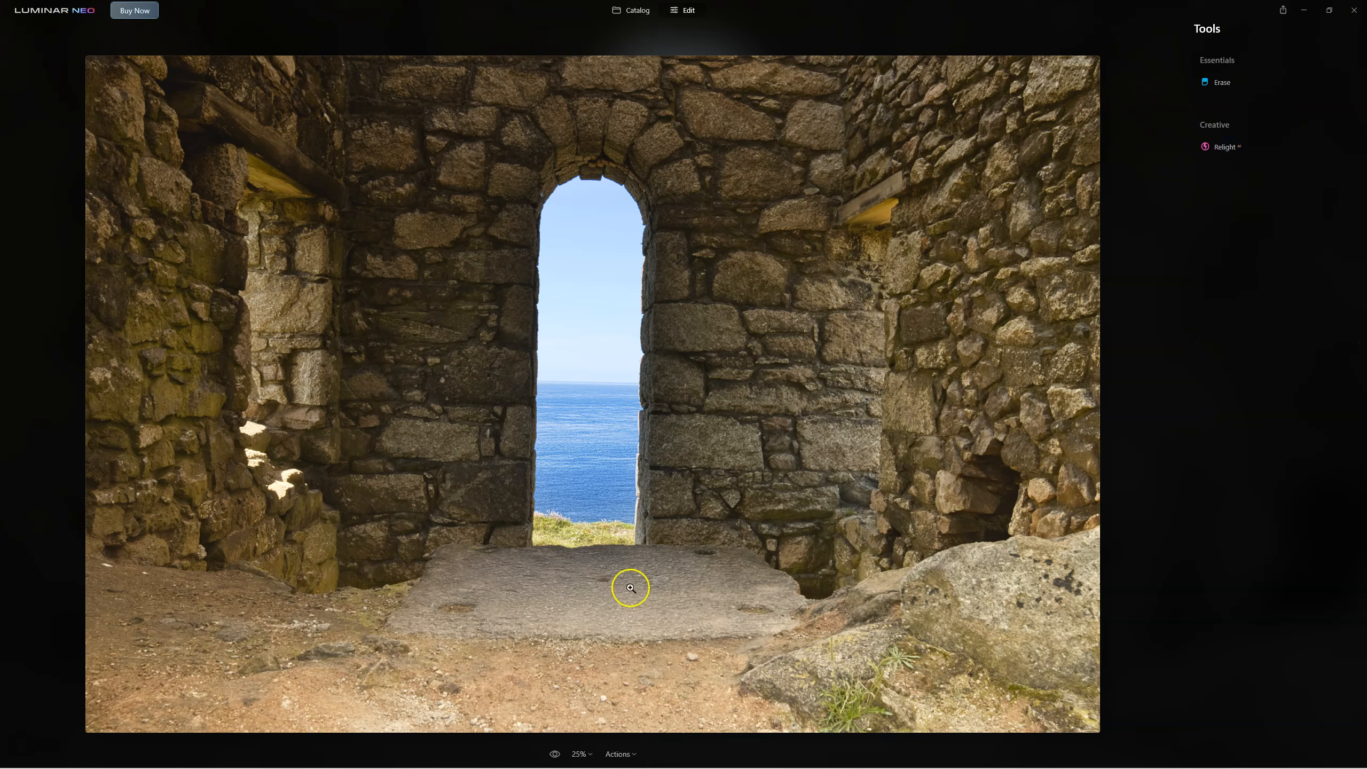
left_click(554, 754)
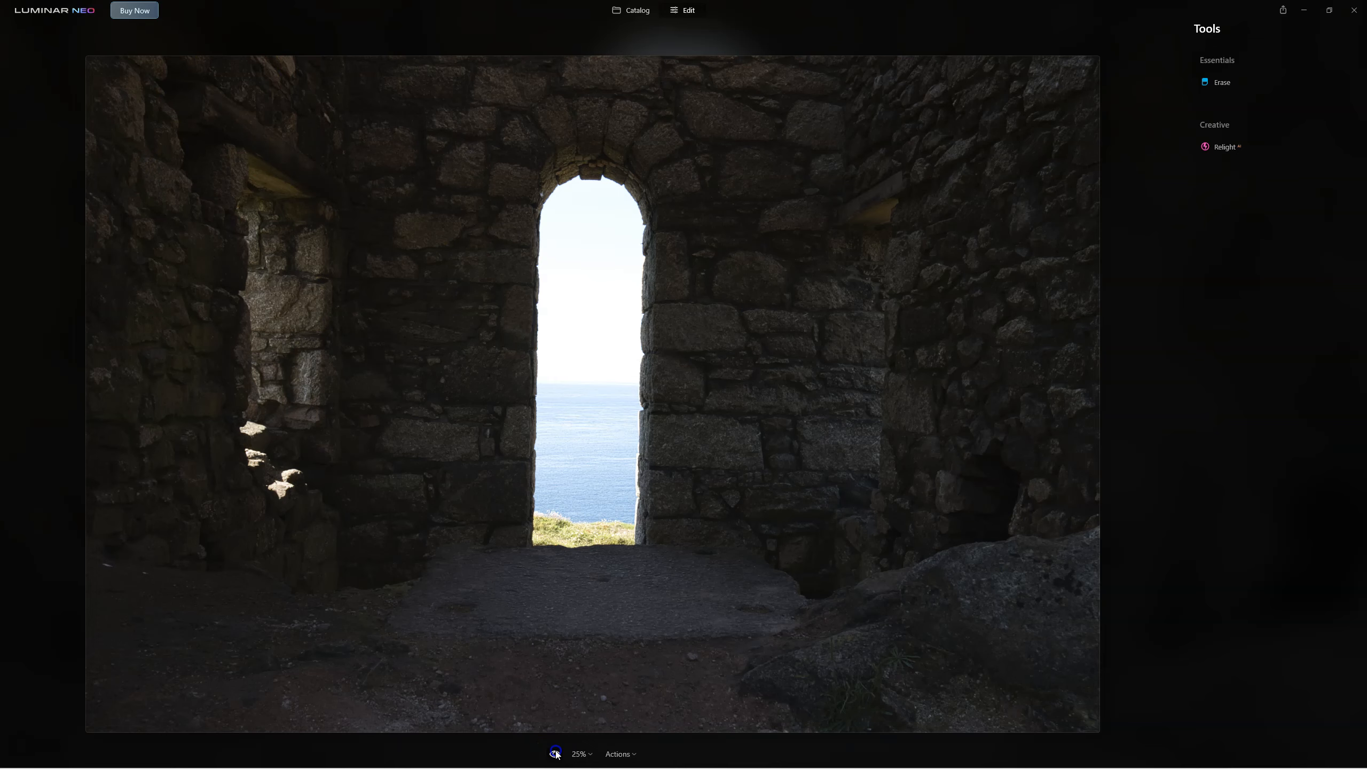
left_click(554, 753)
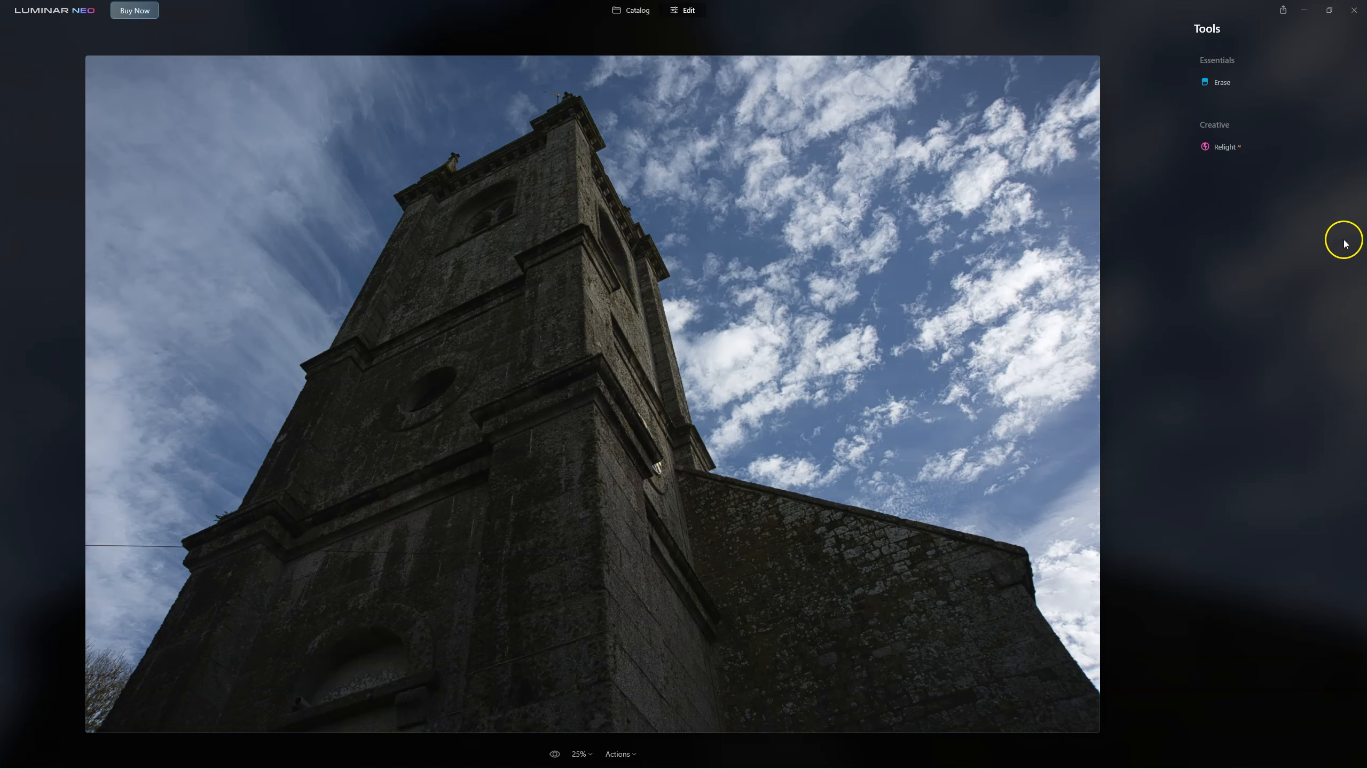
Step: Open Relight for the church tower photo and set Brightness Near to 100 and Depth to 44
left_click(1220, 153)
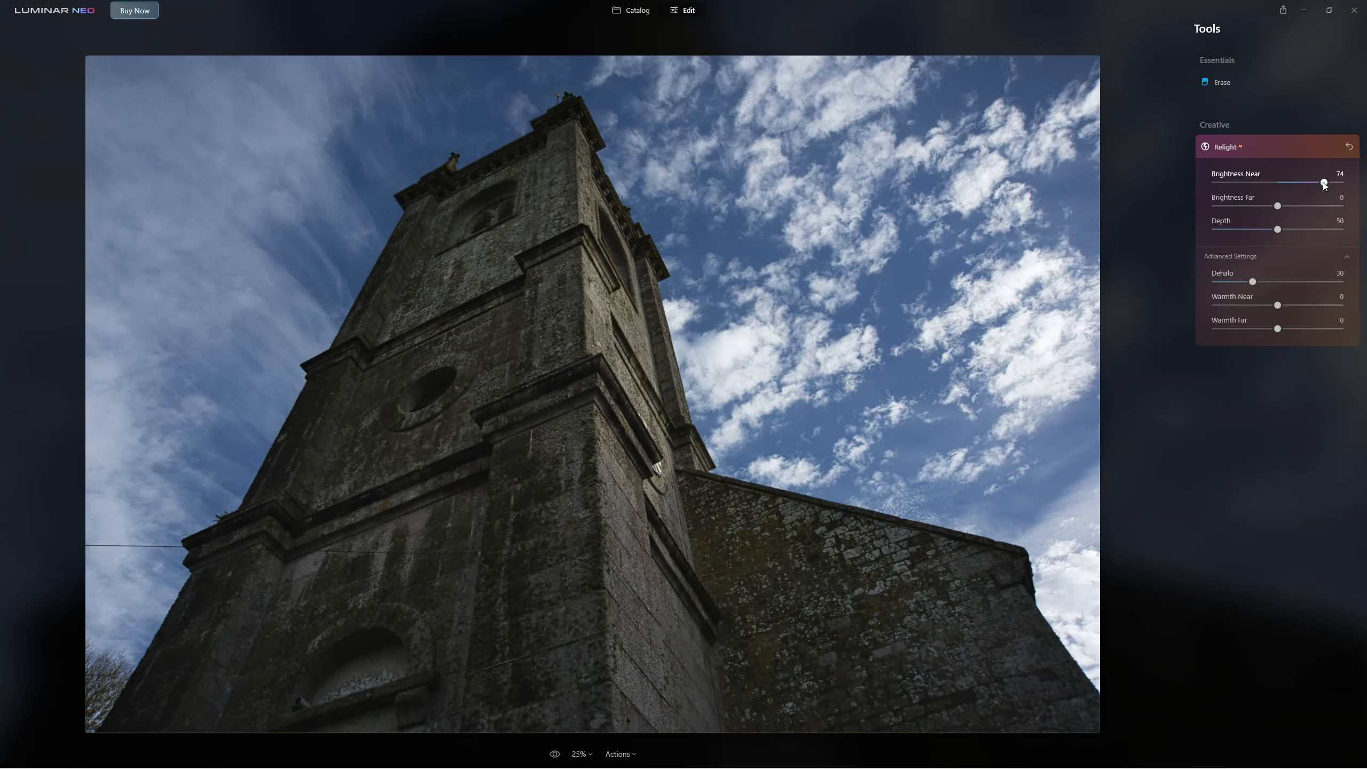
mouse_move(1323, 185)
left_mouse_down()
mouse_move(1269, 186)
mouse_move(1310, 192)
left_mouse_up()
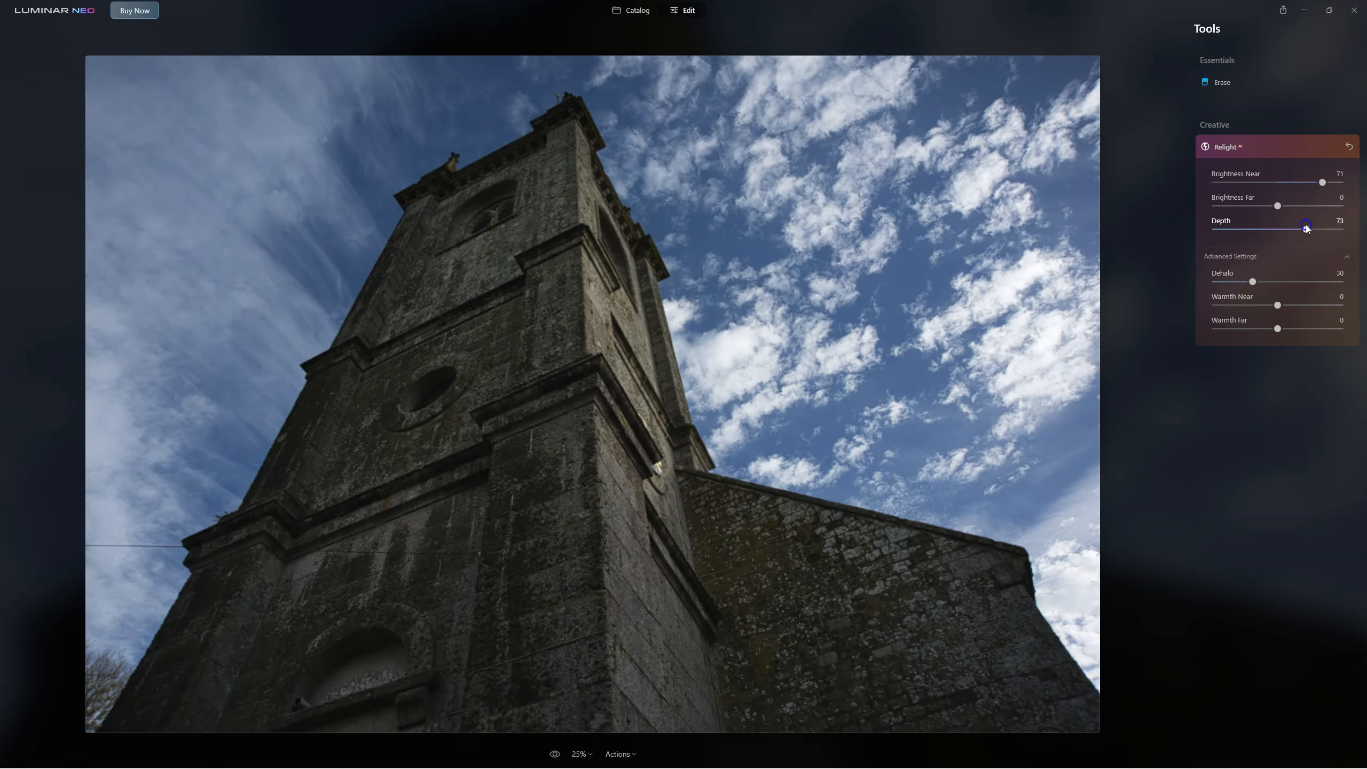
left_click_drag(1307, 228, 1274, 231)
left_click(1219, 232)
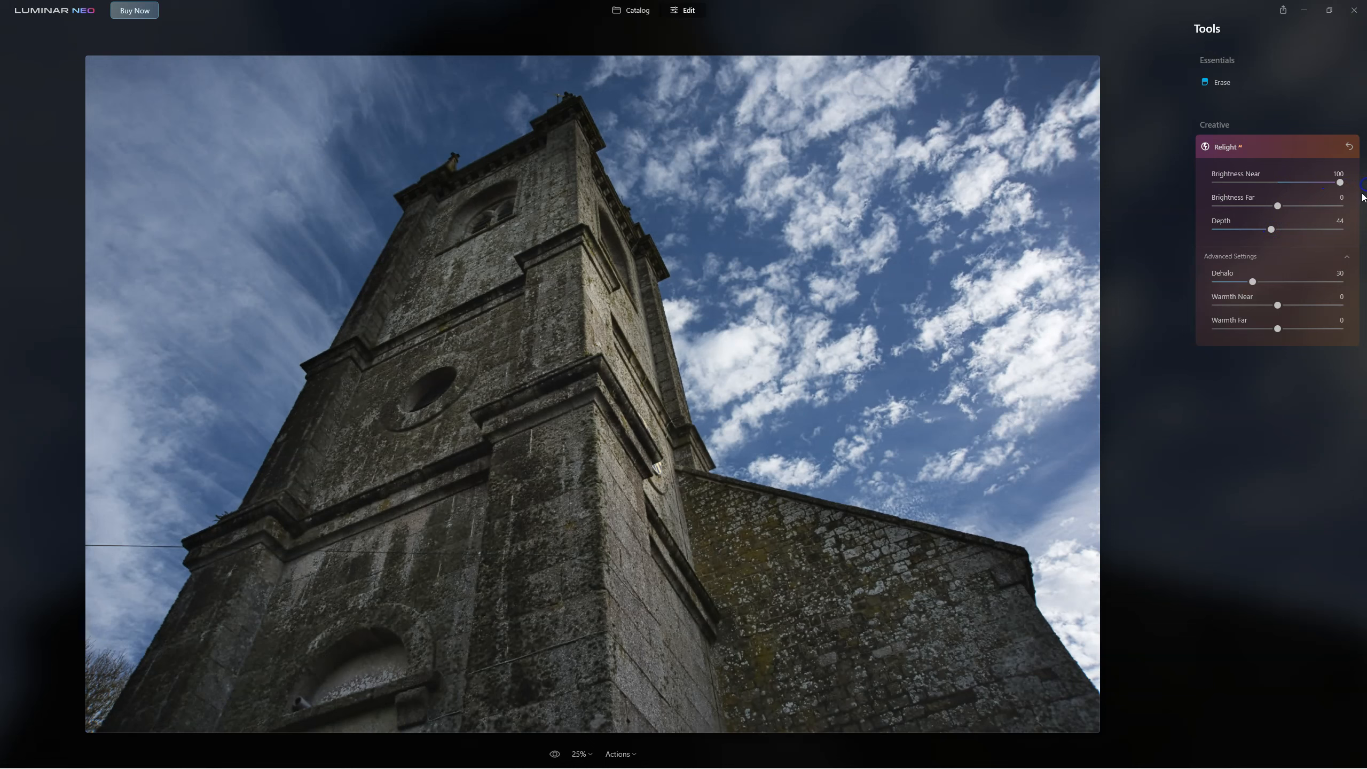
Step: Set Depth to 51 and Brightness Far to -74 for the tower photo, and raise Warmth Near
left_click_drag(1271, 230, 1276, 232)
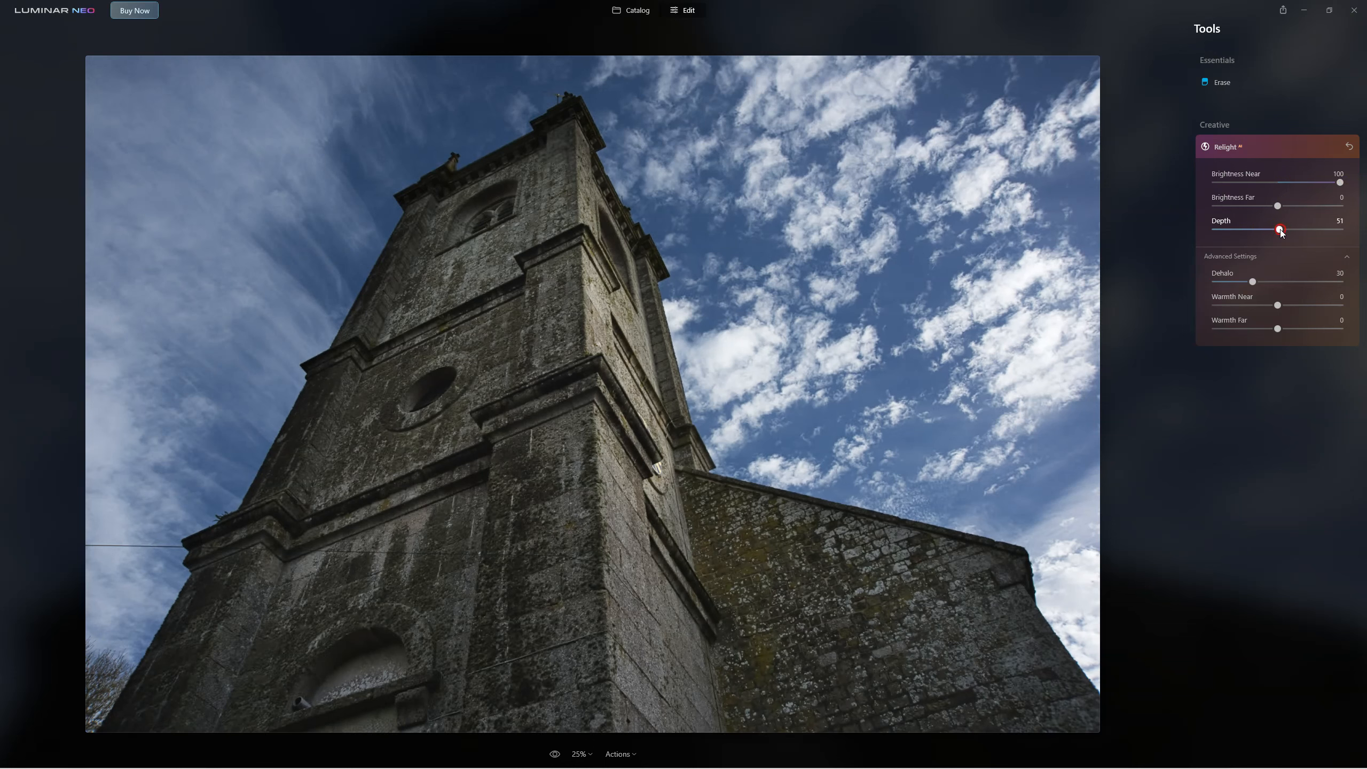
left_click_drag(1268, 208, 1232, 205)
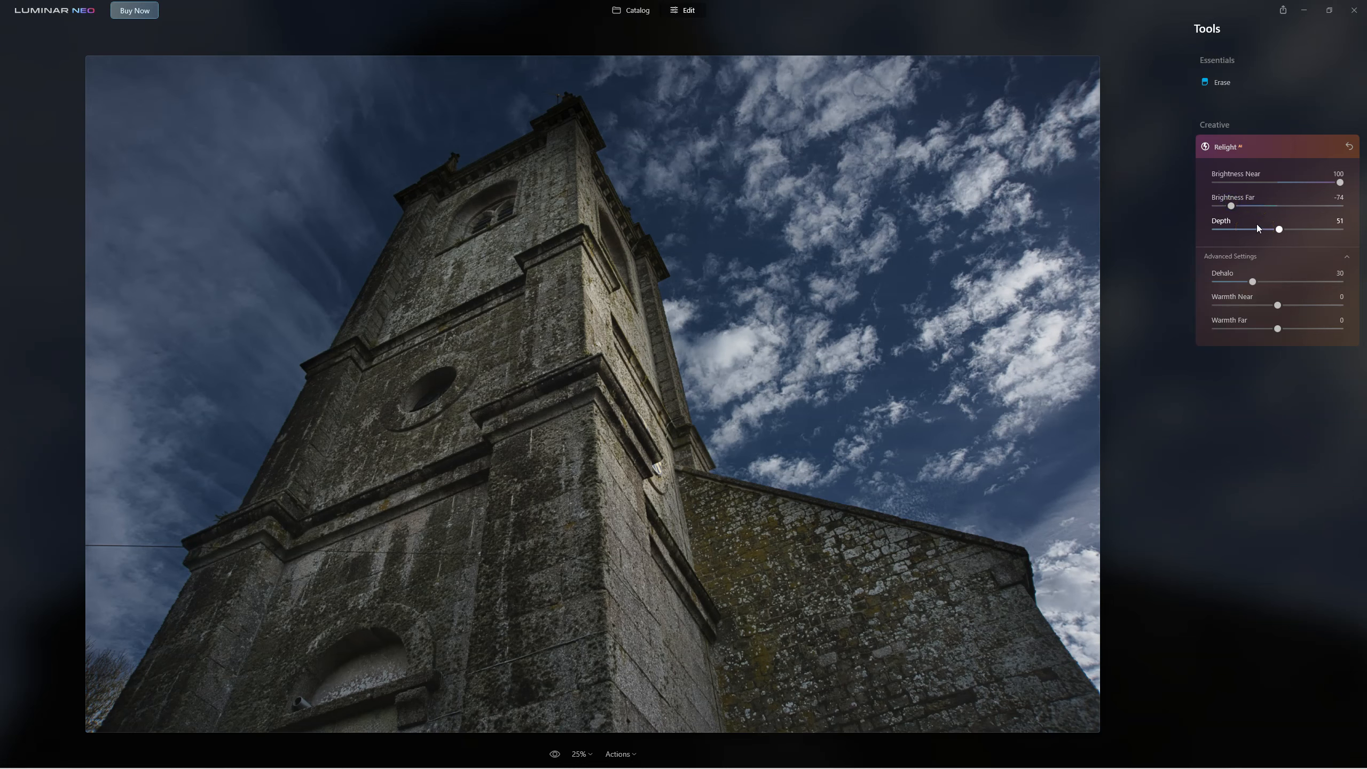
left_click_drag(1277, 305, 1276, 306)
Step: Close the tower's current Relight pass and apply a new one with Brightness Near 57 and Depth 24
left_click(554, 753)
left_click(1223, 152)
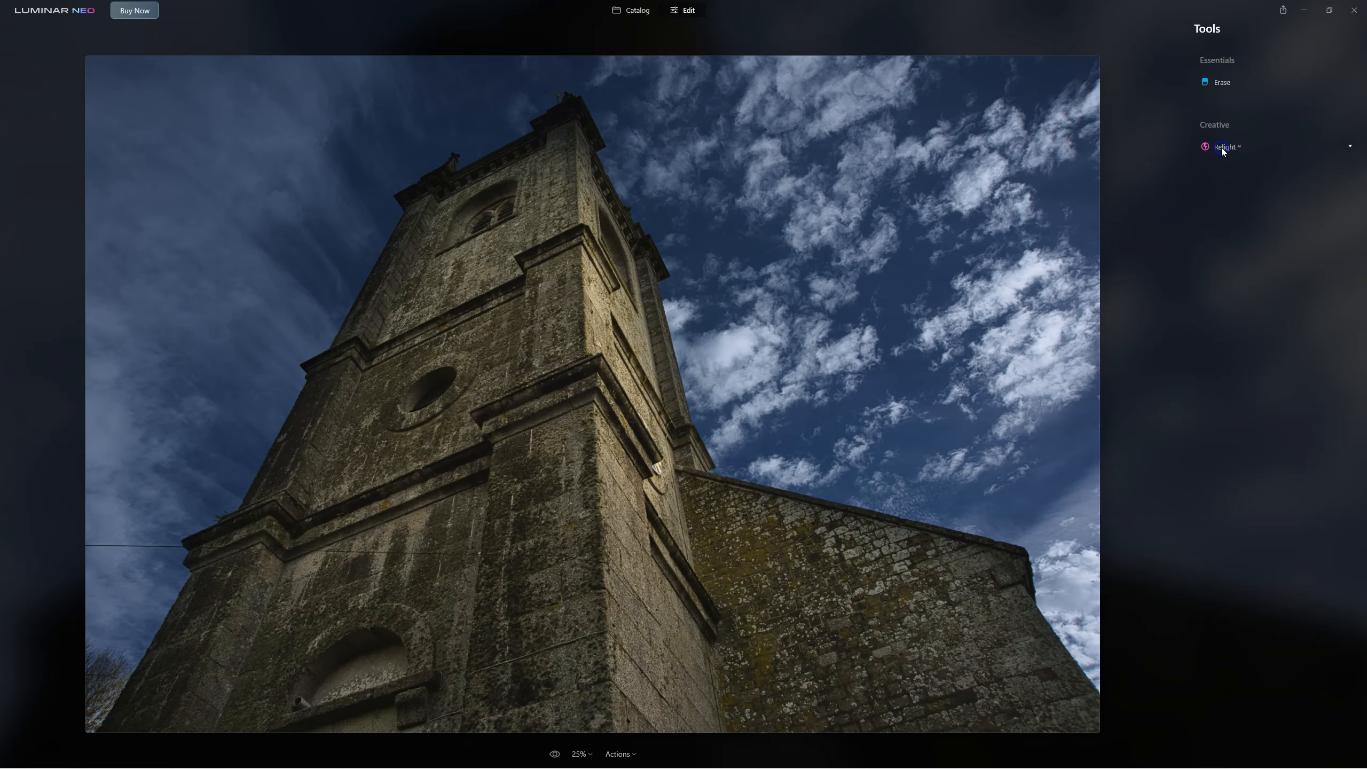
left_click(1226, 150)
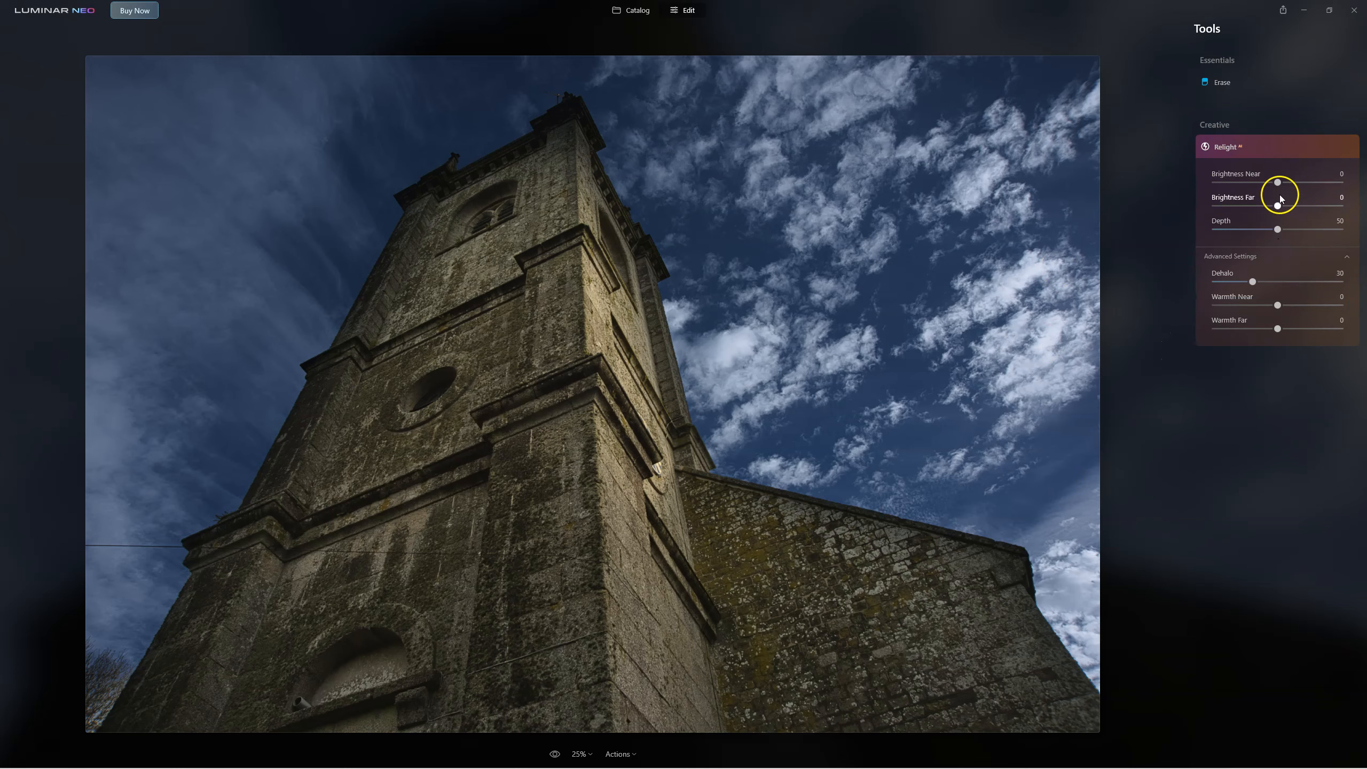
left_click(1278, 229)
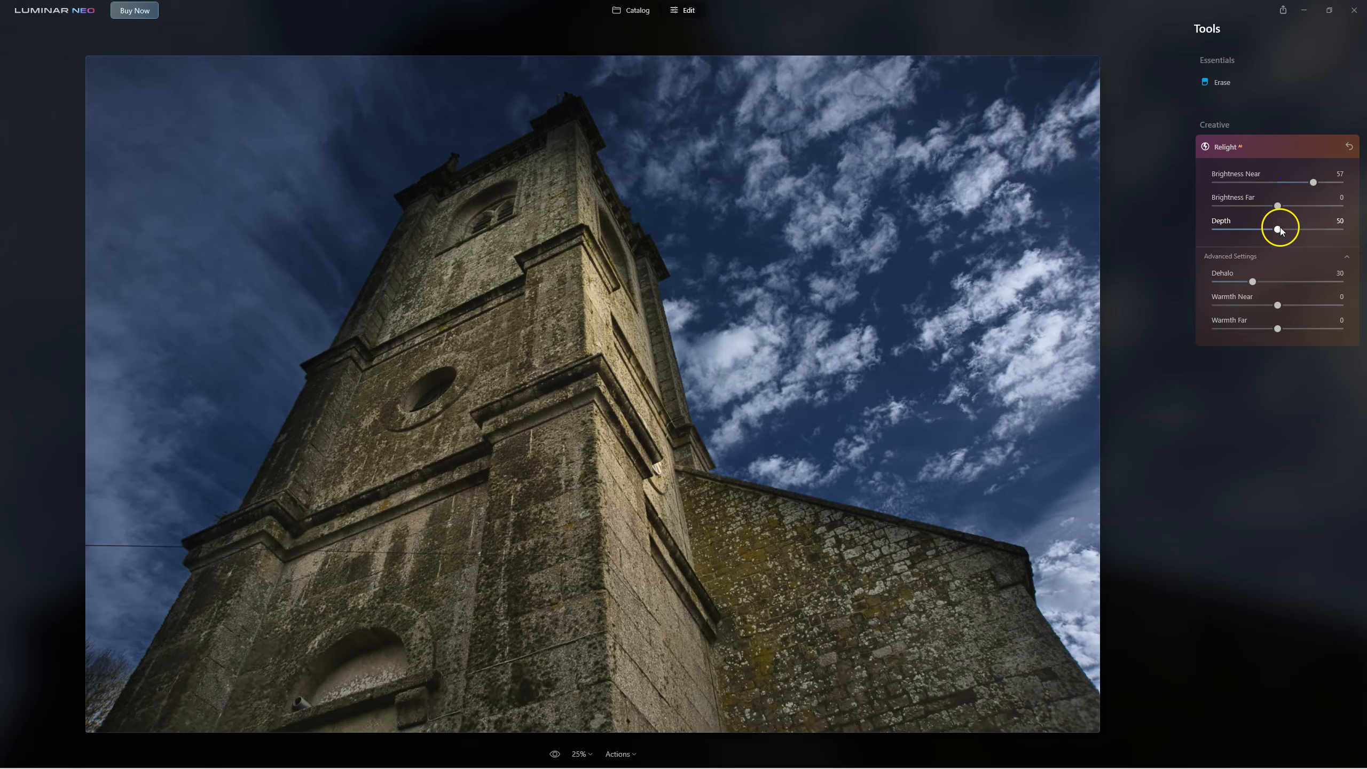
left_click_drag(1308, 229, 1243, 229)
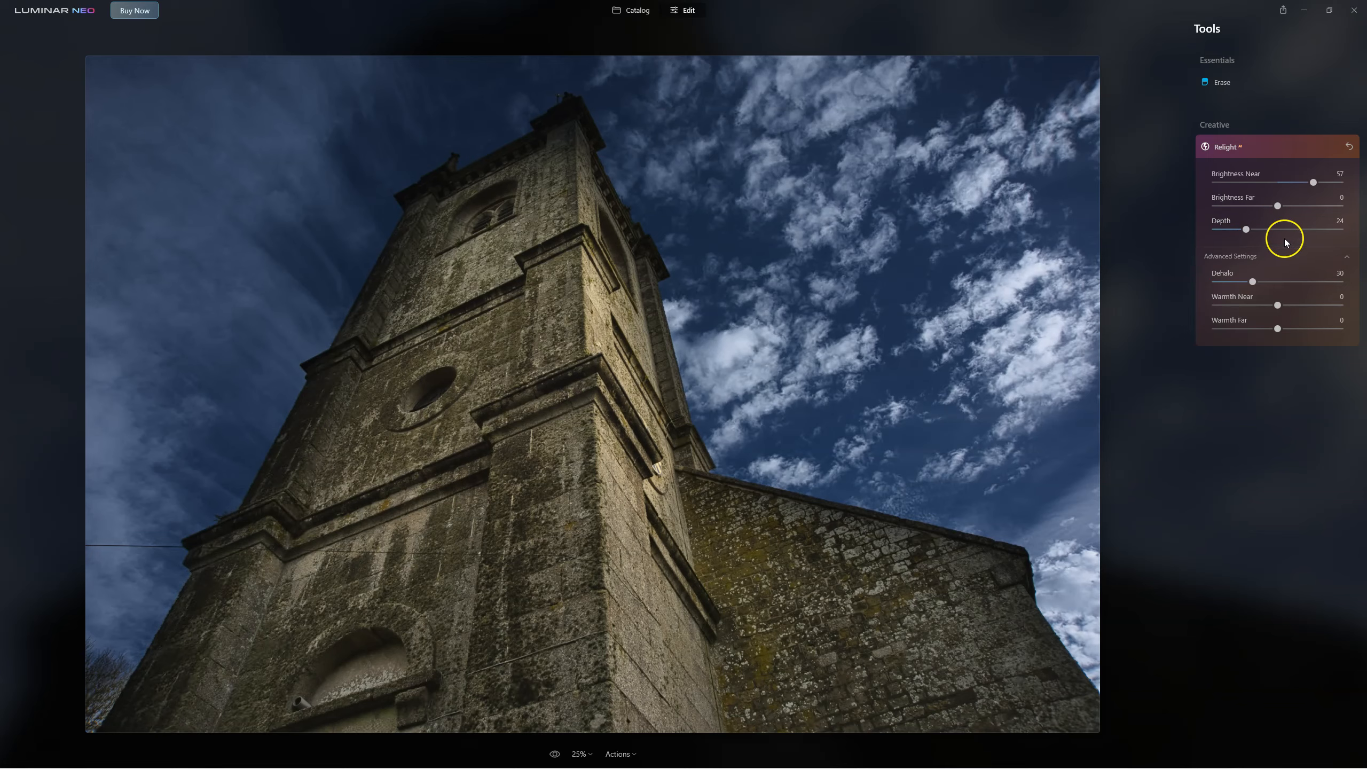
Step: Open Relight for the backlit beach rock photo and set Brightness Near to 100 and Depth to 78
left_click(1232, 149)
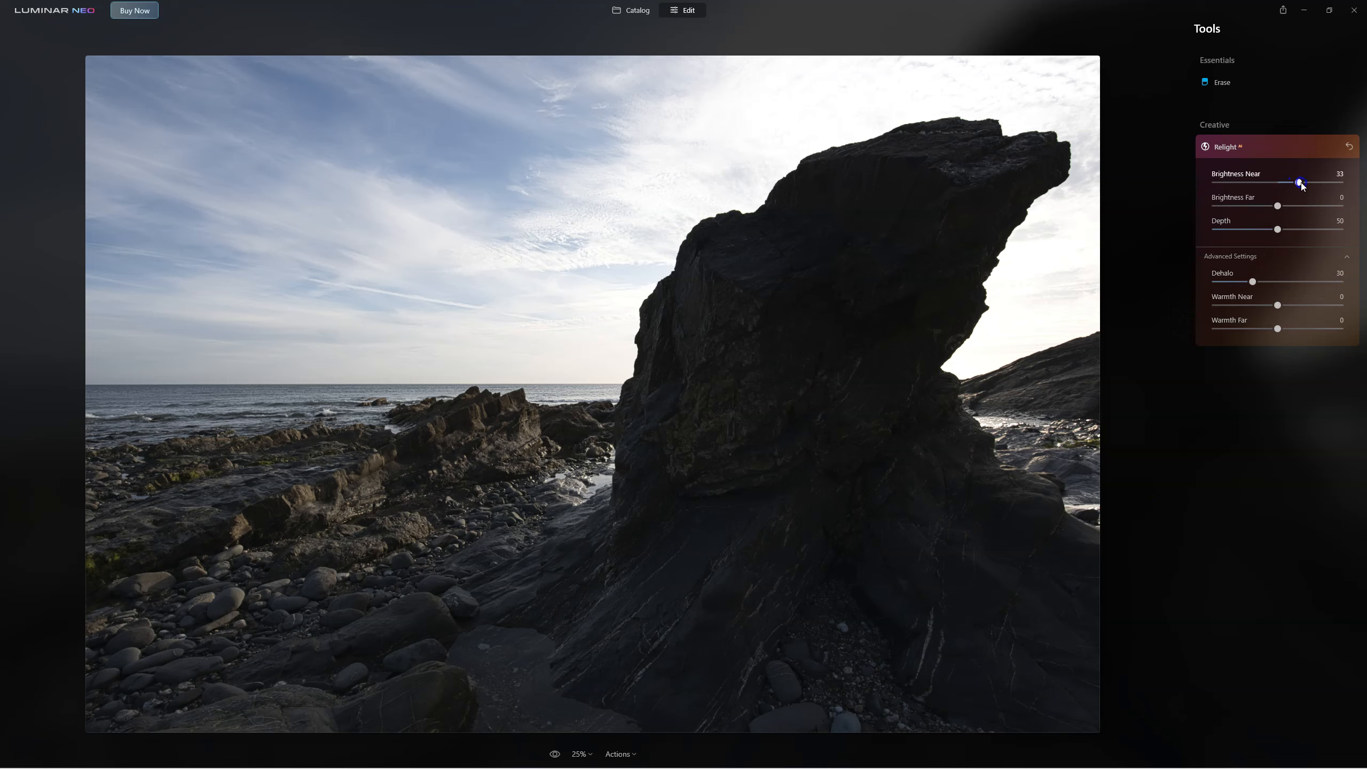
left_click_drag(1329, 181, 1335, 183)
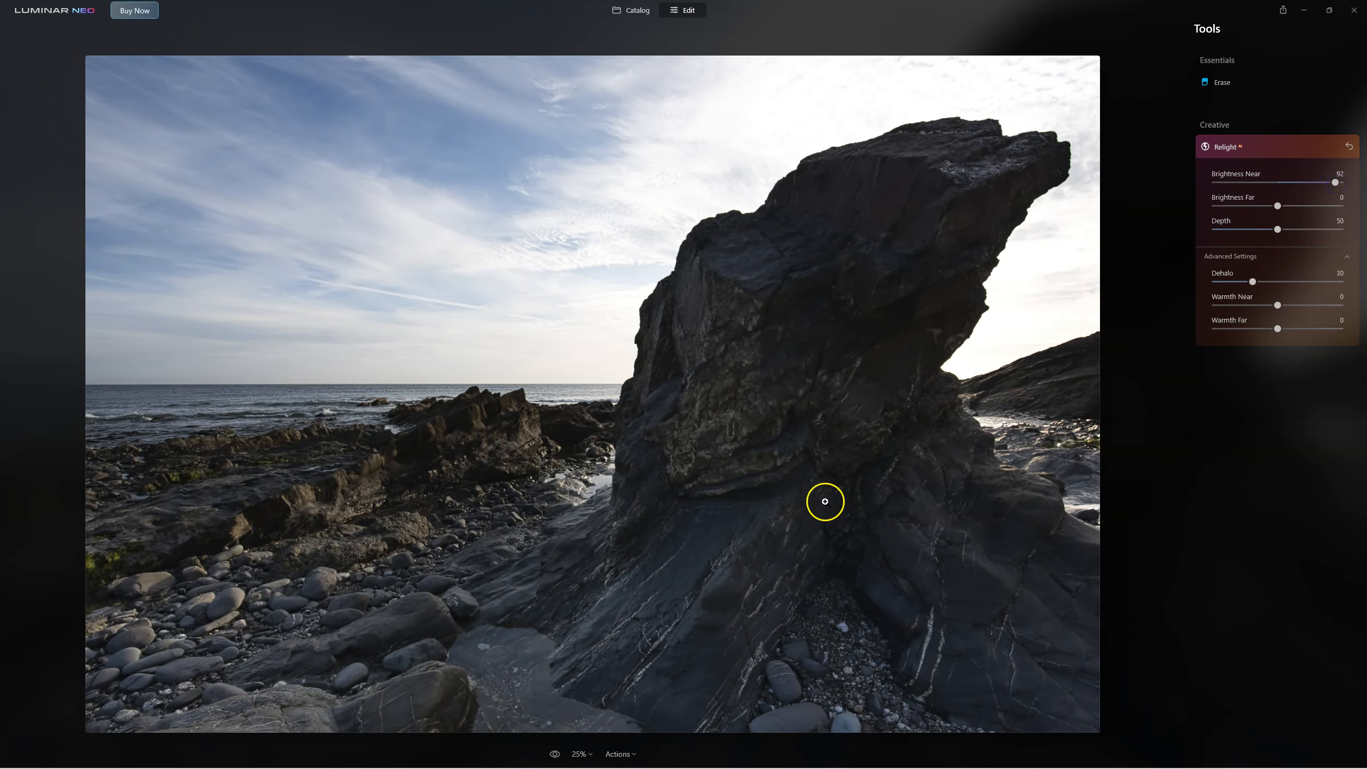
left_click_drag(1278, 229, 1315, 232)
left_click_drag(1335, 182, 1344, 183)
left_click(1202, 263)
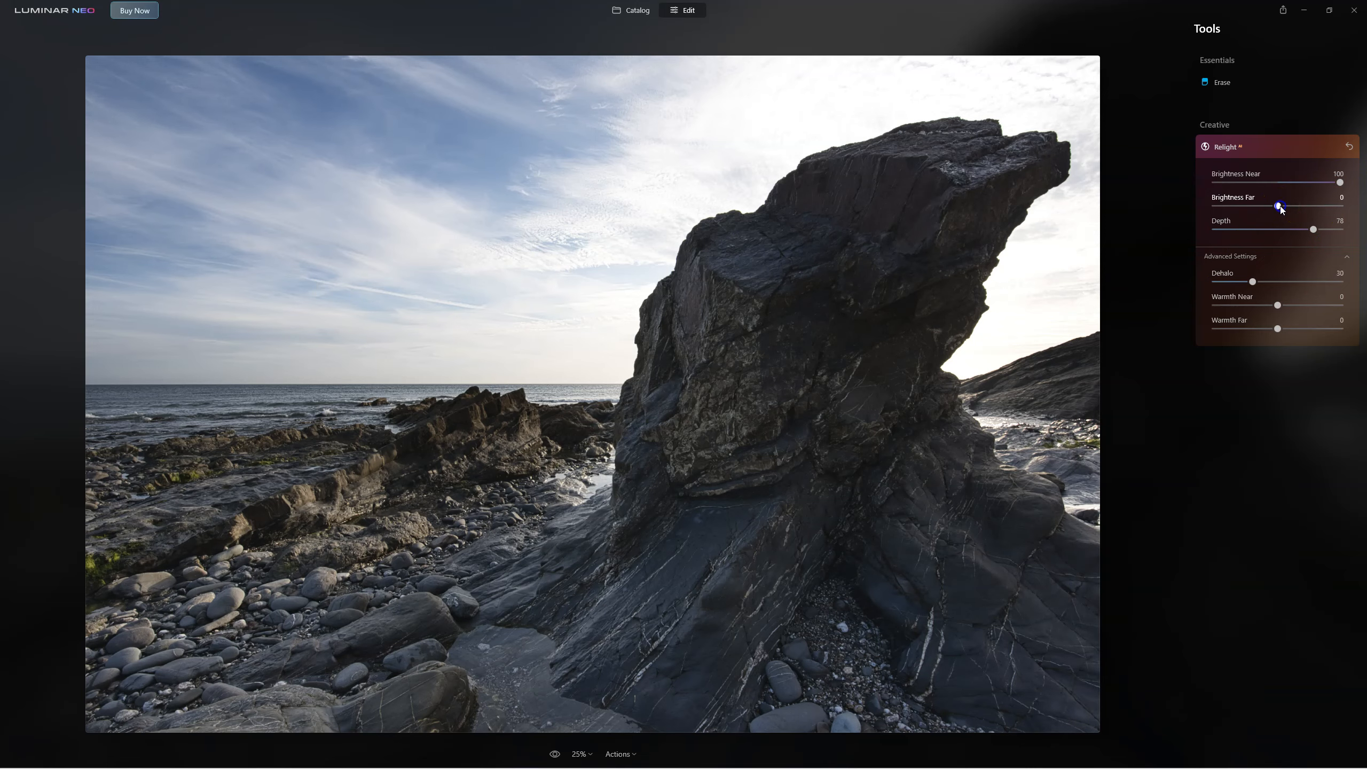
Step: Set Brightness Far to -23 and Warmth Near to 5 for the rock photo, and lower Warmth Far to cool the sky
mouse_move(1281, 209)
left_mouse_down()
mouse_move(1238, 209)
mouse_move(1285, 209)
mouse_move(1242, 208)
mouse_move(1271, 208)
left_mouse_up()
mouse_move(1290, 207)
left_mouse_down()
mouse_move(1234, 209)
mouse_move(1282, 207)
mouse_move(1236, 207)
mouse_move(1281, 207)
mouse_move(1237, 207)
mouse_move(1267, 211)
left_mouse_up()
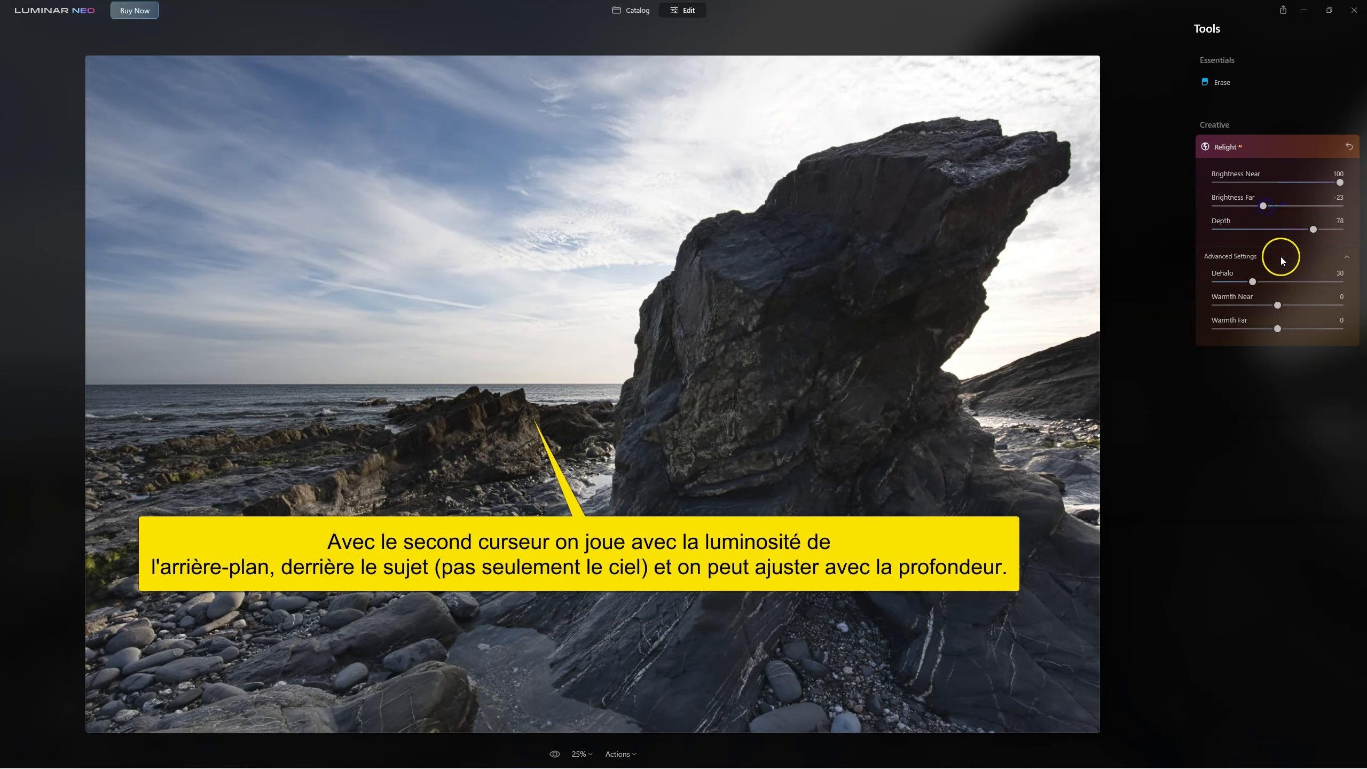
left_click_drag(1279, 305, 1285, 306)
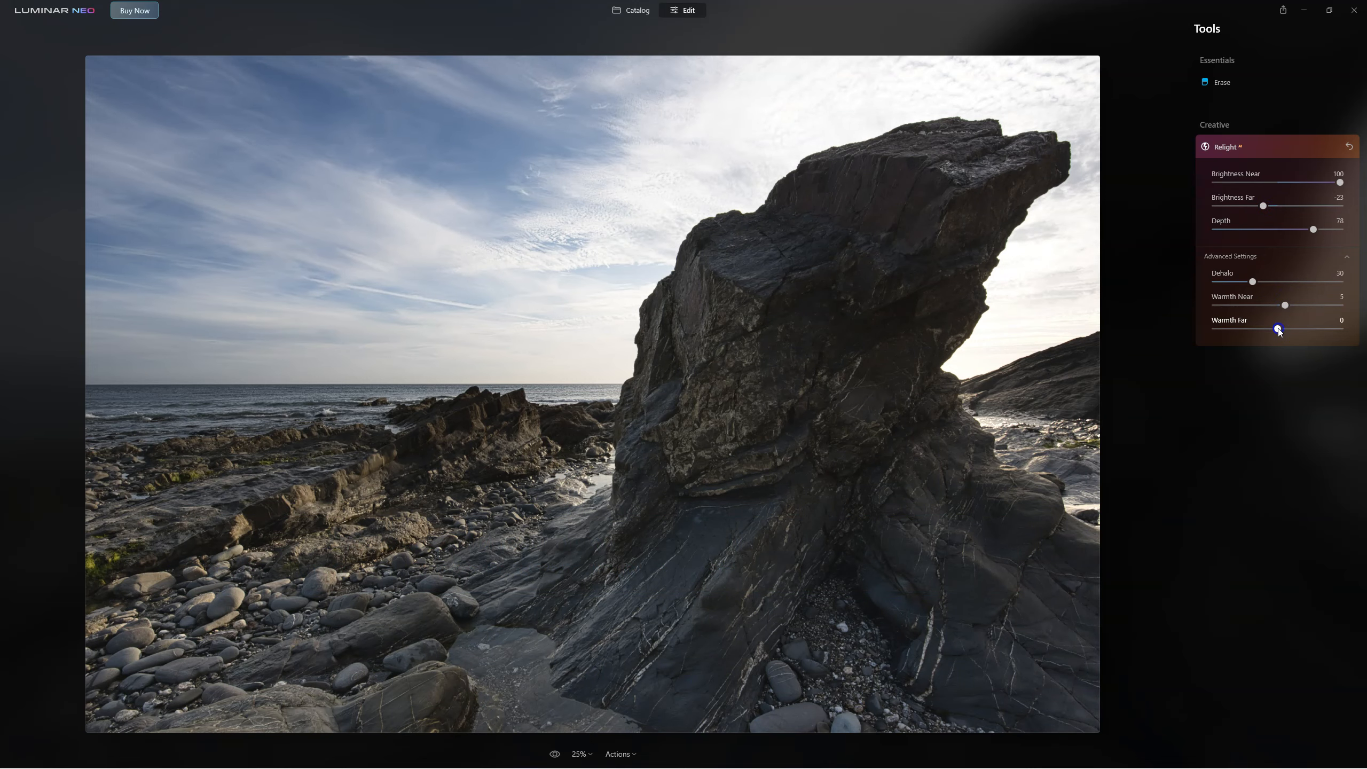
left_click_drag(1279, 331, 1240, 330)
Step: Start a second Relight pass on the rock photo with Brightness Near 67 and Depth 64
left_click(1233, 160)
left_click(1223, 149)
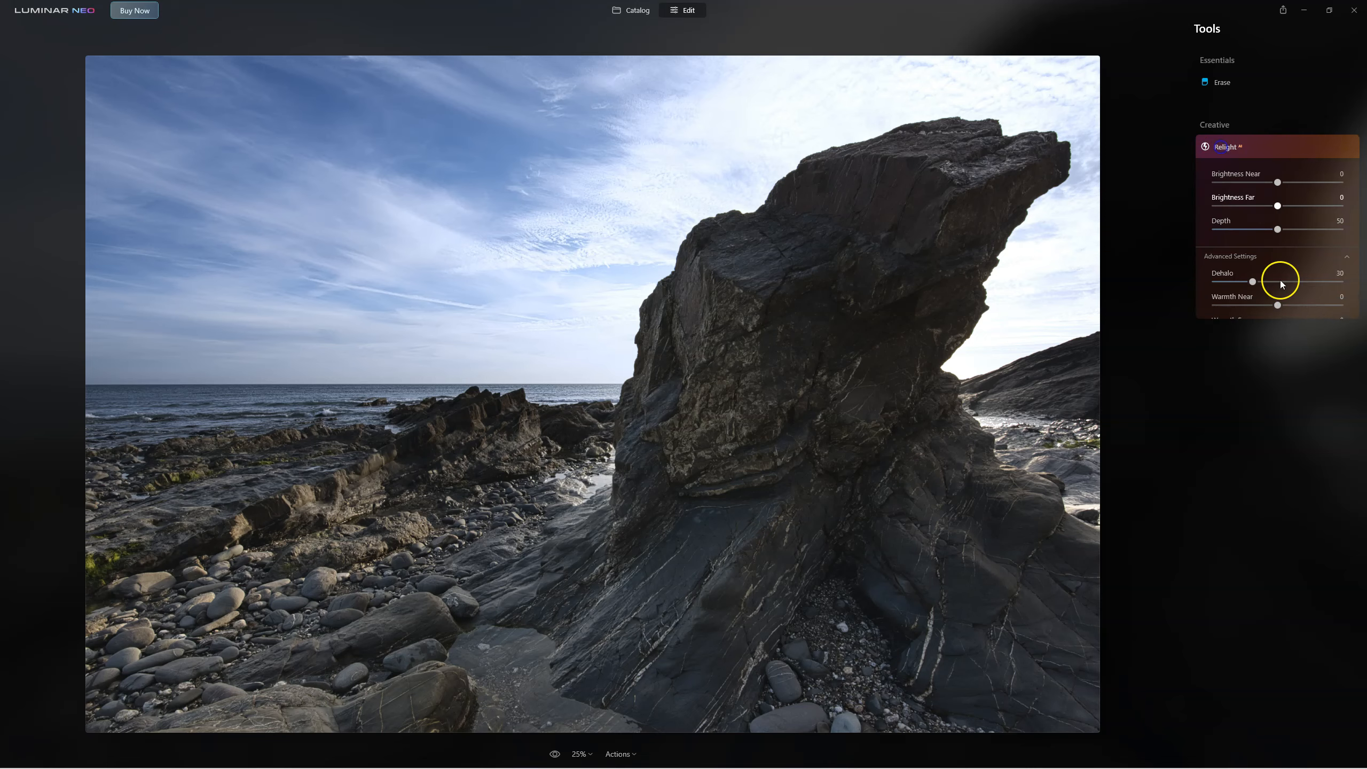
left_click_drag(1305, 184, 1317, 185)
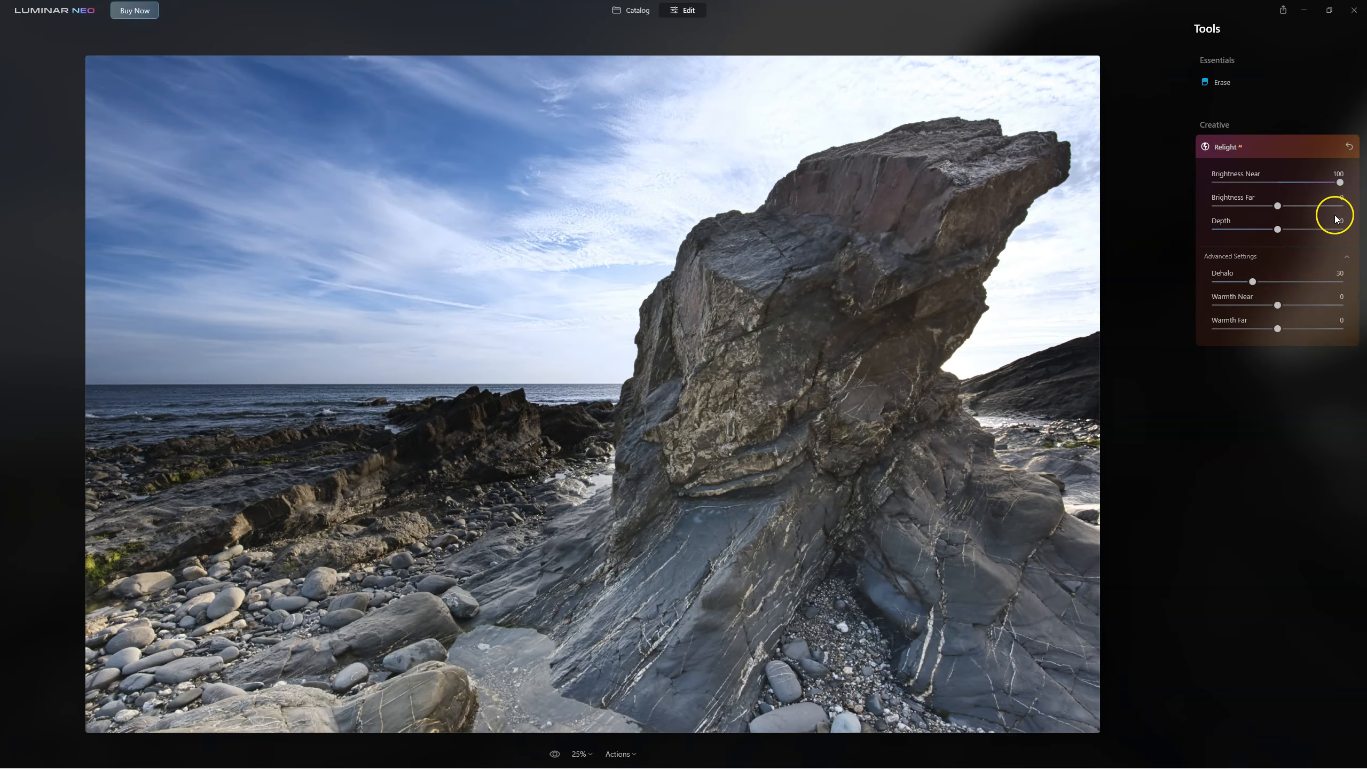
mouse_move(1339, 183)
left_mouse_down()
mouse_move(1280, 186)
mouse_move(1320, 185)
left_mouse_up()
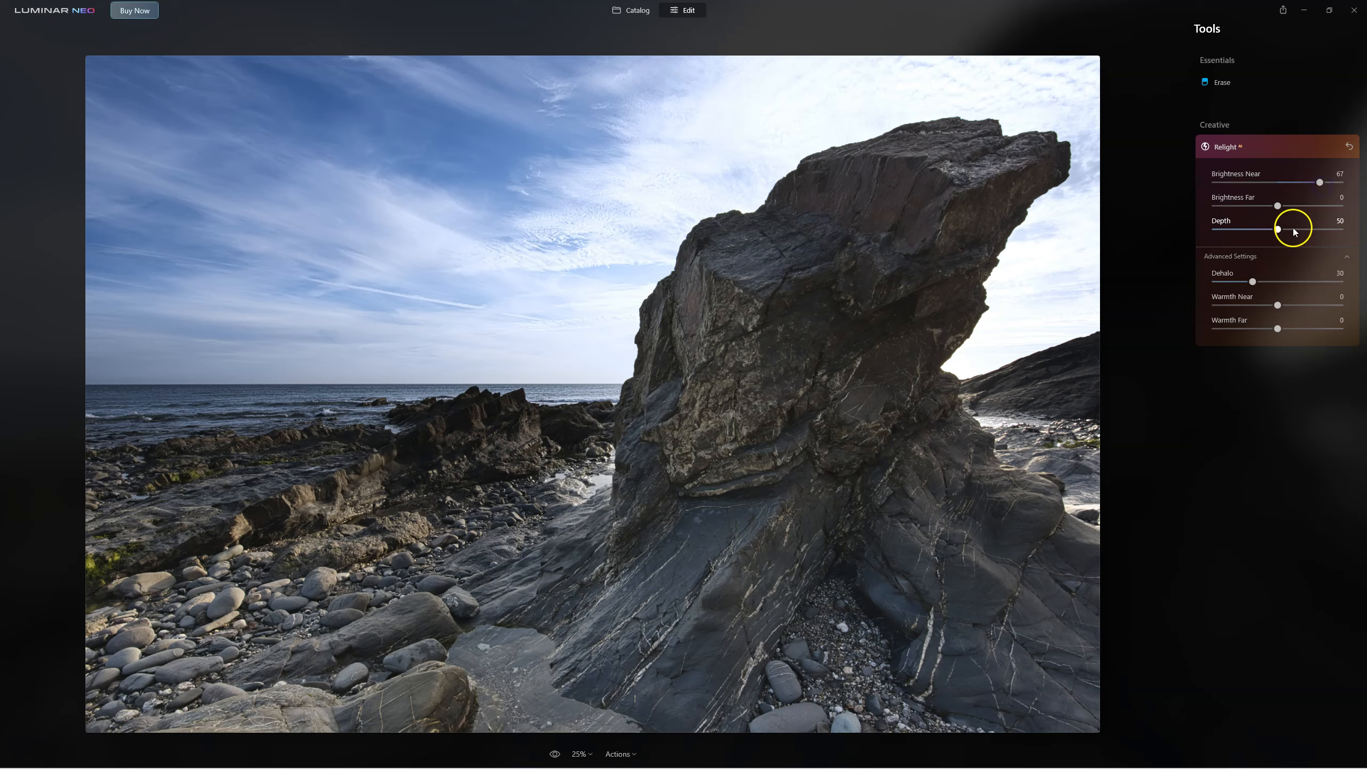
mouse_move(1285, 230)
left_mouse_down()
mouse_move(1314, 228)
mouse_move(1257, 223)
mouse_move(1335, 223)
mouse_move(1283, 226)
left_mouse_up()
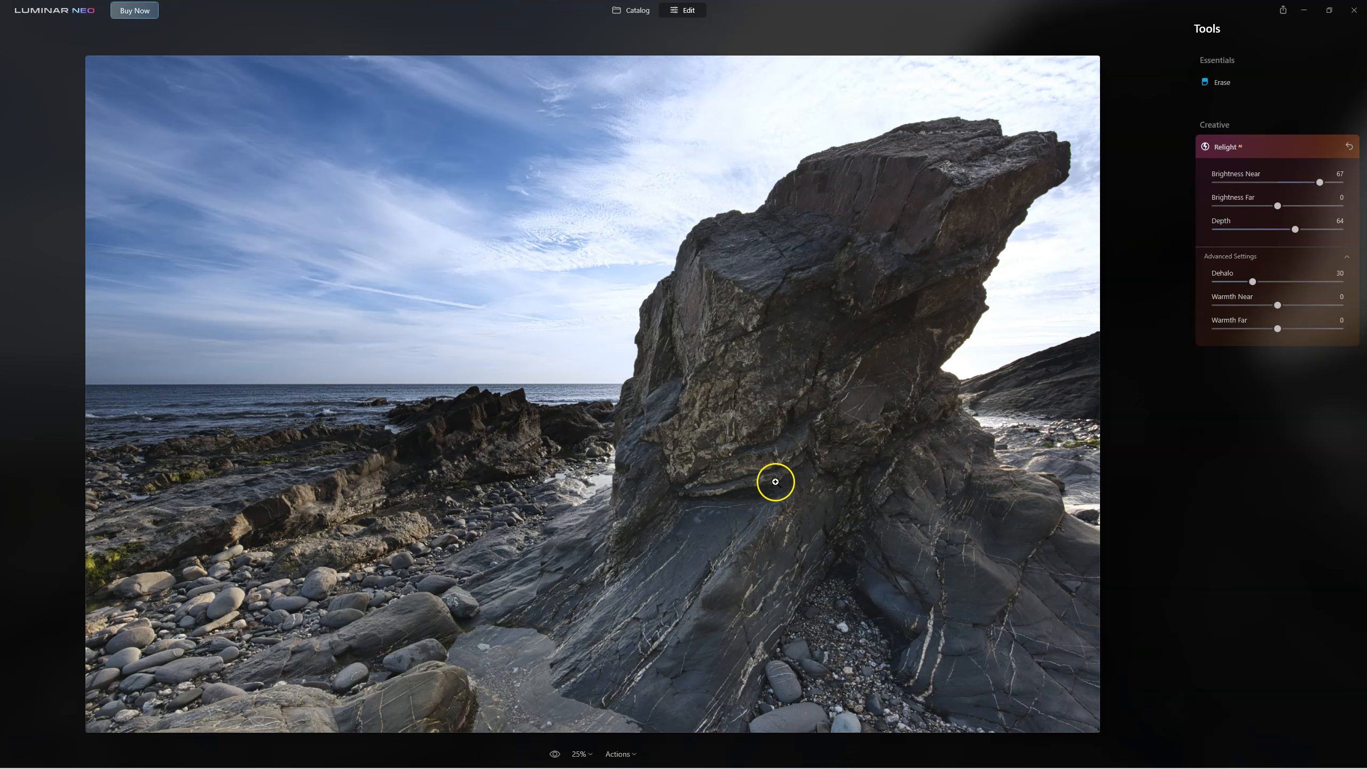
Step: Compare the relit rock photo with its original and set Brightness Far to -15 in the second pass
left_click(552, 754)
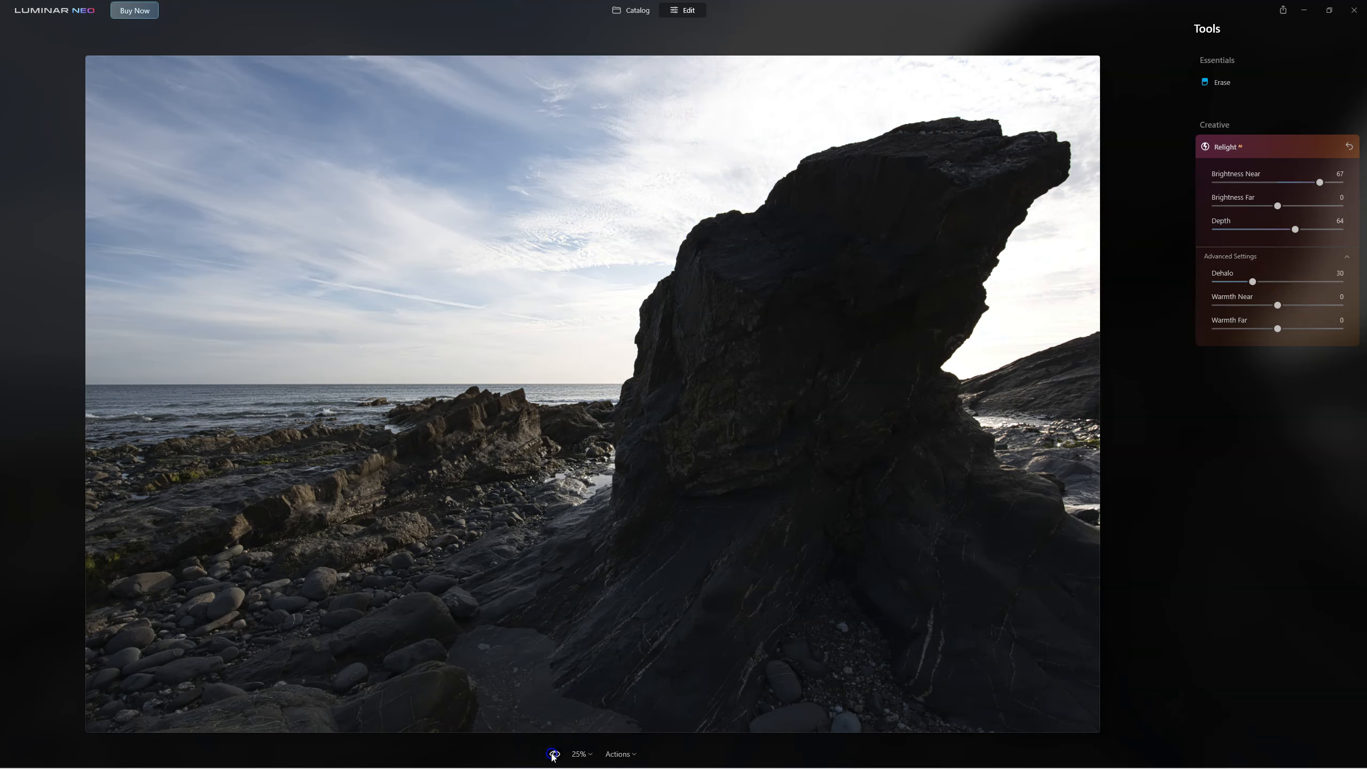
left_click(552, 754)
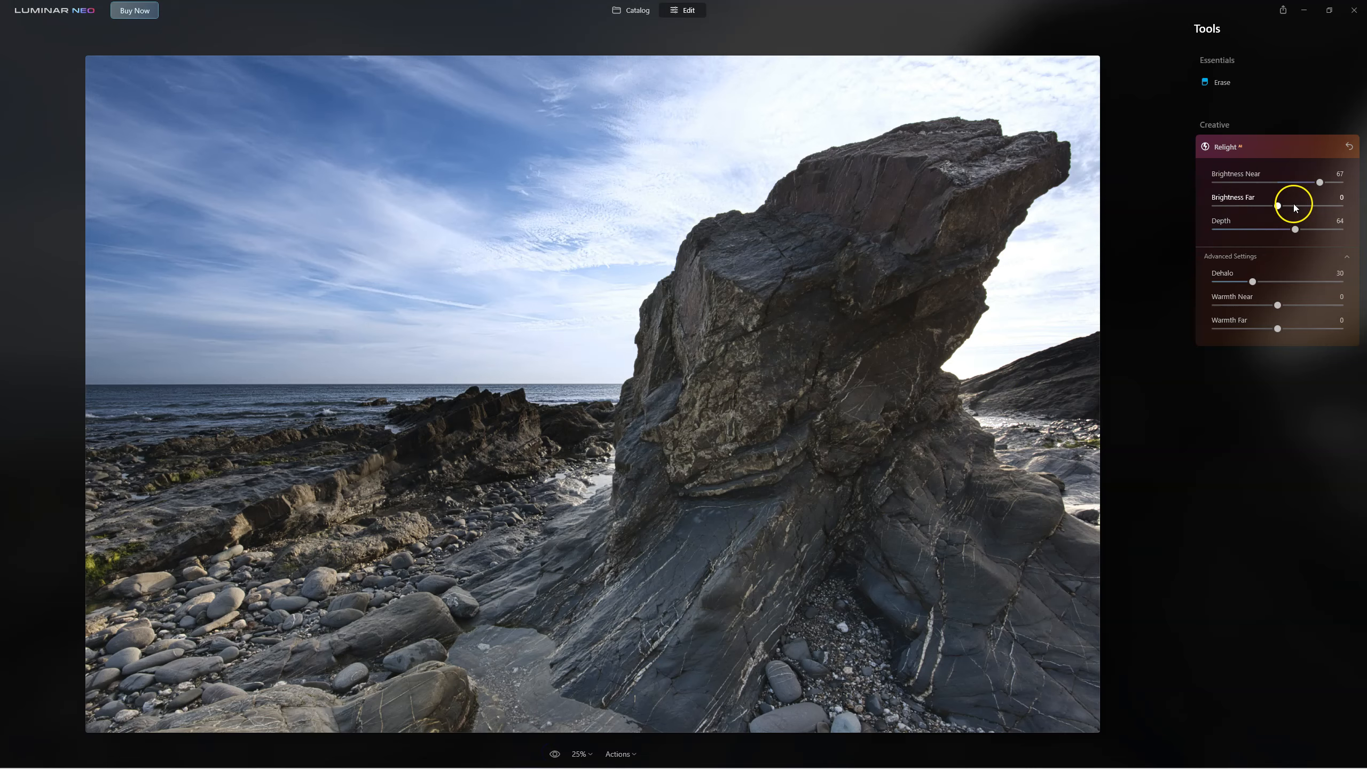
left_click_drag(1281, 206, 1246, 206)
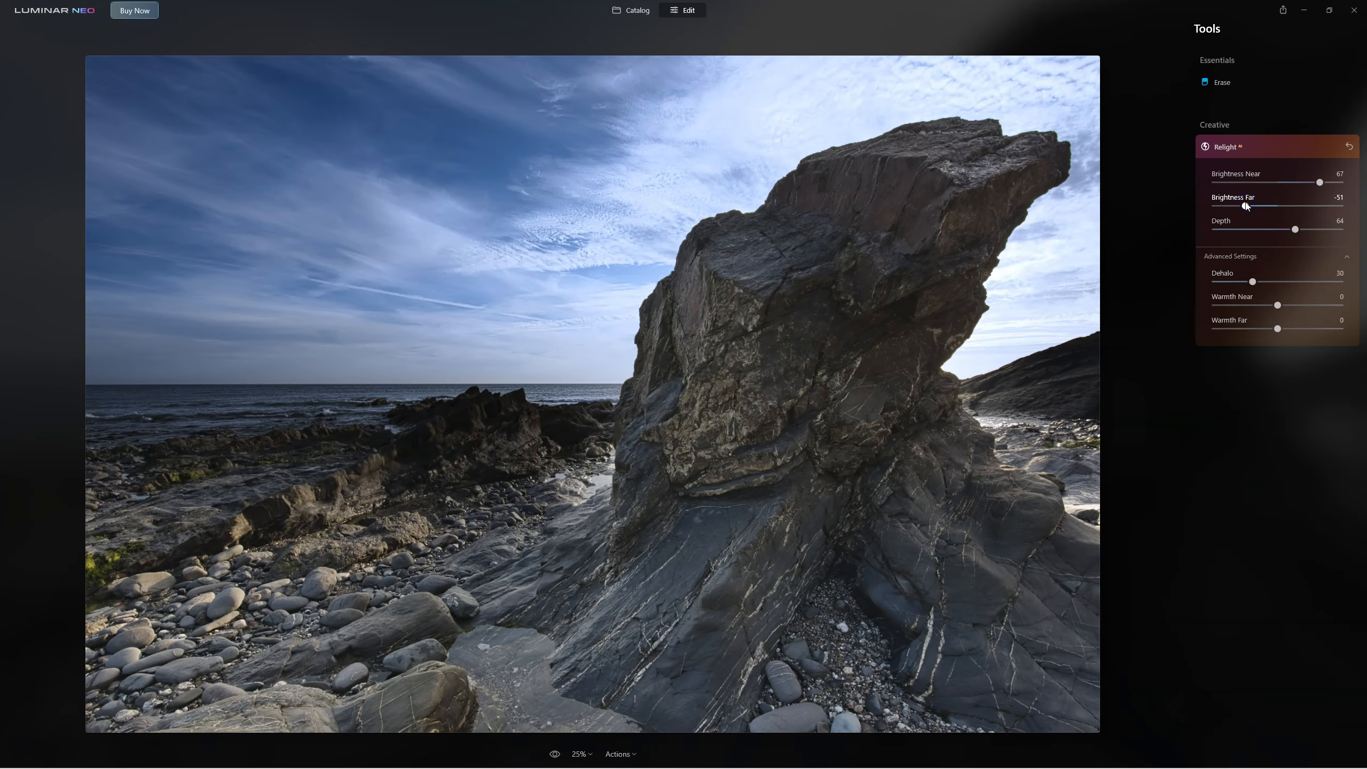
left_click(1161, 209)
mouse_move(1246, 207)
left_mouse_down()
mouse_move(1302, 206)
mouse_move(1270, 208)
left_mouse_up()
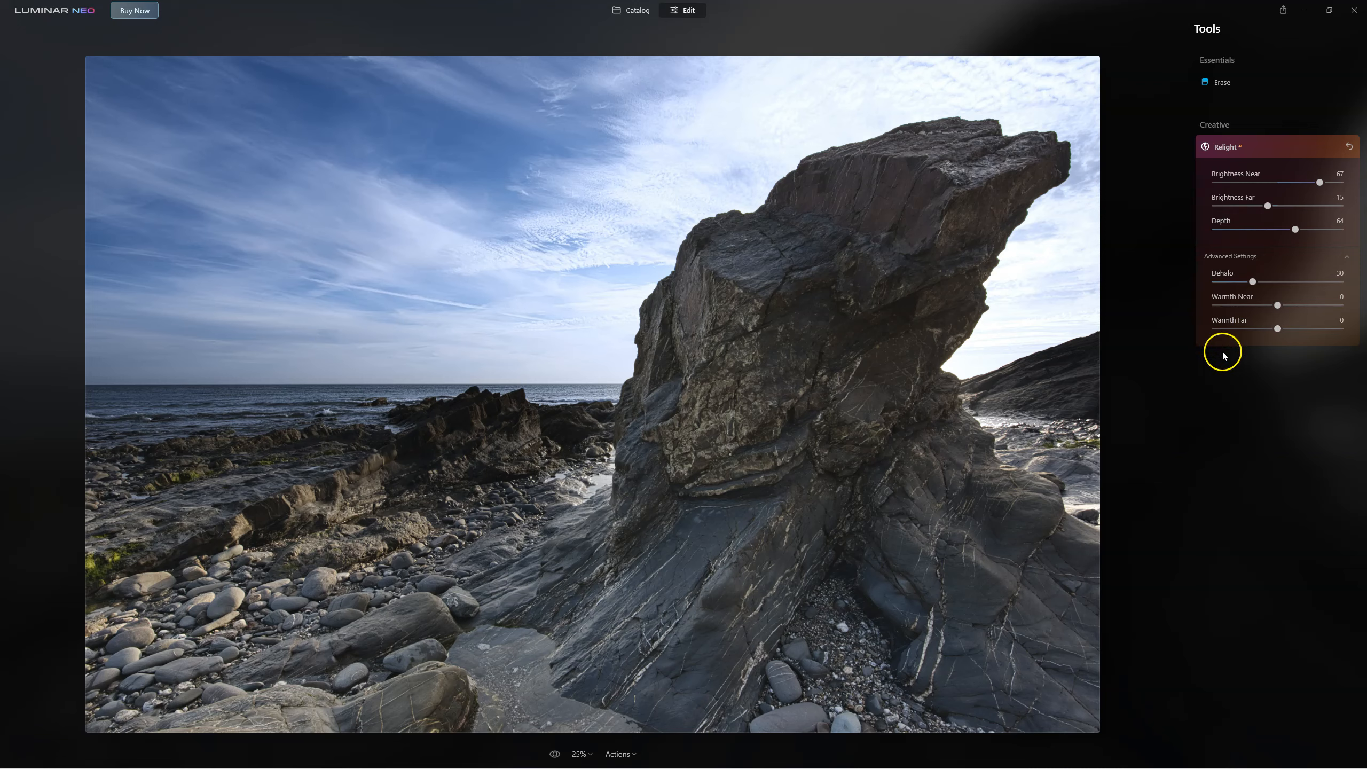
Step: Relight the dune path photo with Brightness Near 79 and Depth 96, adjust Brightness Far slightly, and compare with the original
left_click(1223, 148)
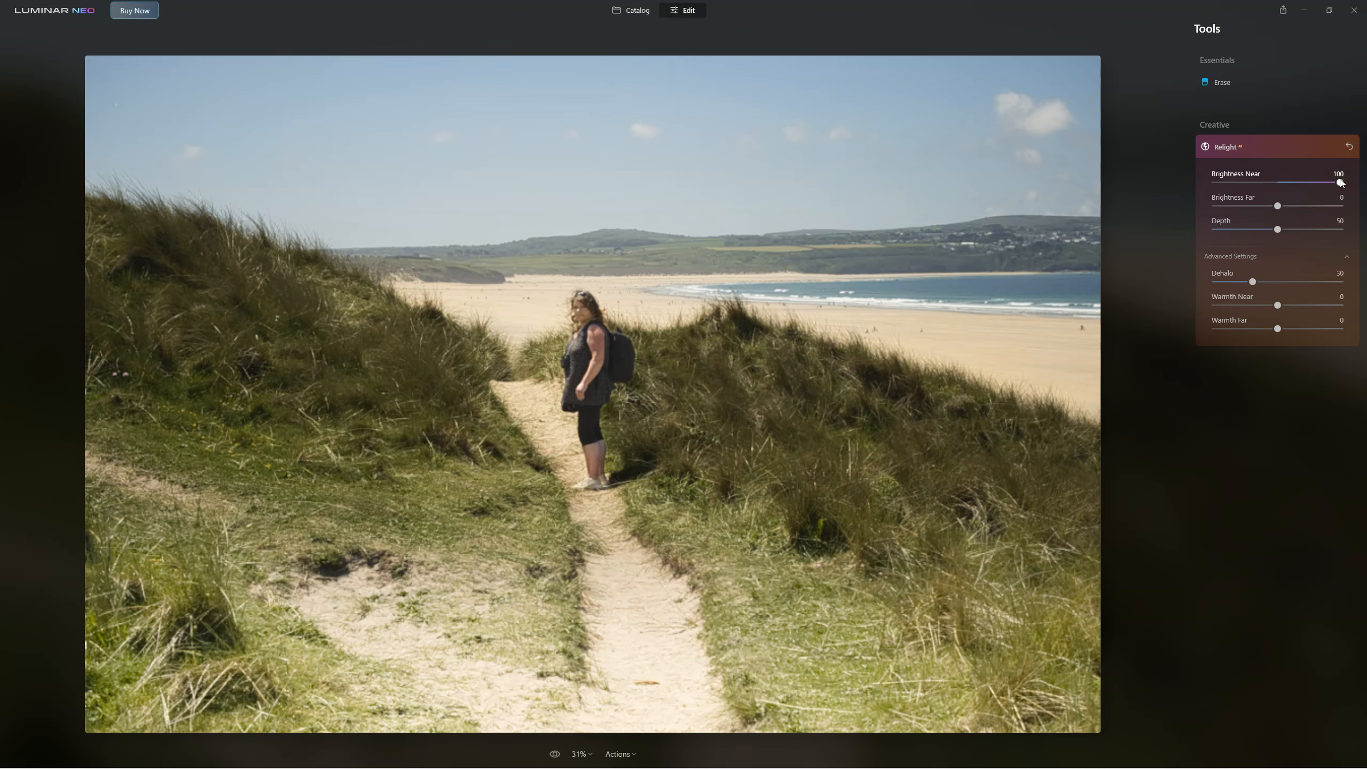
left_click_drag(1340, 183, 1336, 239)
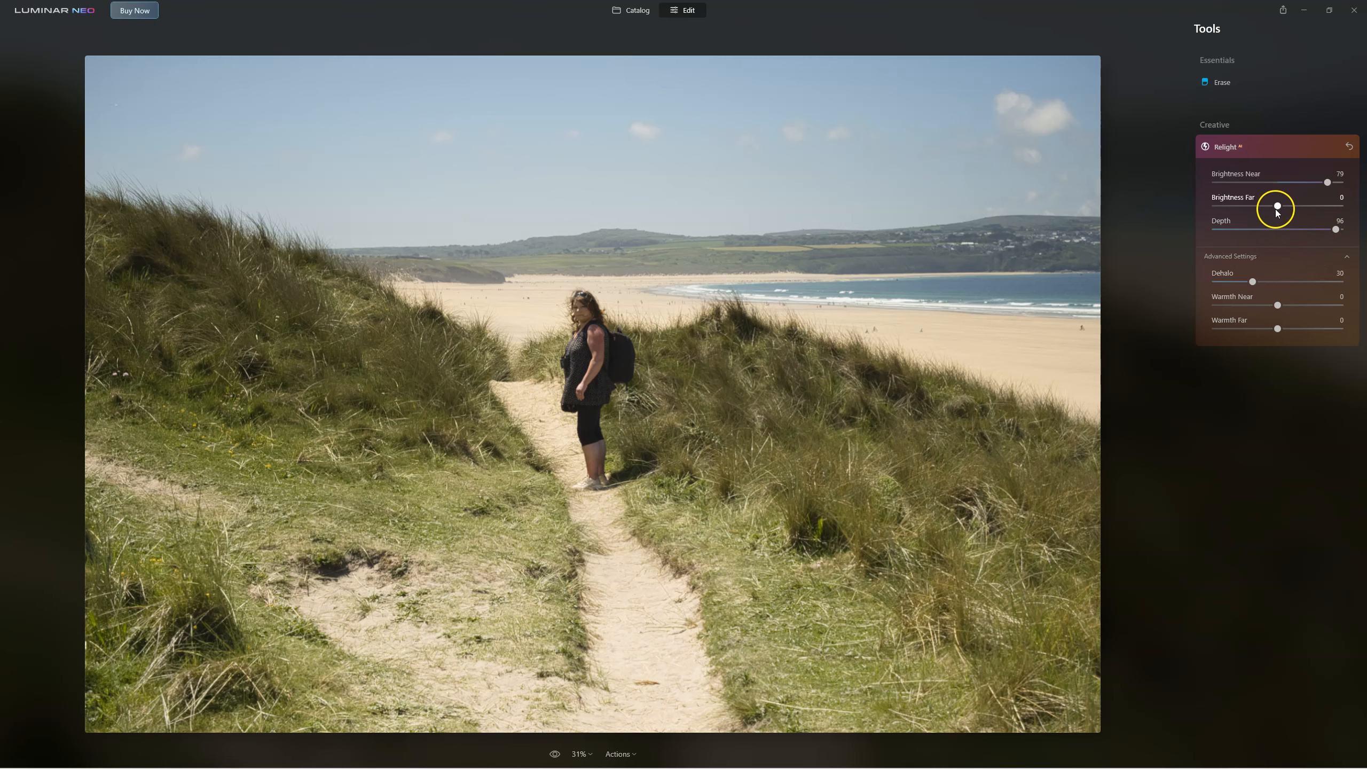
mouse_move(1282, 209)
left_mouse_down()
mouse_move(1261, 208)
mouse_move(1302, 208)
mouse_move(1274, 209)
left_mouse_up()
left_click_drag(553, 753, 552, 755)
left_click(552, 755)
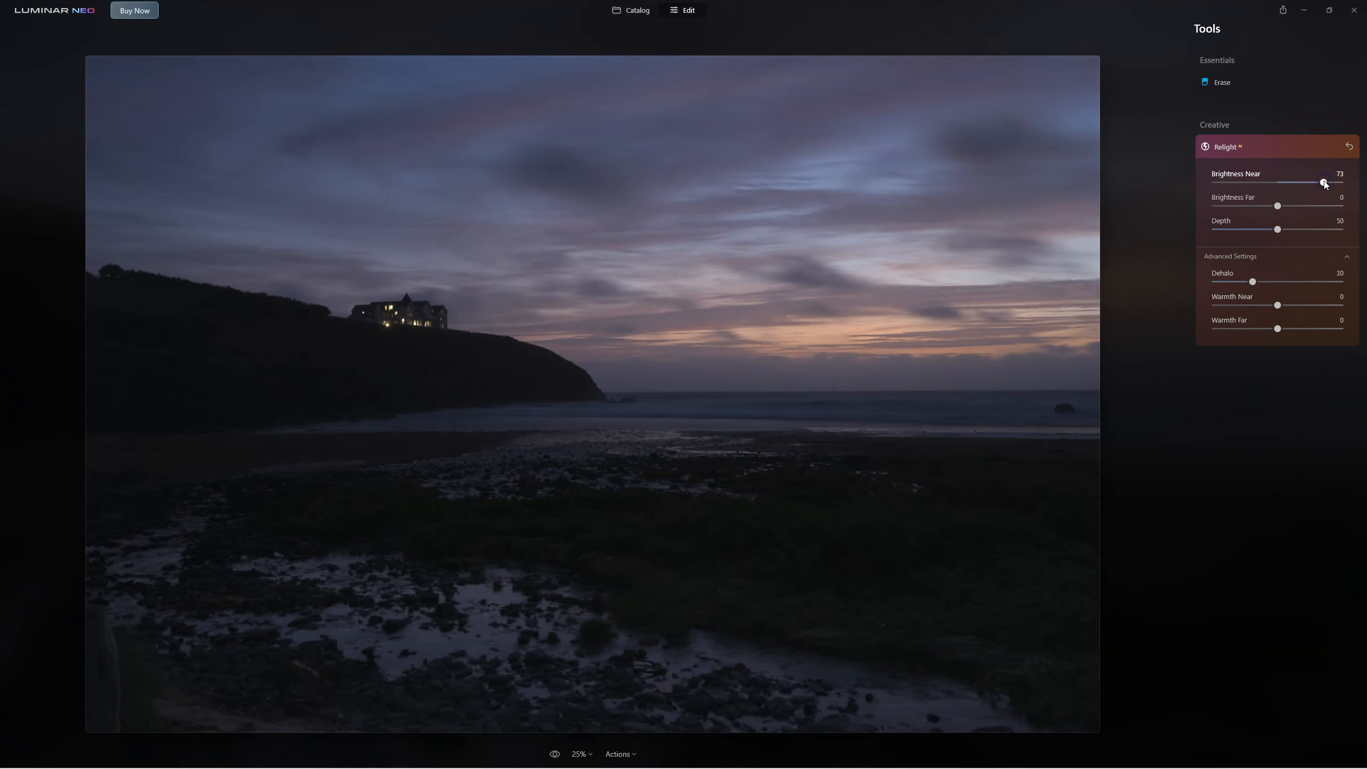
Step: Relight the dusk beach photo with Brightness Near 100, Brightness Far 24, Depth 100, Warmth Near -9 and Warmth Far 22
left_click_drag(1324, 183, 1340, 184)
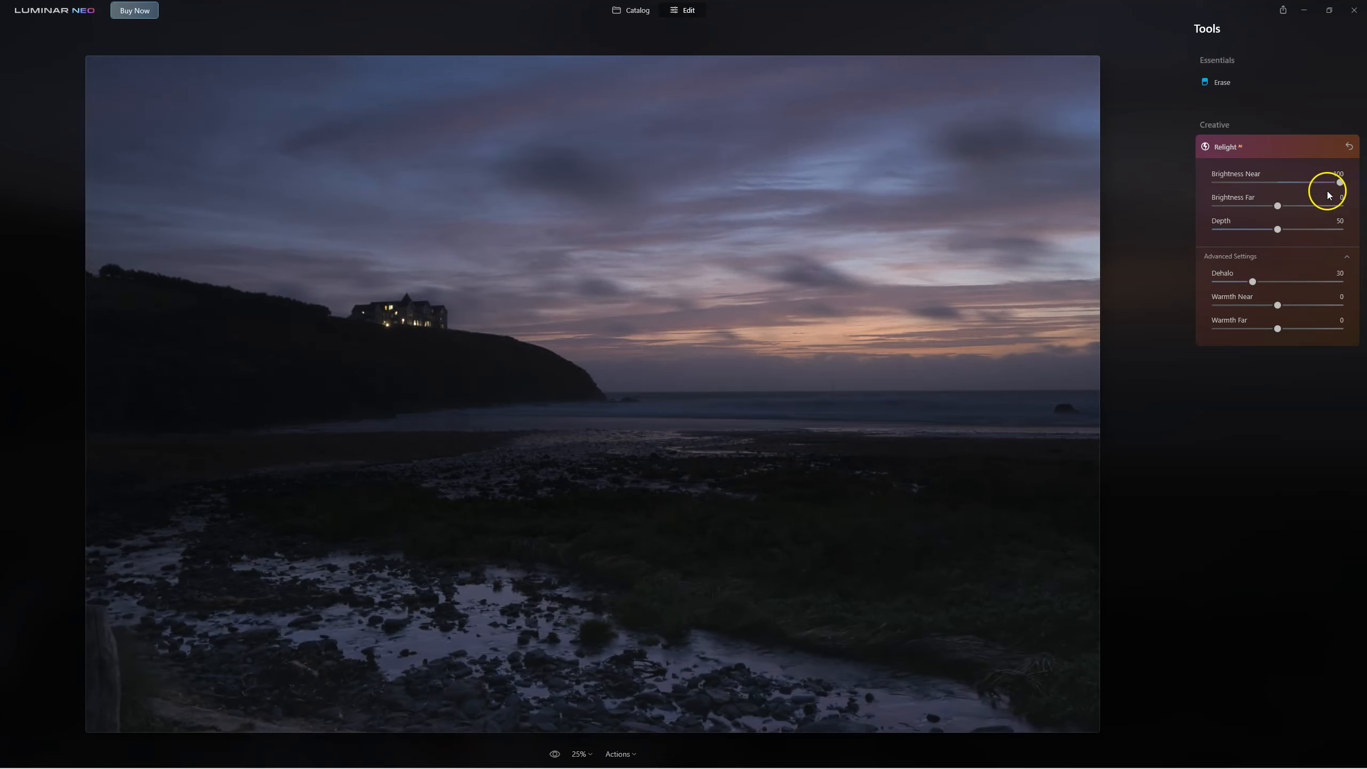
mouse_move(1296, 229)
left_mouse_down()
mouse_move(1309, 229)
mouse_move(1265, 228)
mouse_move(1311, 228)
mouse_move(1298, 207)
mouse_move(1262, 207)
mouse_move(1295, 209)
left_mouse_up()
left_click(1277, 206)
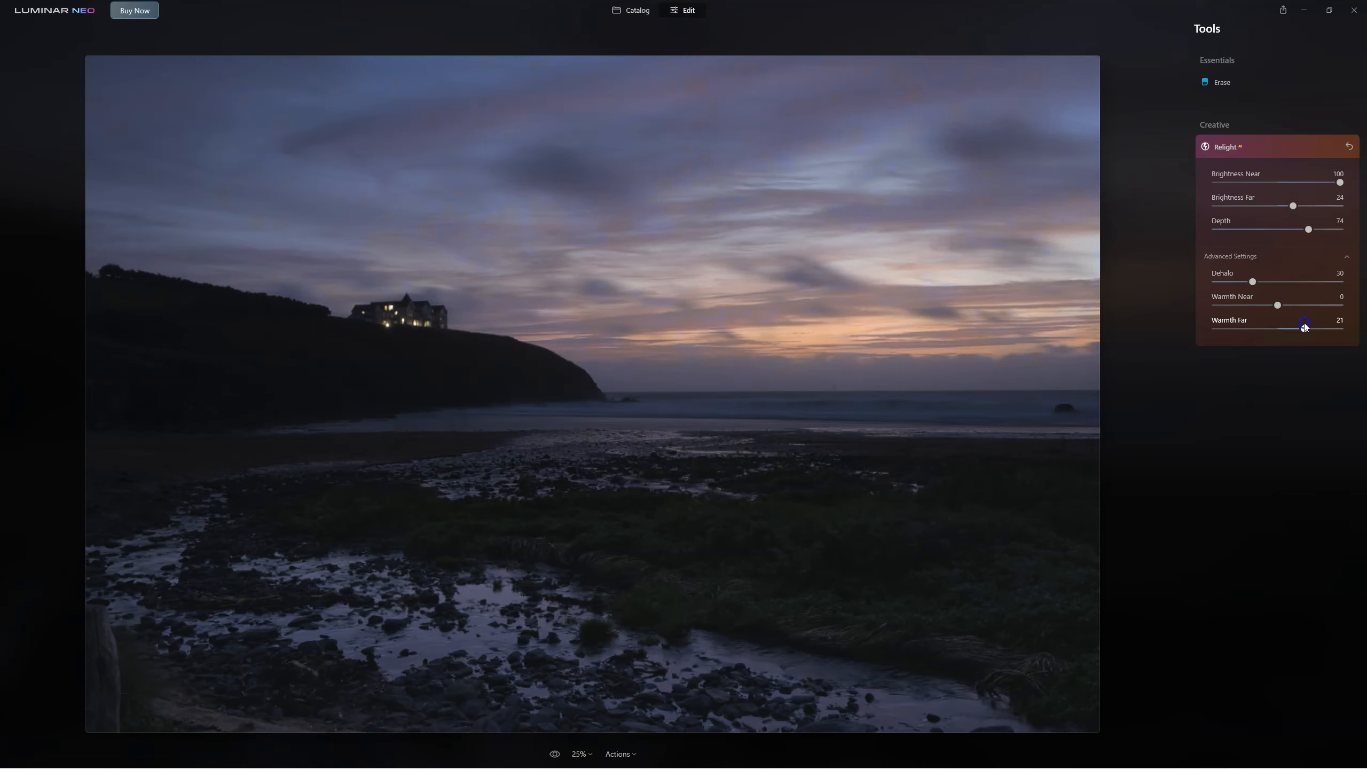
left_click_drag(1277, 305, 1270, 306)
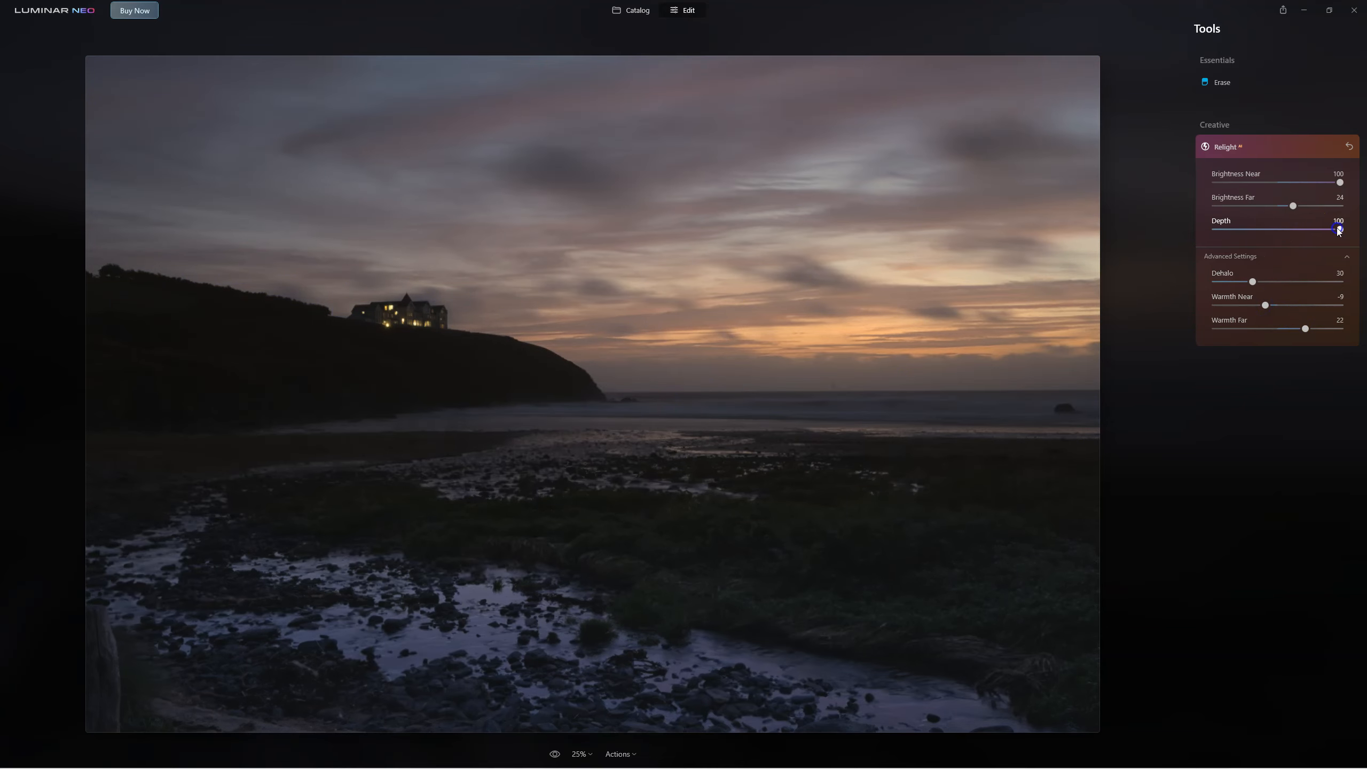
left_click_drag(1339, 231, 1349, 233)
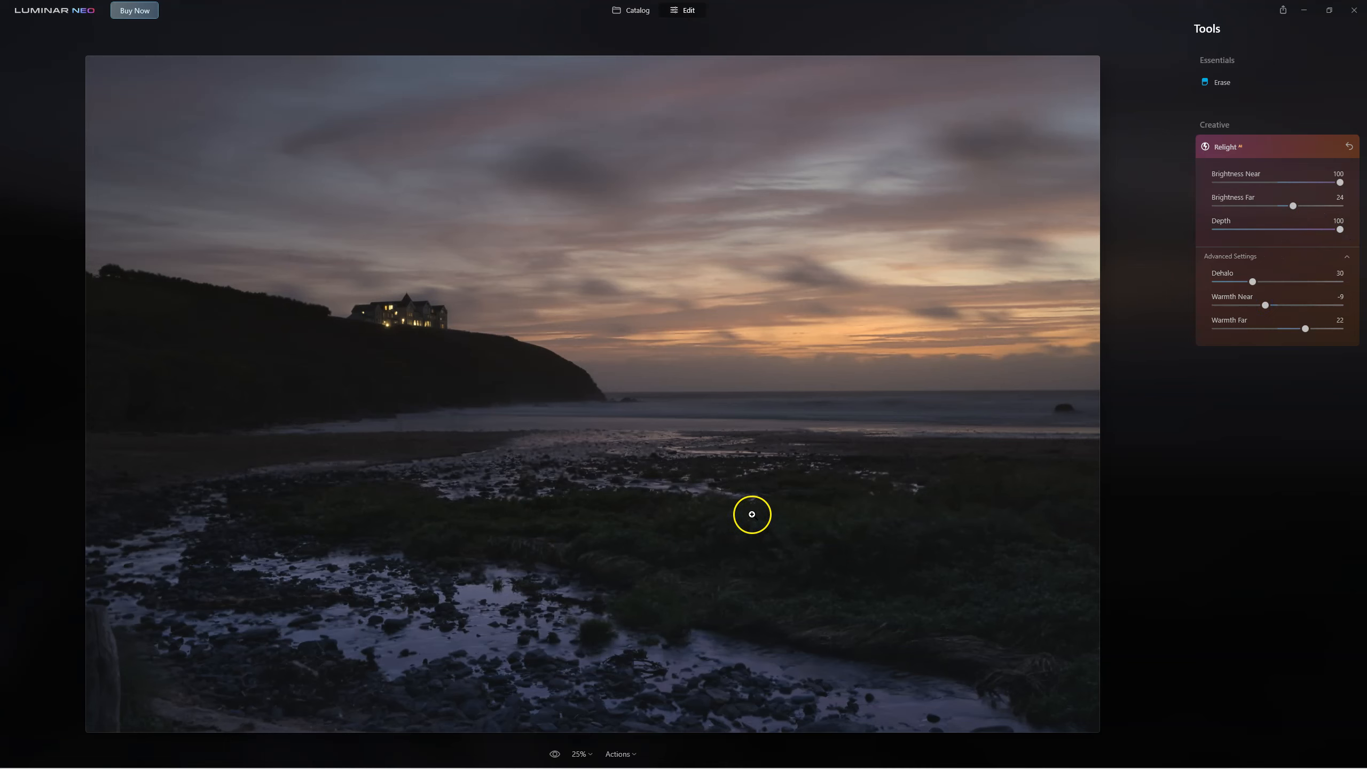
Step: Apply a second Relight pass to the dusk beach photo with Brightness Near 40, Brightness Far 23 and Depth 100
left_click(1224, 148)
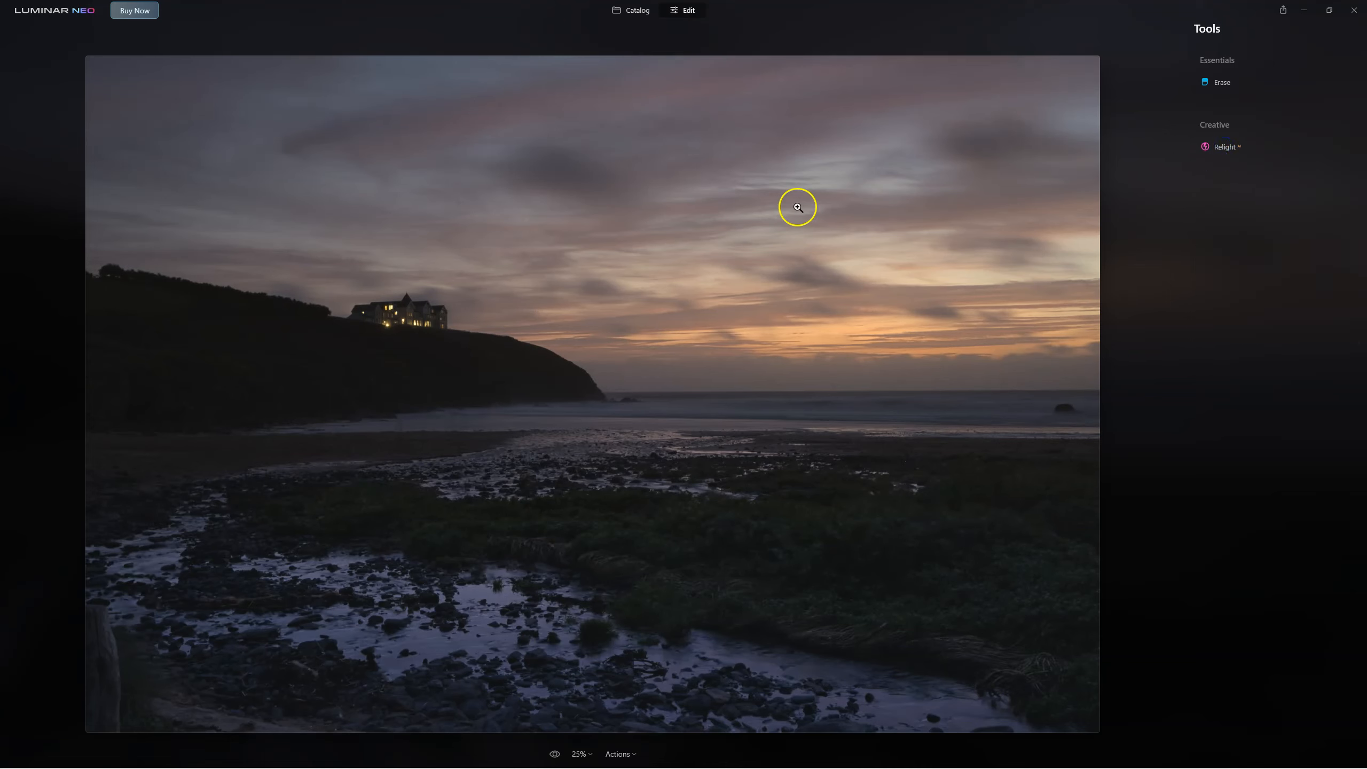
left_click(1224, 151)
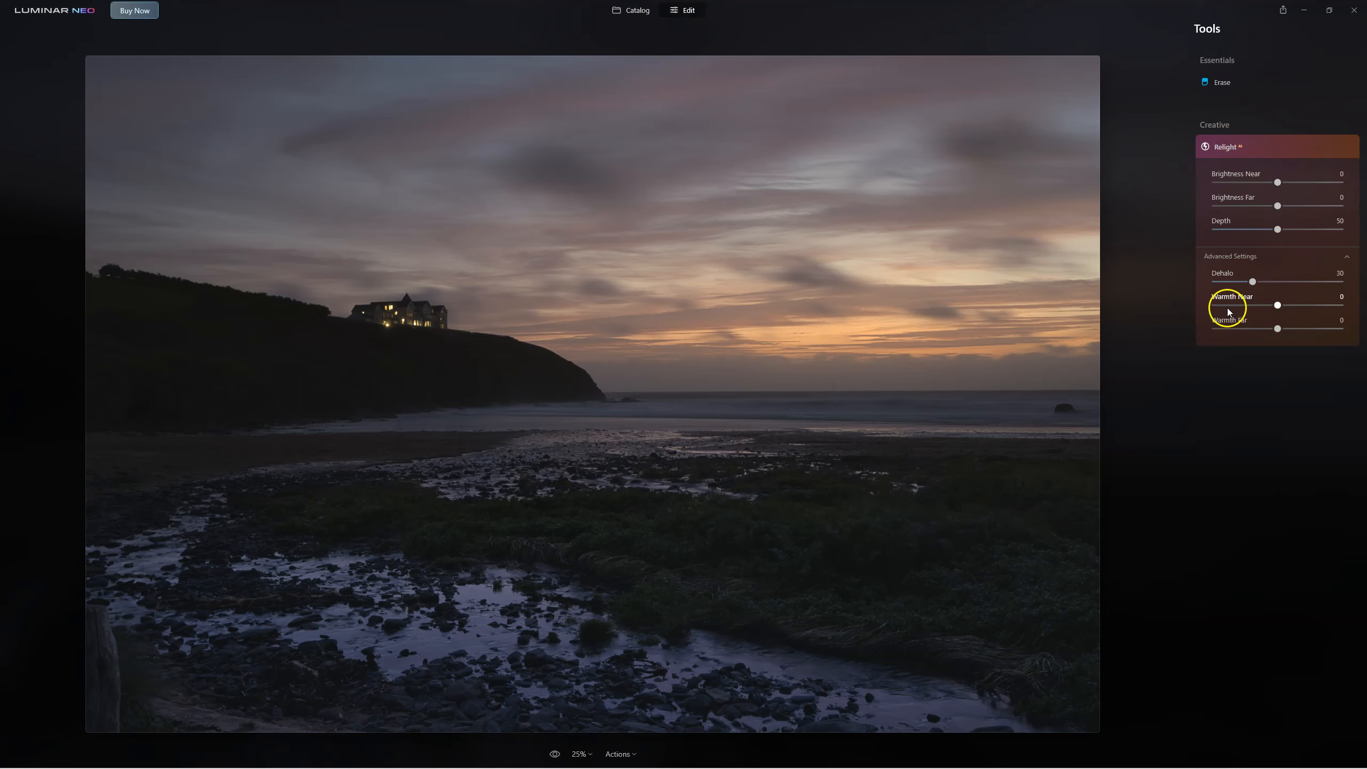
left_click_drag(1279, 182, 1308, 182)
left_click_drag(1277, 229, 1311, 229)
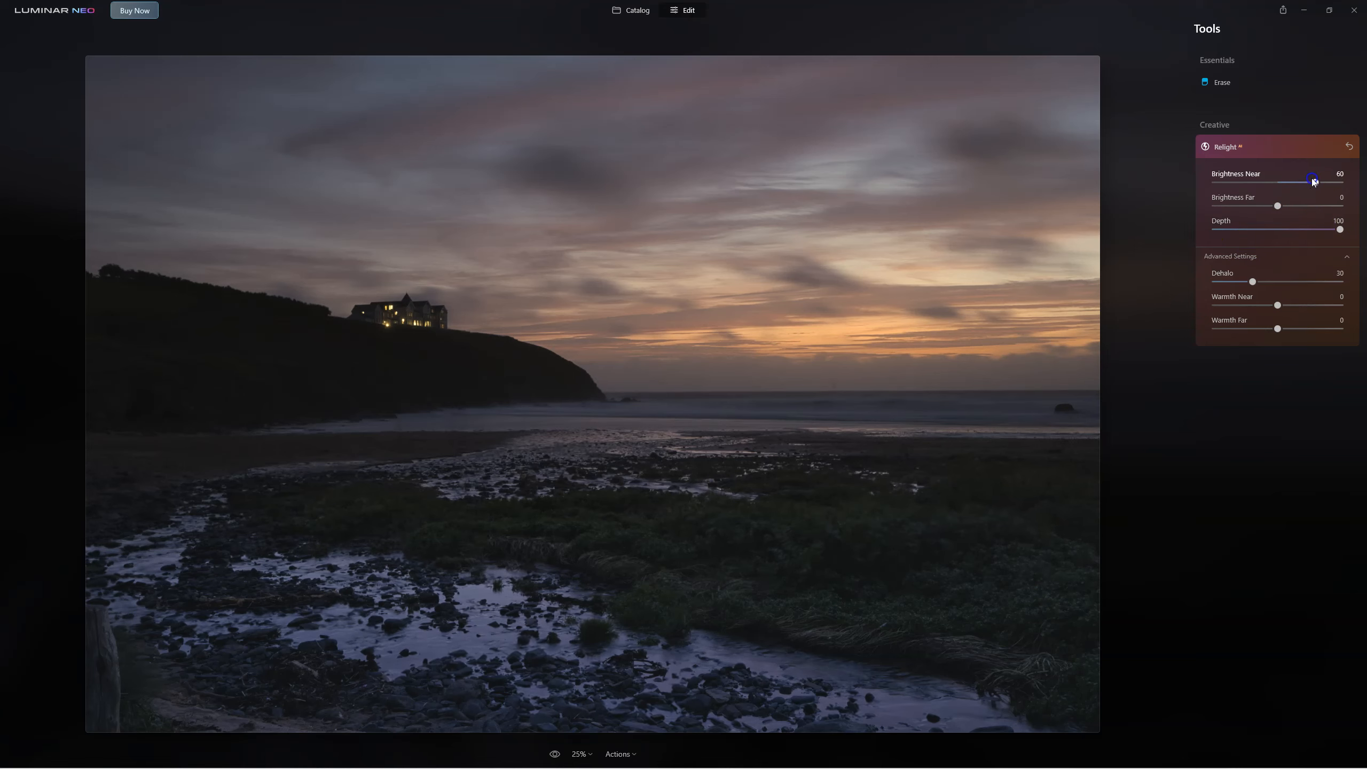
left_click_drag(1313, 182, 1317, 182)
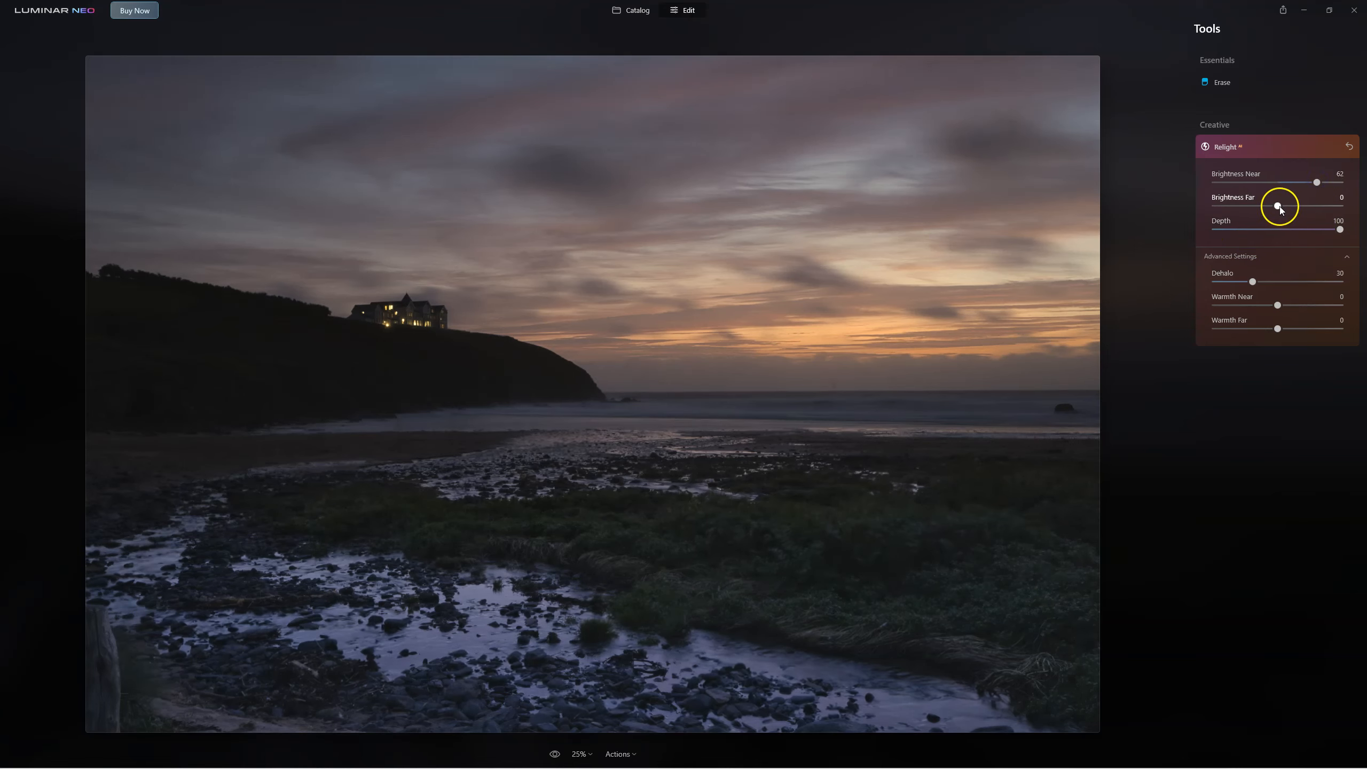
left_click_drag(1279, 208, 1294, 207)
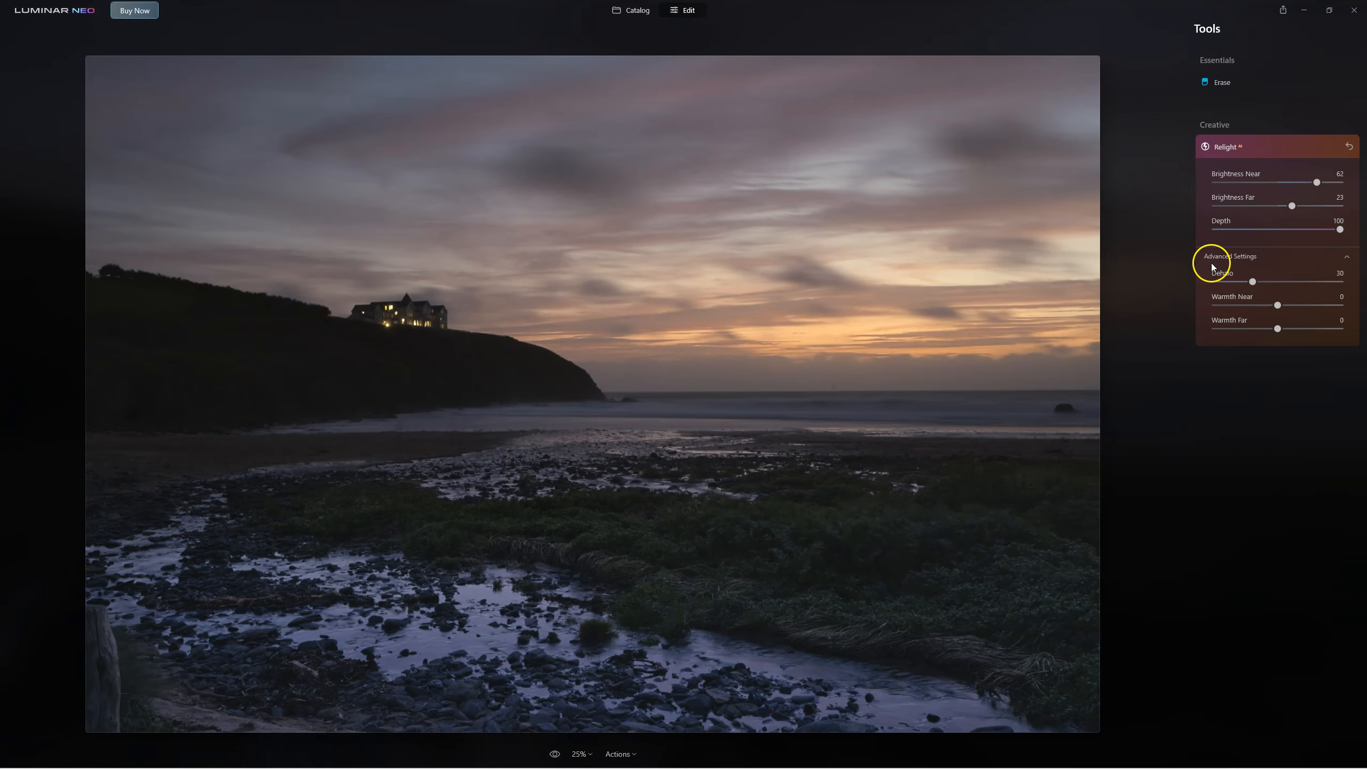
mouse_move(1317, 183)
left_mouse_down()
mouse_move(1291, 183)
mouse_move(1316, 185)
left_mouse_up()
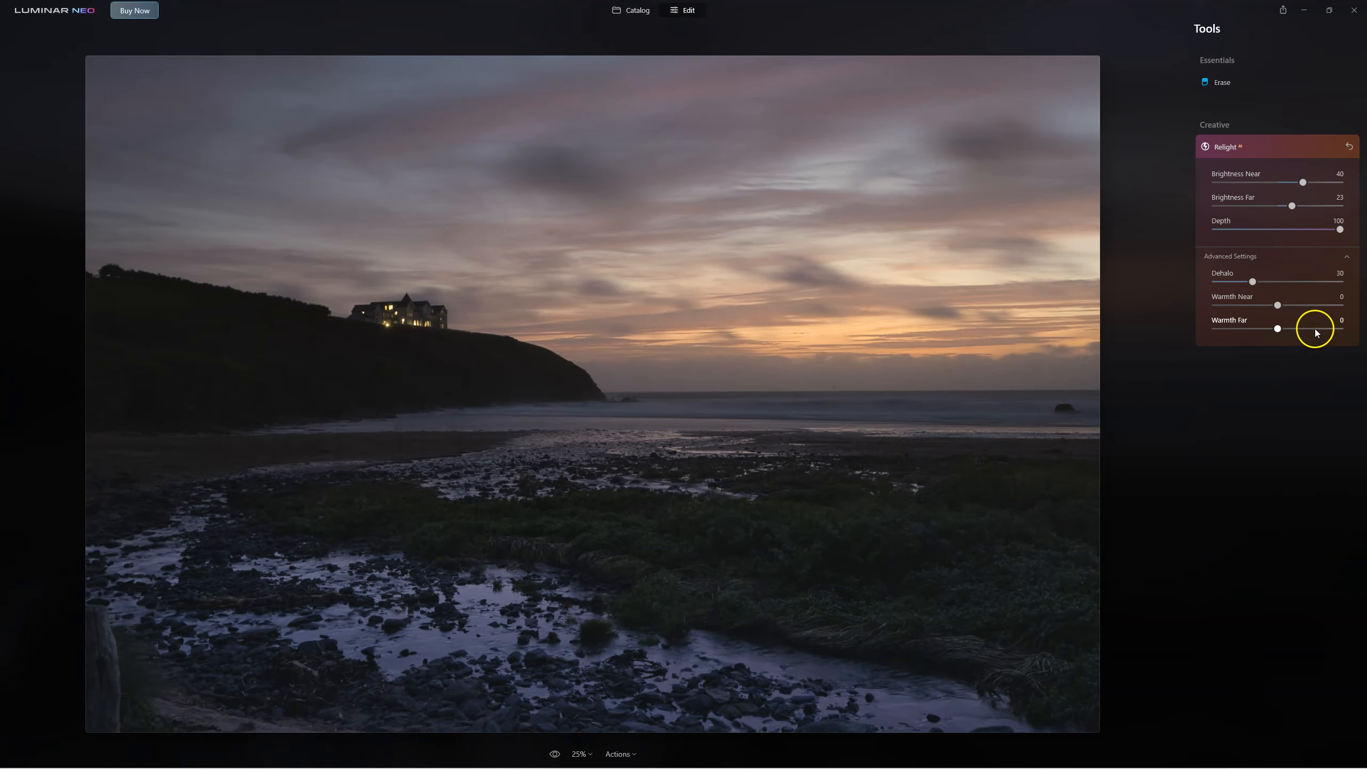
Step: Set Warmth Far to 50 in the beach photo's second pass and raise Warmth Near to warm the foreground
left_click(1279, 329)
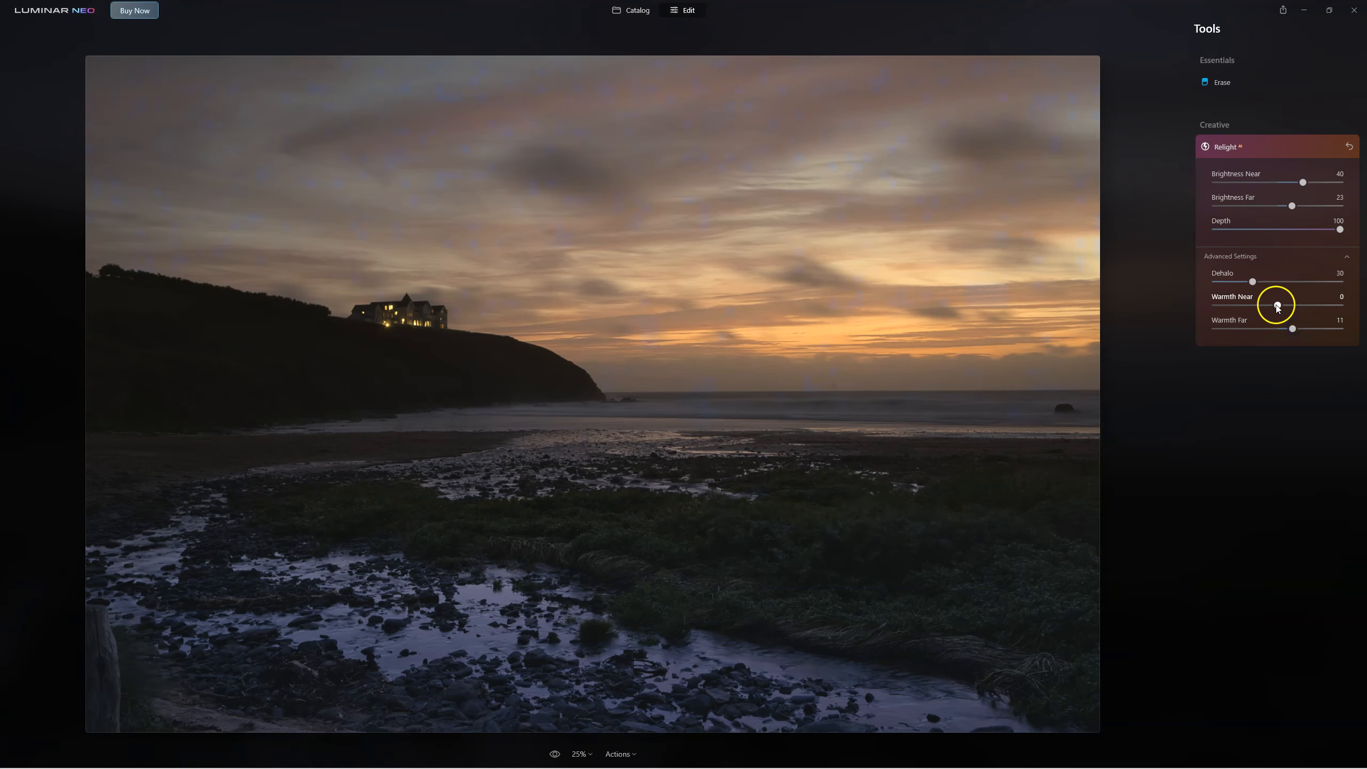
left_click_drag(1291, 328, 1359, 329)
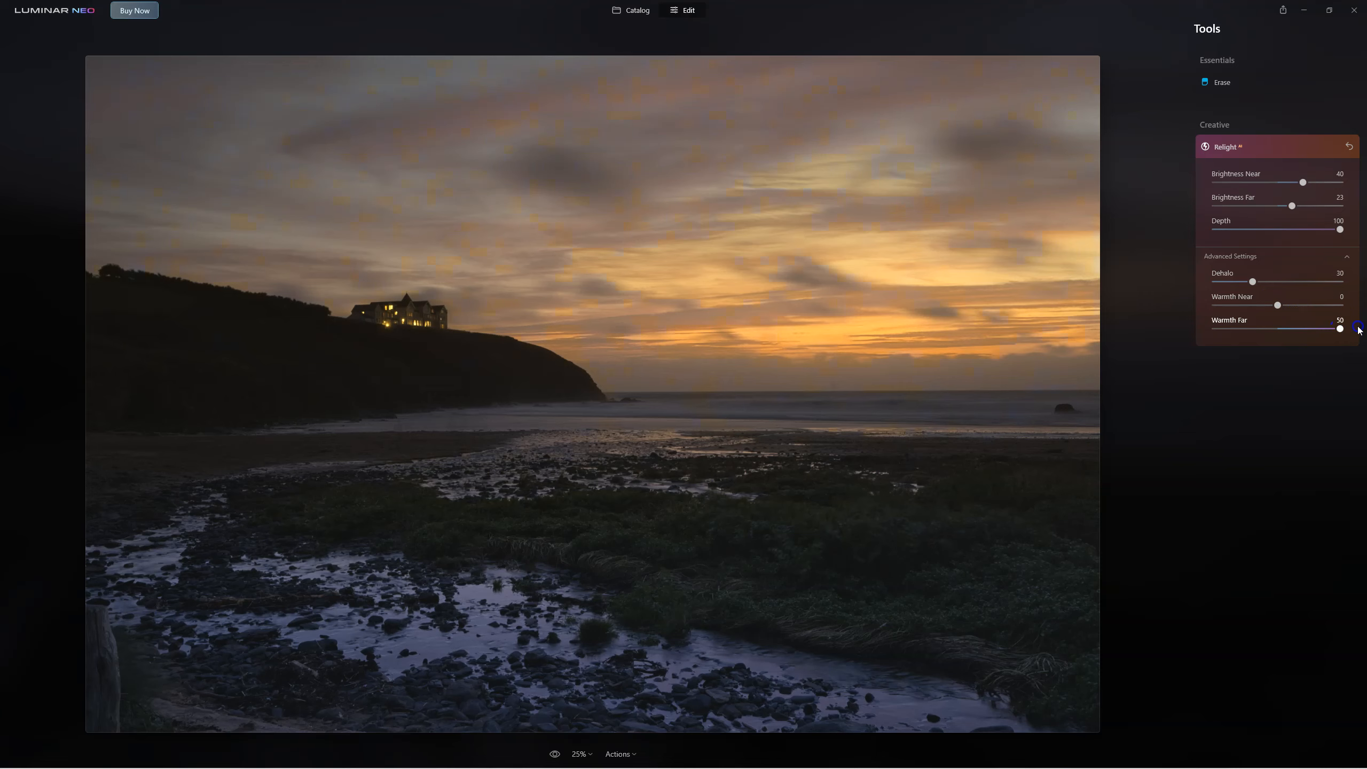
left_click(1278, 305)
left_click_drag(1233, 305, 1303, 304)
Step: Open the Erase tool and run the automatic dust spot removal
left_click(1220, 85)
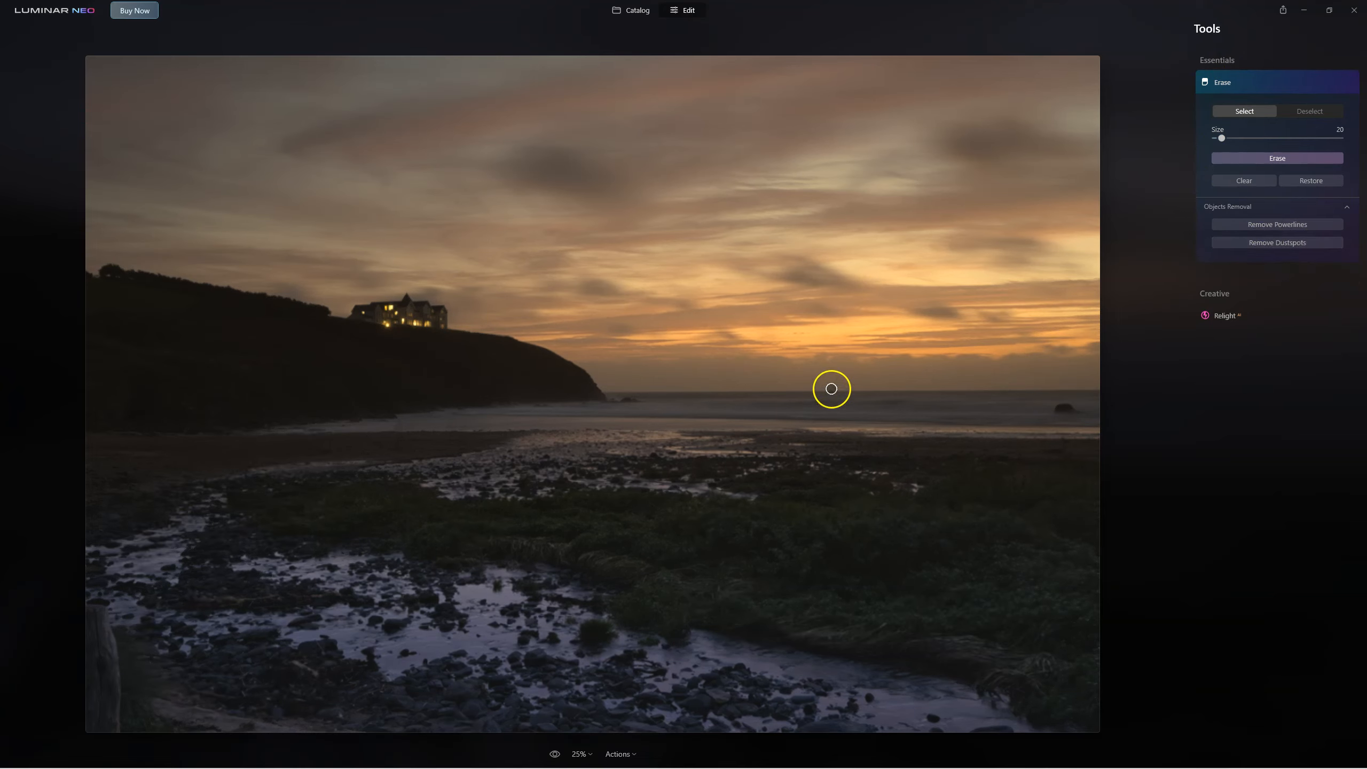
left_click(1260, 244)
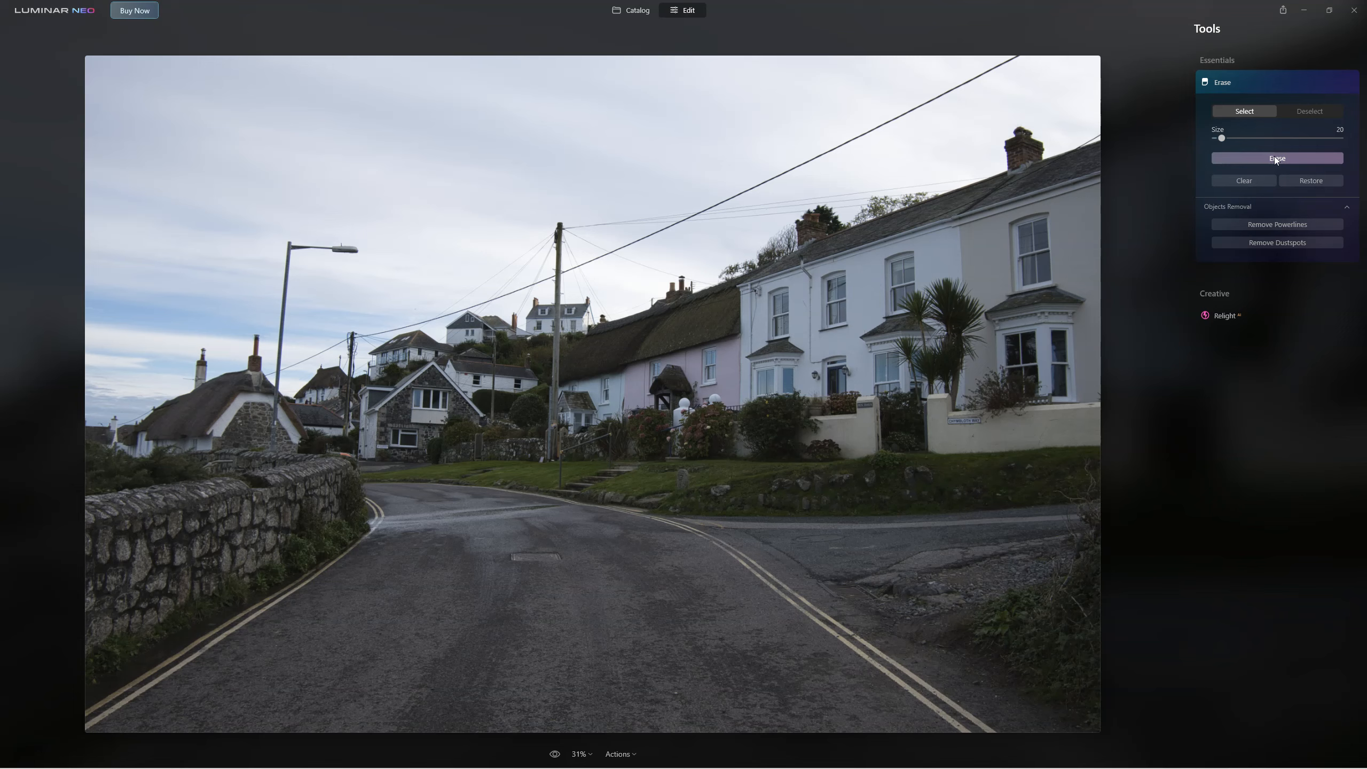
left_click(1278, 179)
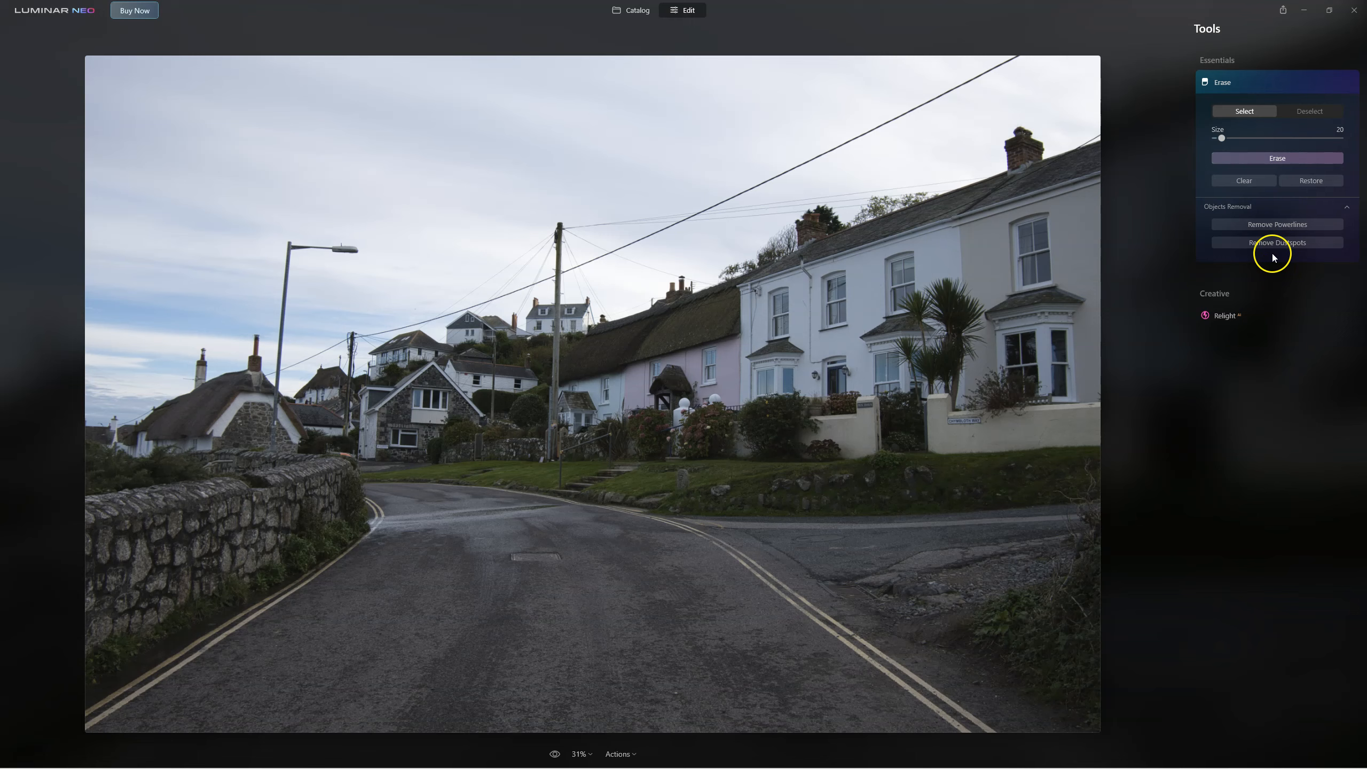
Step: Remove the power lines from the village street photo automatically and compare the photo before and after
left_click(1265, 231)
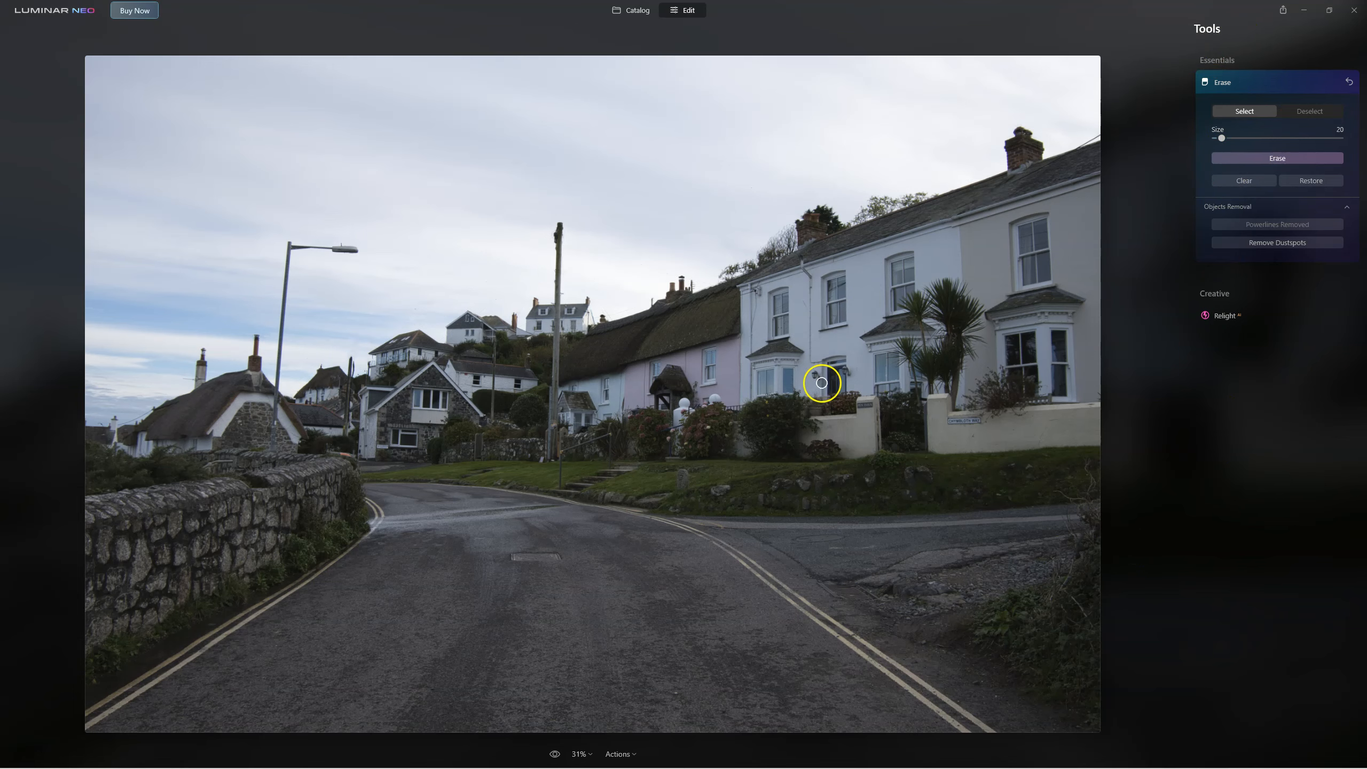
left_click(553, 755)
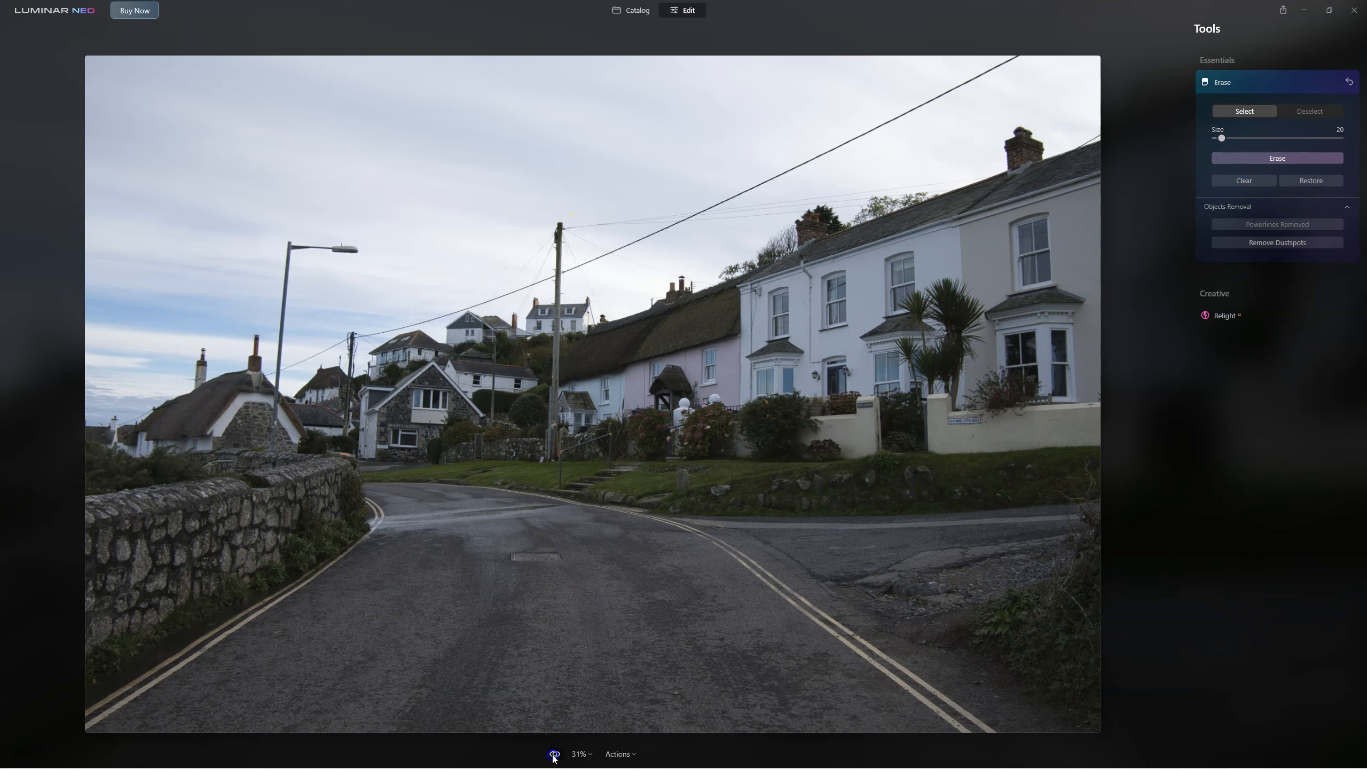
left_click(554, 755)
left_click(553, 755)
left_click(553, 754)
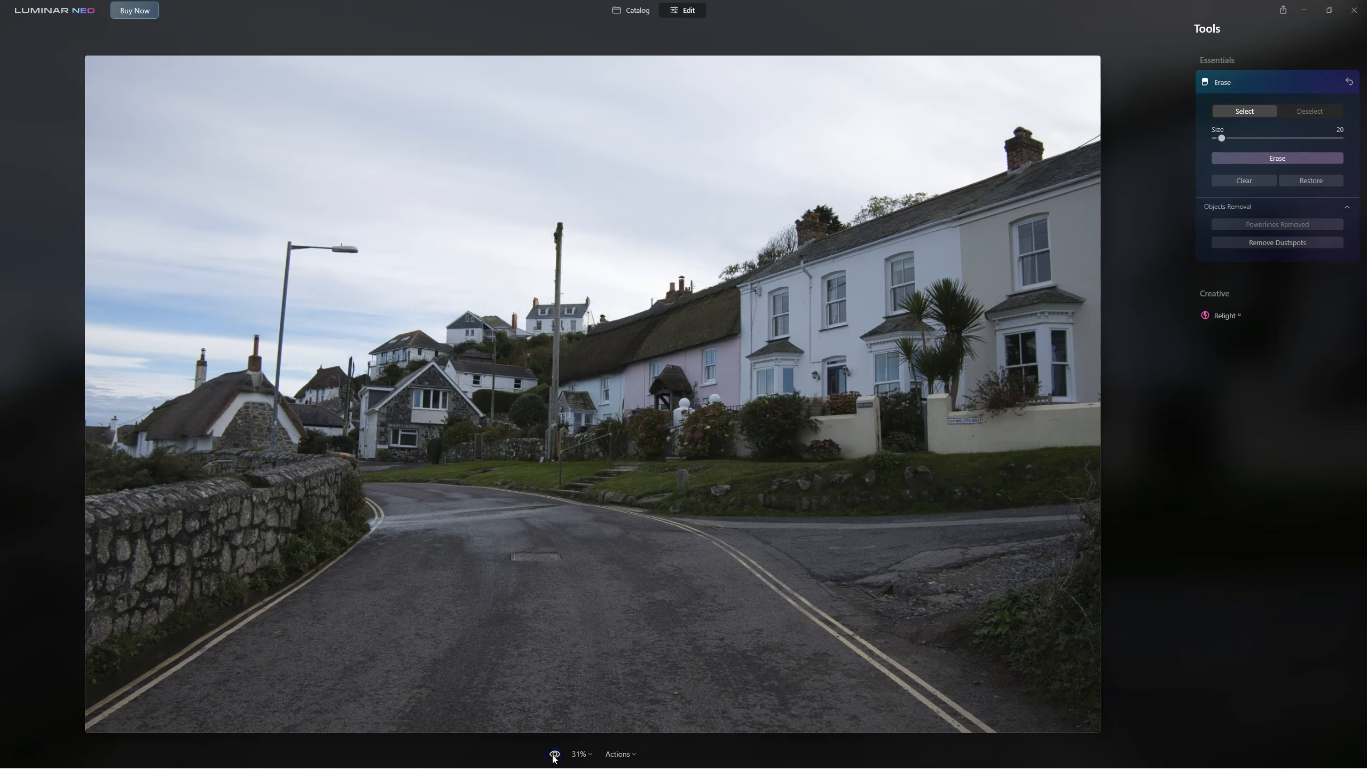
left_click(554, 755)
left_click(554, 755)
Step: Erase the leftover wire fragment beside the chimney at the street photo's right edge and compare before and after
left_click(1254, 157)
left_click_drag(1094, 135, 1100, 135)
left_click(1256, 157)
left_click(553, 754)
left_click(554, 754)
left_click(552, 755)
Step: Relight the street photo with Brightness Near 100, Brightness Far -72 and Depth 100, and lower Warmth Far to cool the background
left_click(1225, 316)
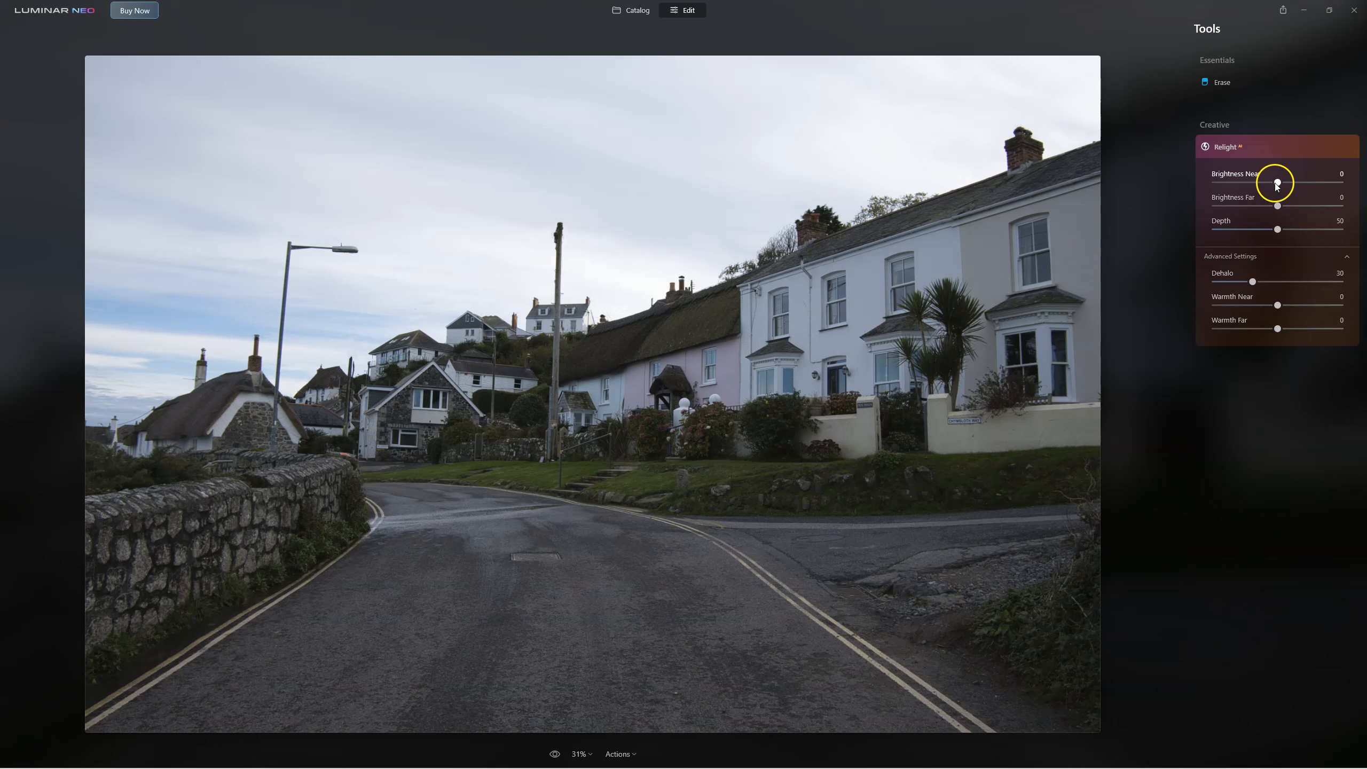
left_click_drag(1278, 182, 1303, 183)
left_click_drag(1286, 184, 1328, 183)
left_click_drag(1278, 229, 1343, 230)
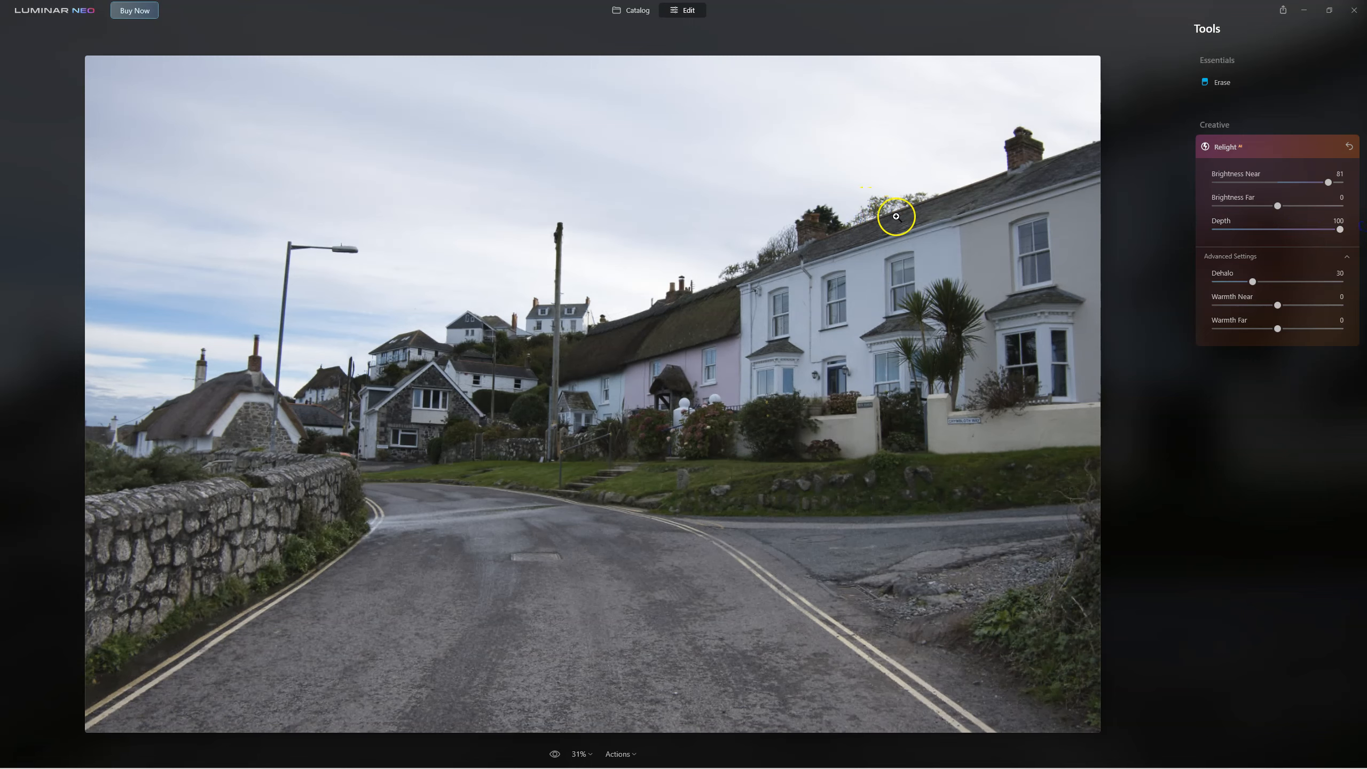
left_click_drag(1277, 206, 1232, 211)
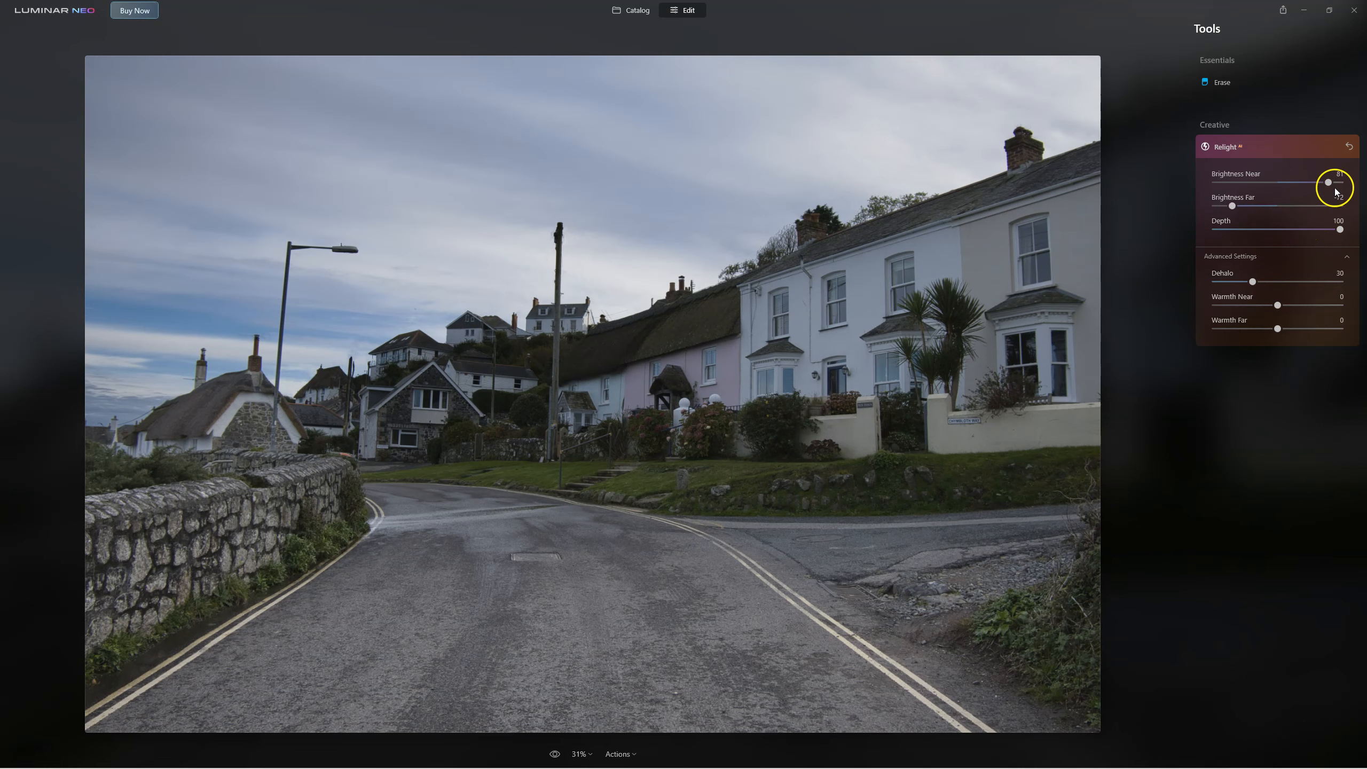
left_click_drag(1328, 183, 1362, 185)
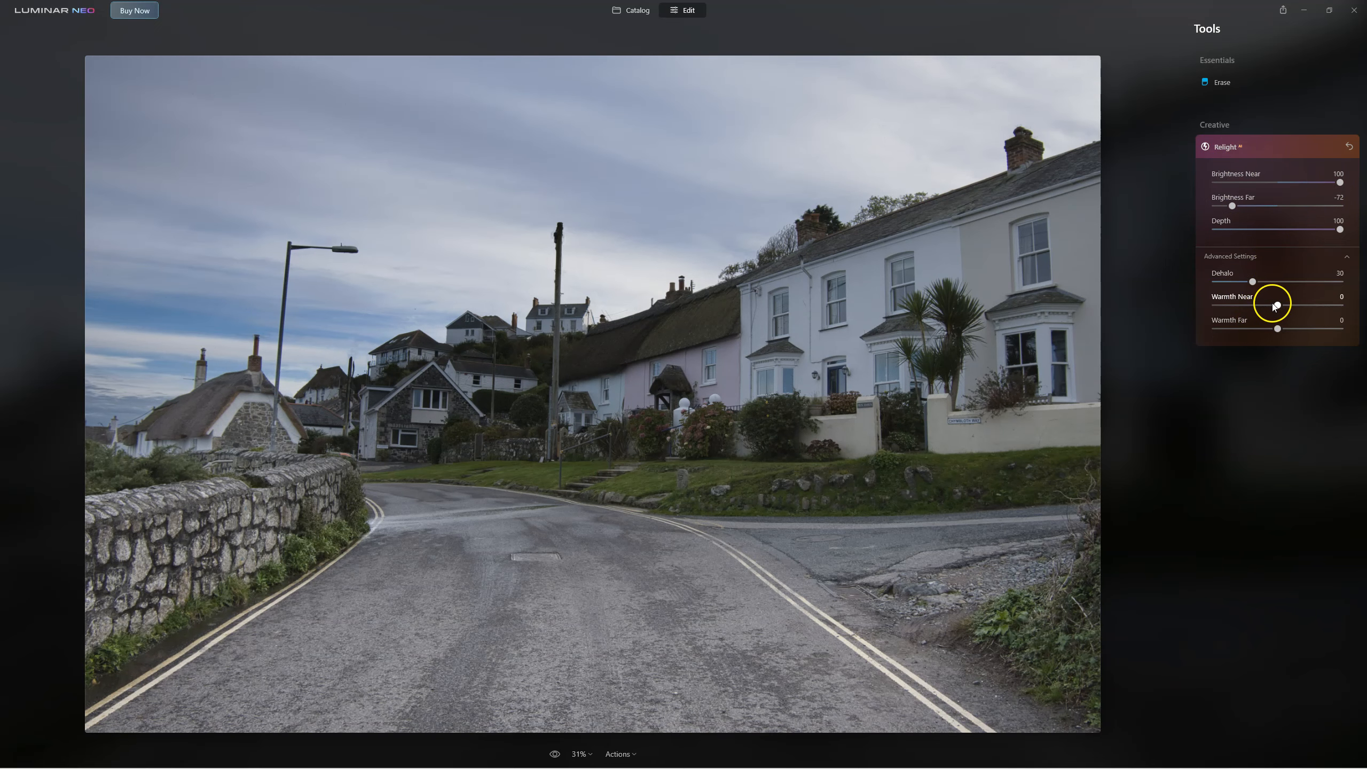
left_click_drag(1276, 328, 1248, 330)
left_click(1226, 150)
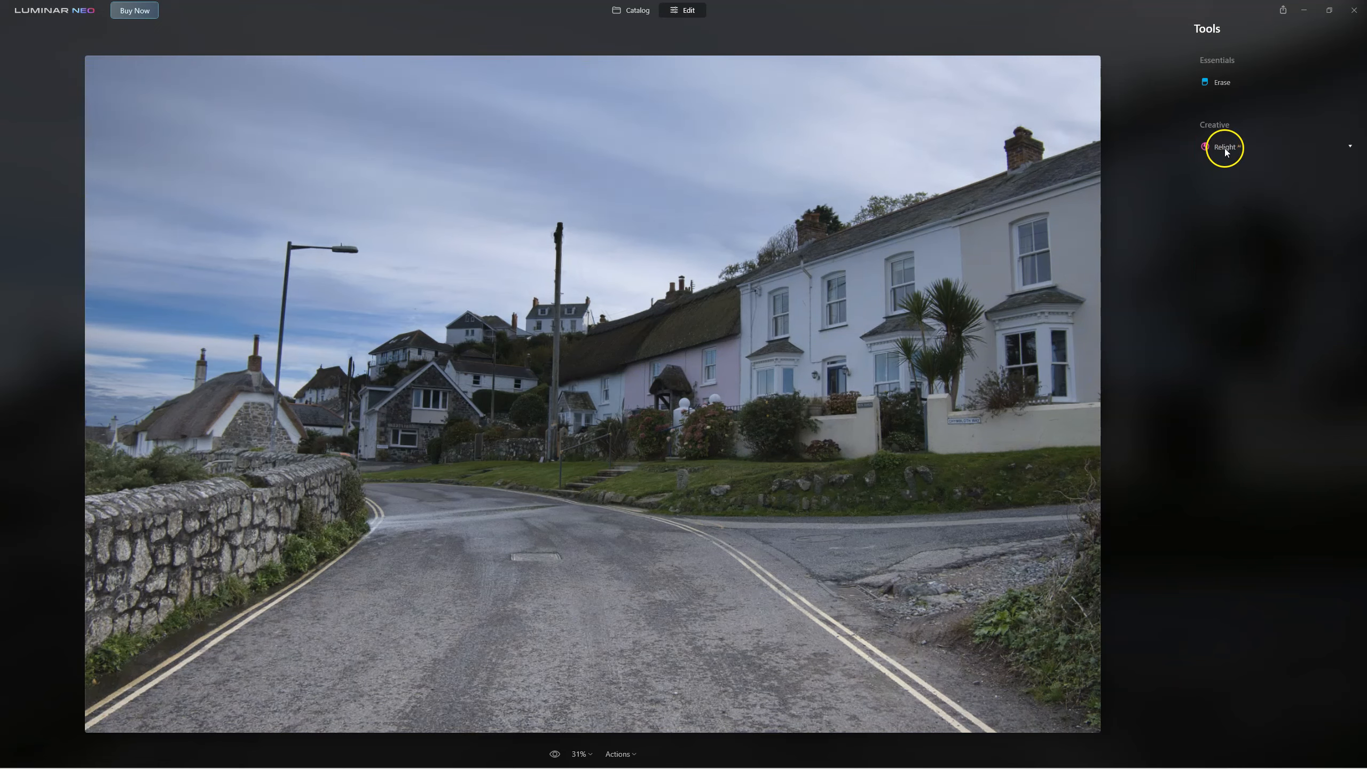
Step: Apply a second Relight pass to the street photo with Depth 100, Brightness Far 8 and Brightness Near reduced below 74
left_click(1226, 151)
left_click_drag(1277, 181, 1364, 182)
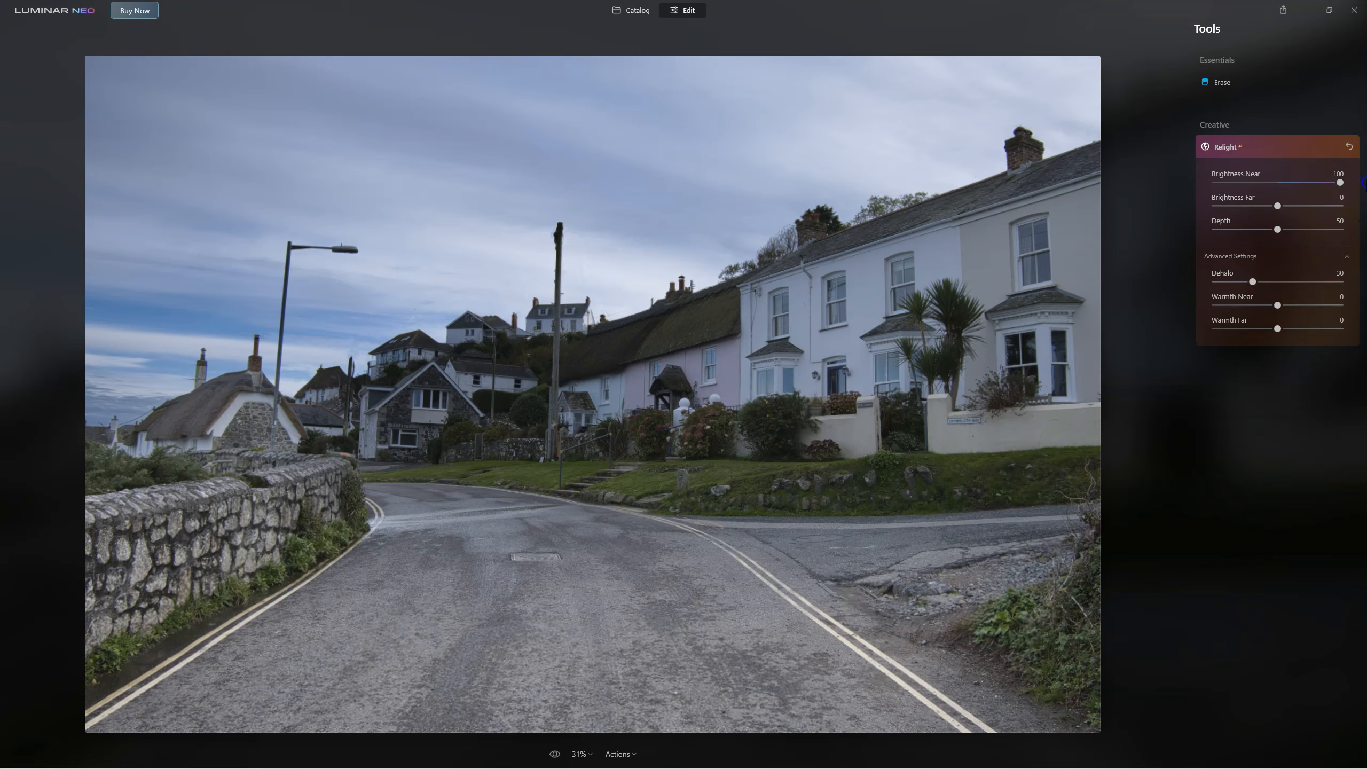
left_click_drag(1280, 229, 1354, 233)
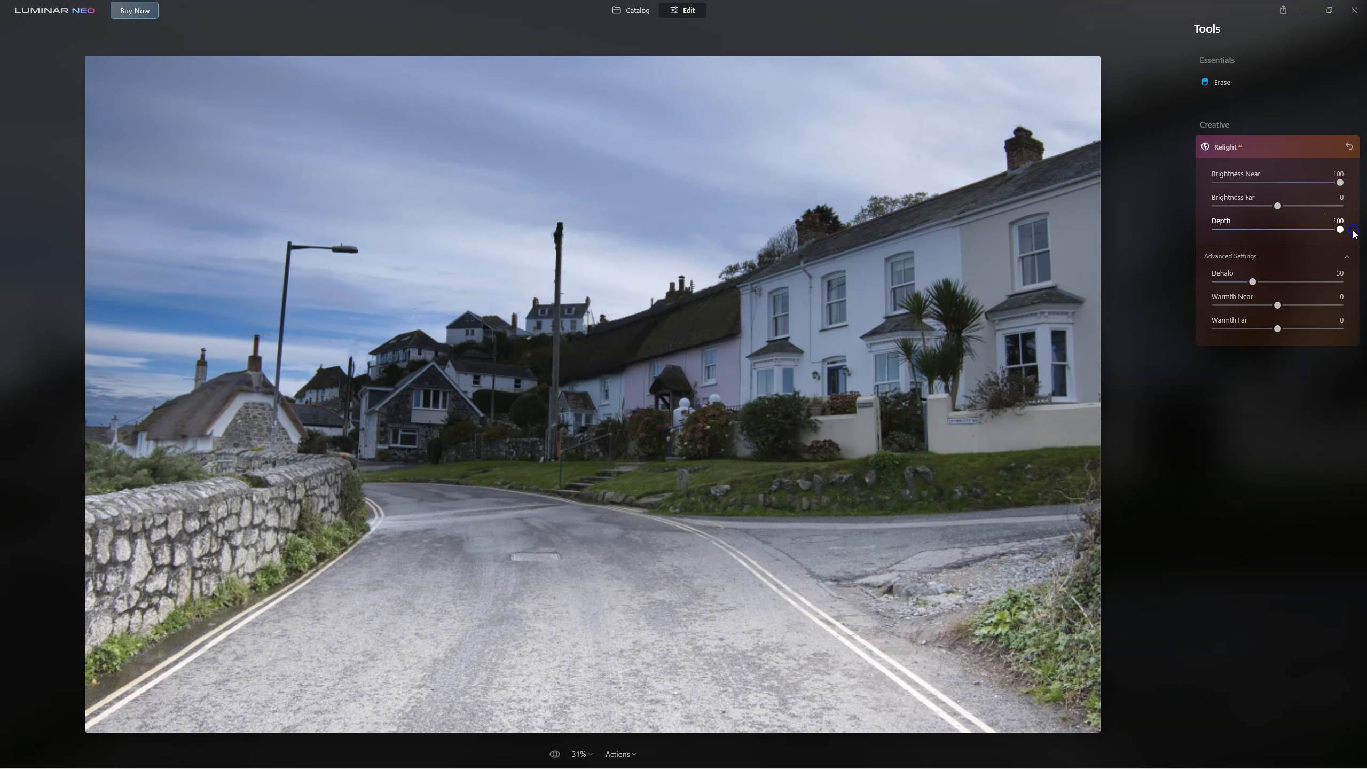
left_click_drag(1339, 182, 1285, 207)
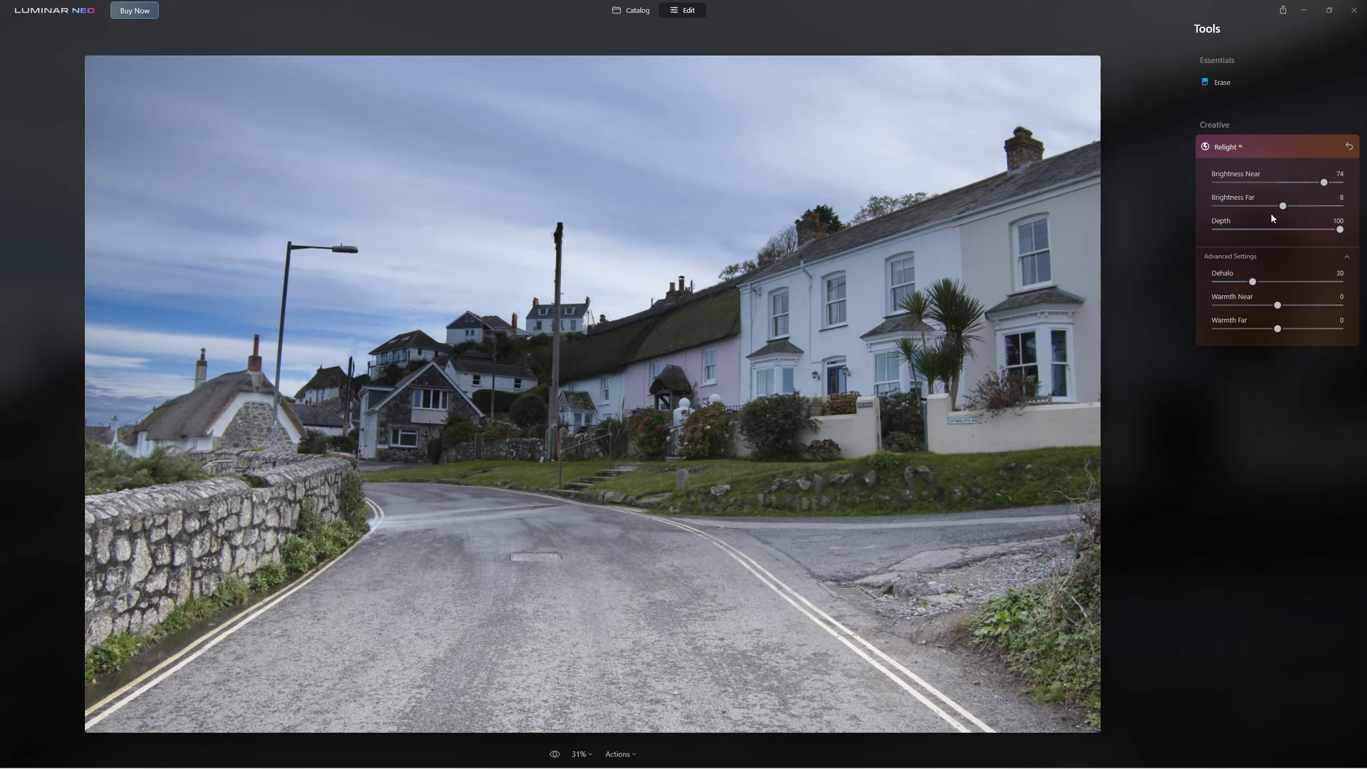
left_click_drag(1323, 182, 1303, 184)
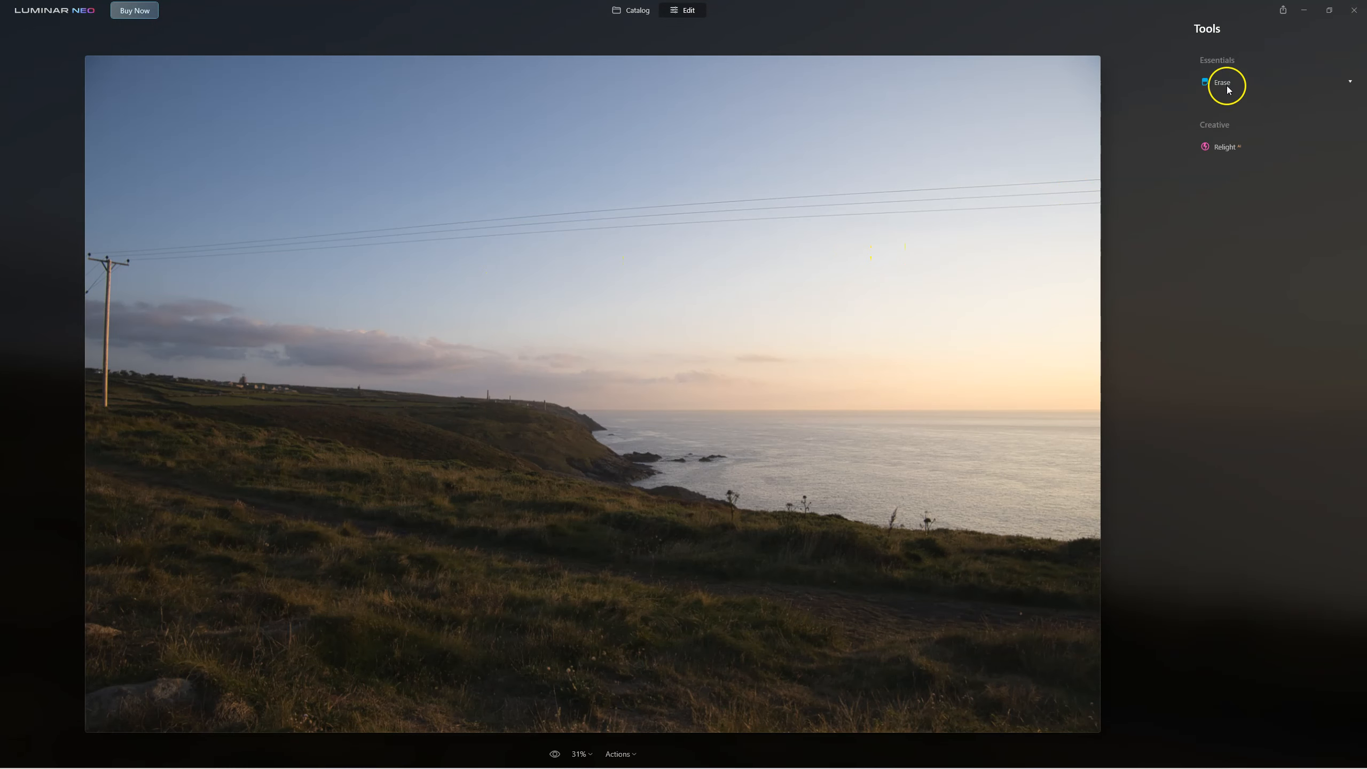
Step: Remove the power lines from the coastal headland photo automatically with the Erase tool
left_click(1222, 82)
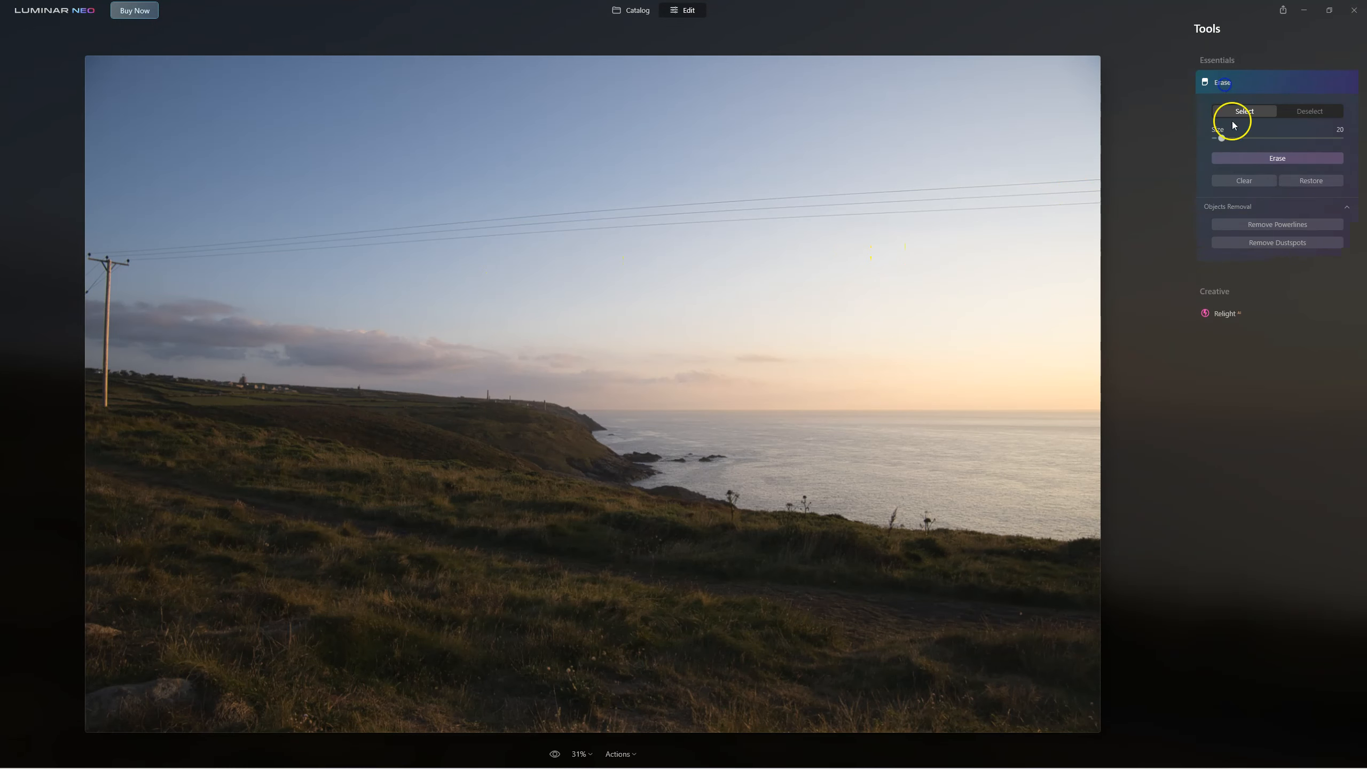
left_click(1264, 228)
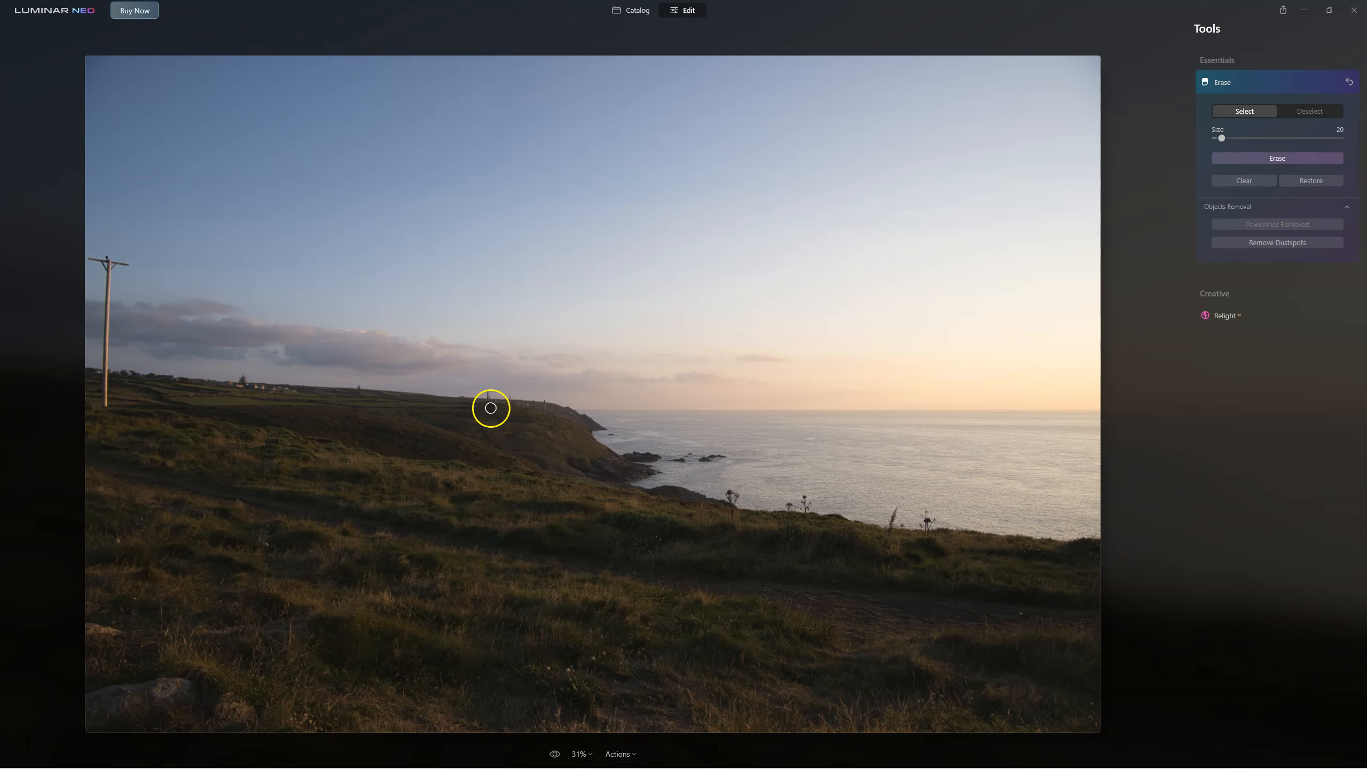
Step: Relight the headland photo with Brightness Near 82, Brightness Far -12, Depth 97, Warmth Near 8 and Warmth Far 26, and compare before and after
left_click(1226, 315)
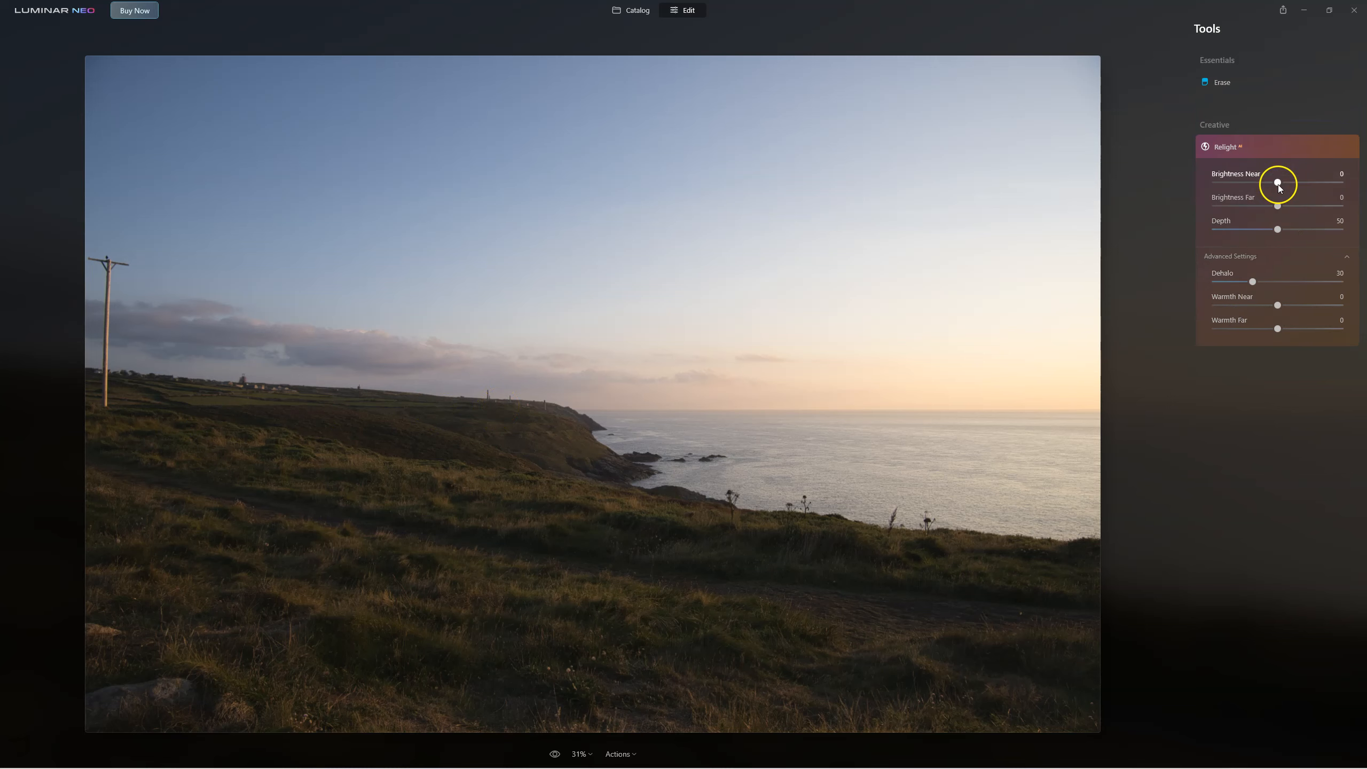
left_click_drag(1277, 182, 1324, 183)
left_click_drag(1277, 240, 1336, 231)
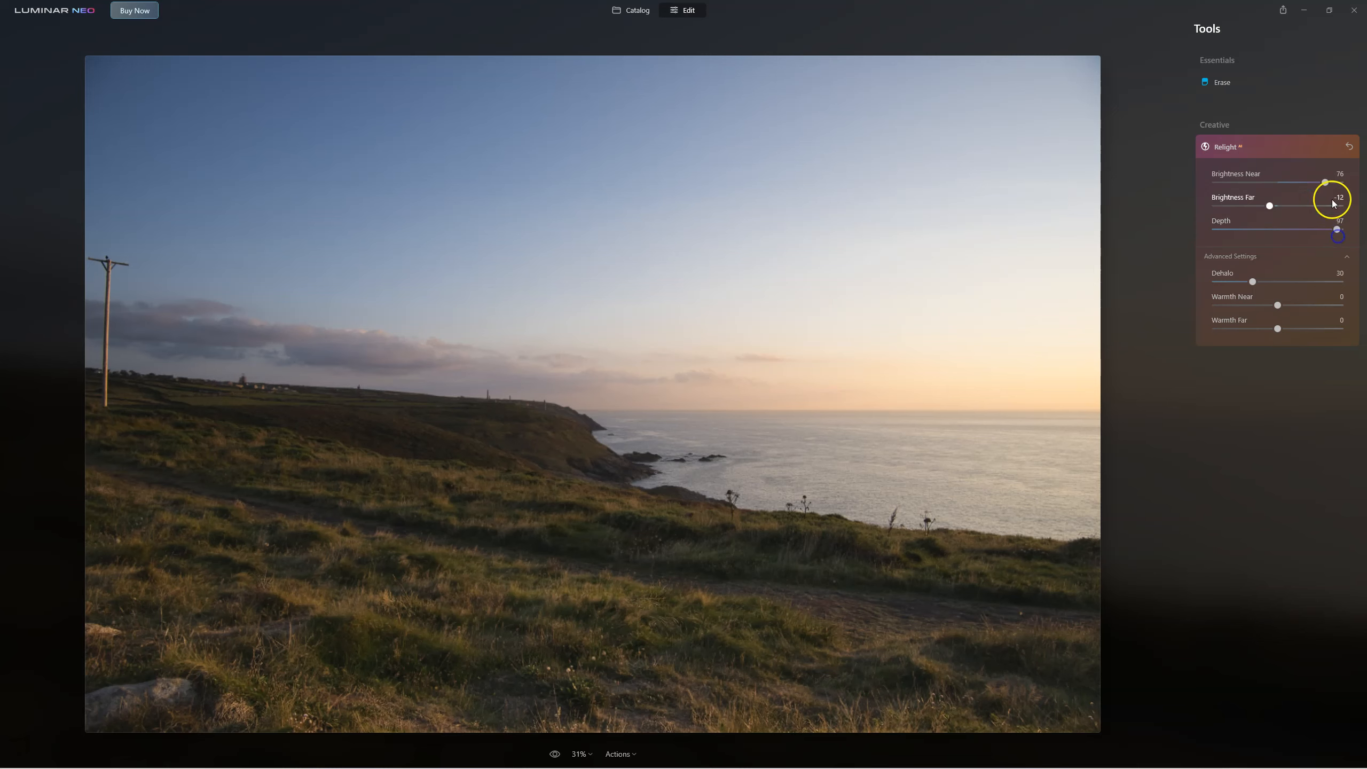
mouse_move(1324, 182)
left_mouse_down()
mouse_move(1342, 184)
mouse_move(1329, 184)
left_mouse_up()
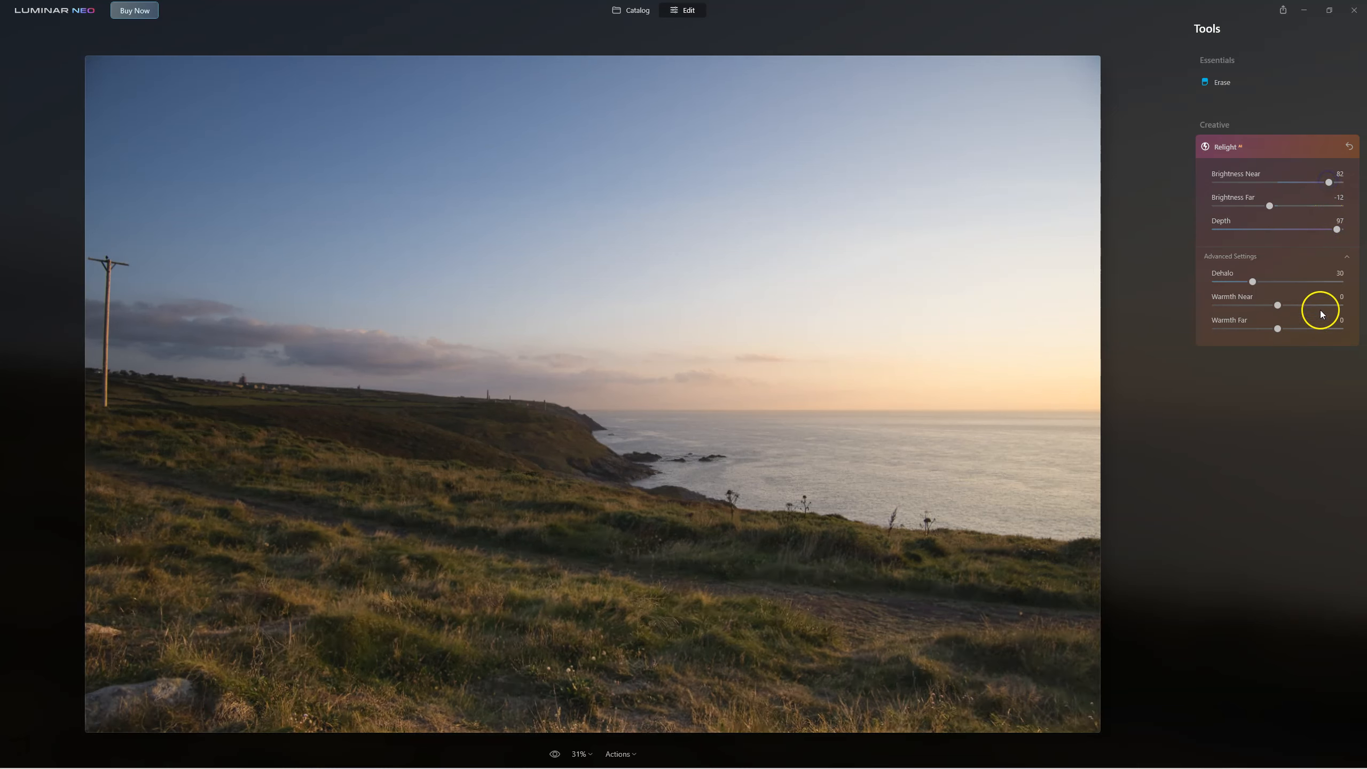
left_click_drag(1278, 328, 1308, 335)
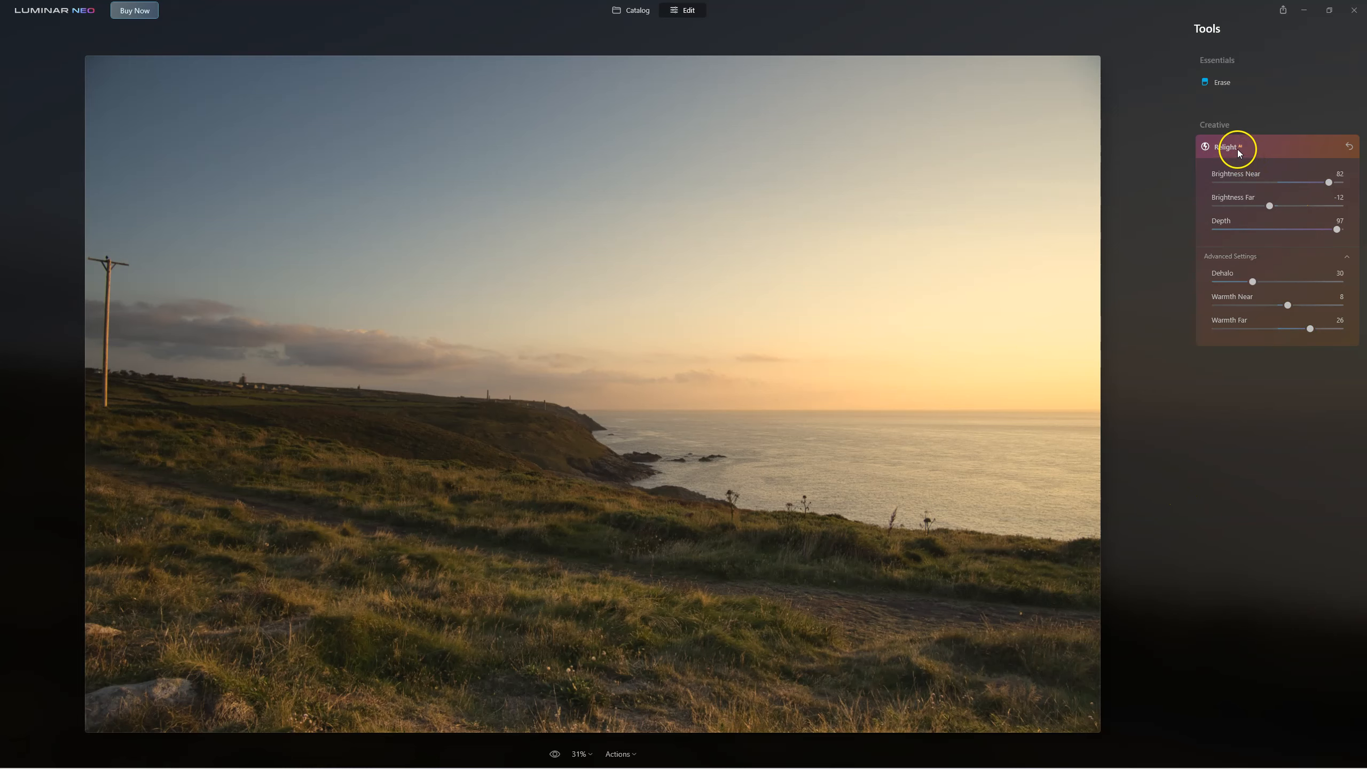
left_click(555, 754)
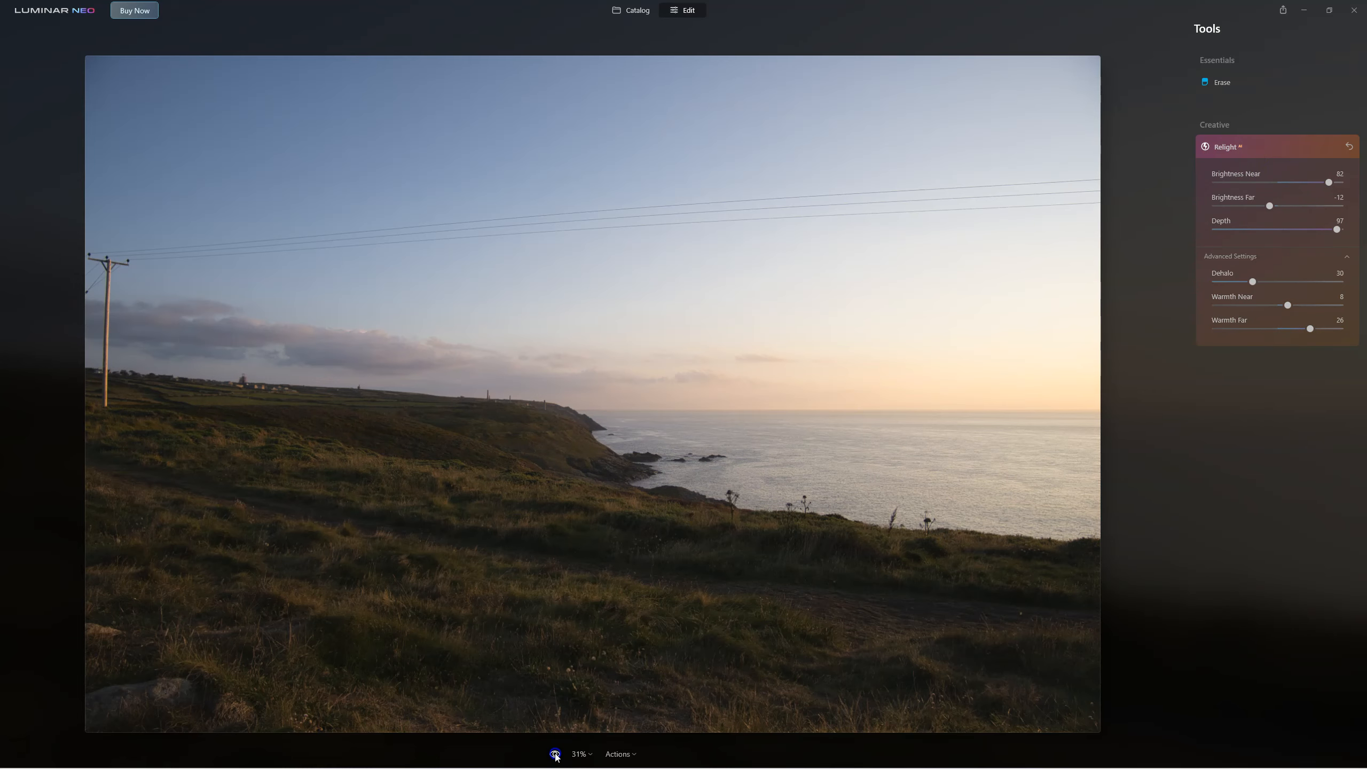
left_click(555, 754)
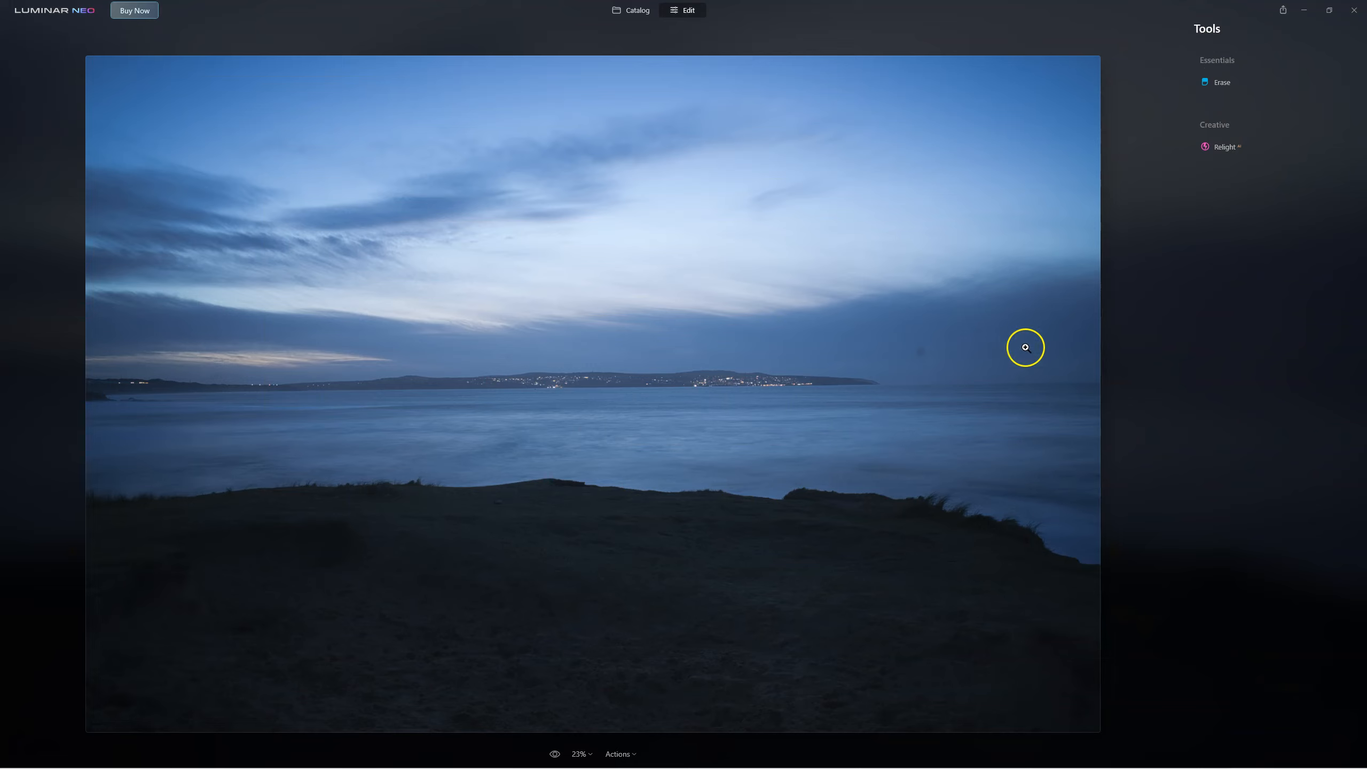
Step: Run the Erase tool's automatic dust spot removal on the blue dusk seascape photo
left_click(1228, 81)
left_click(1255, 242)
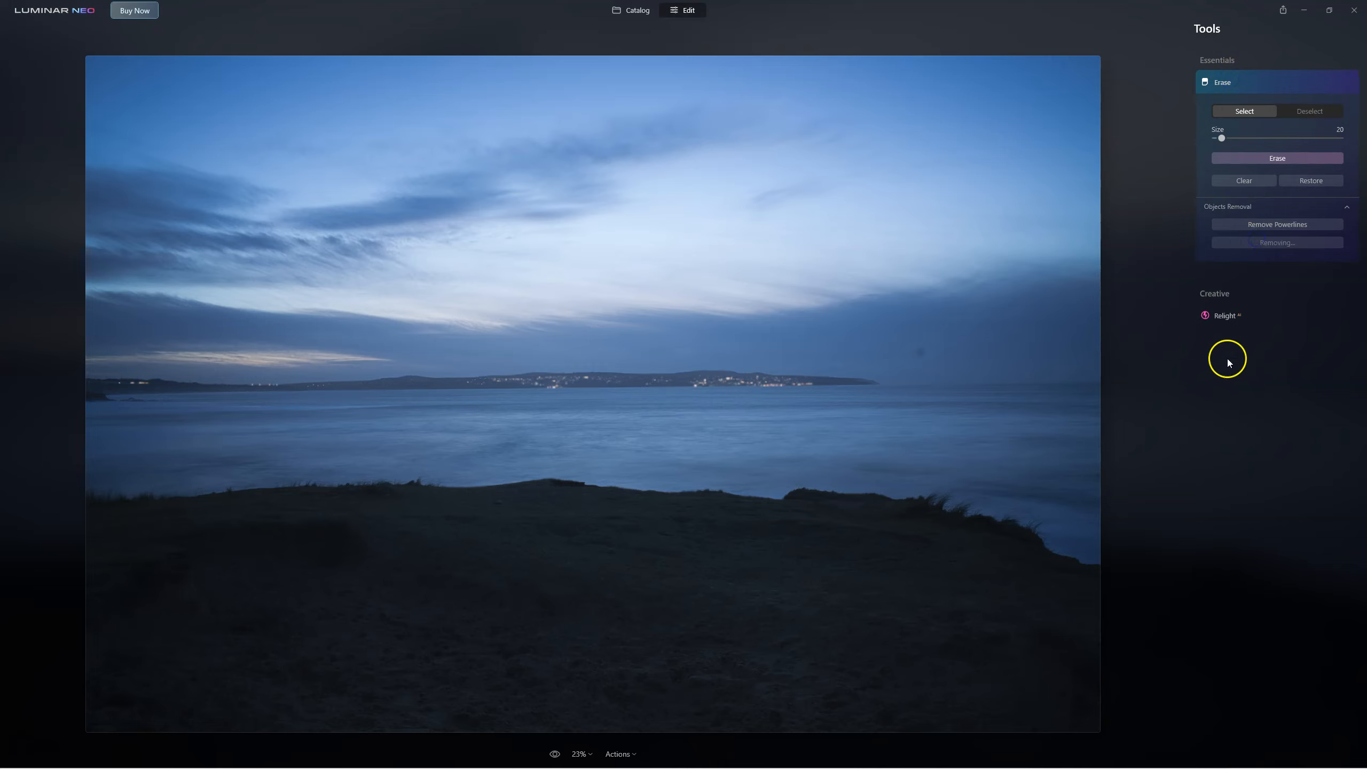